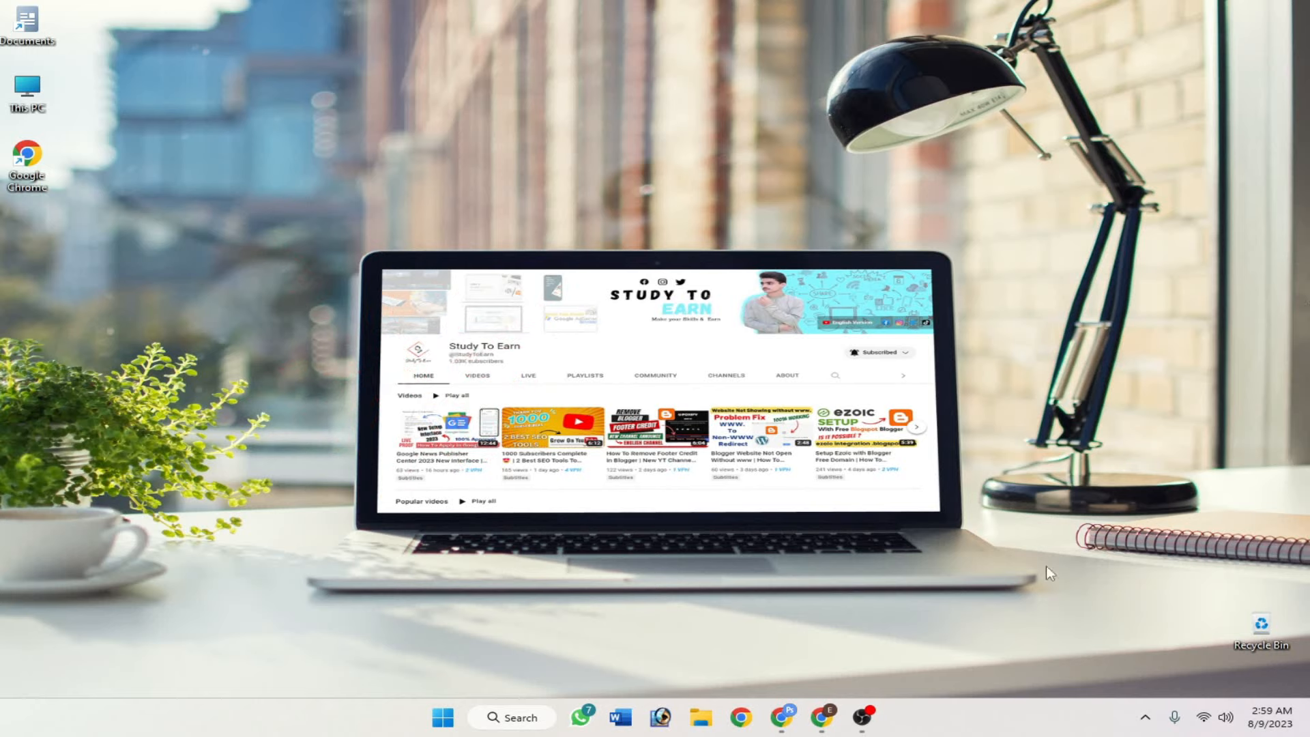
- Search Google for 'ezoic' from a new Chrome tab and scroll through the results
left_click(822, 721)
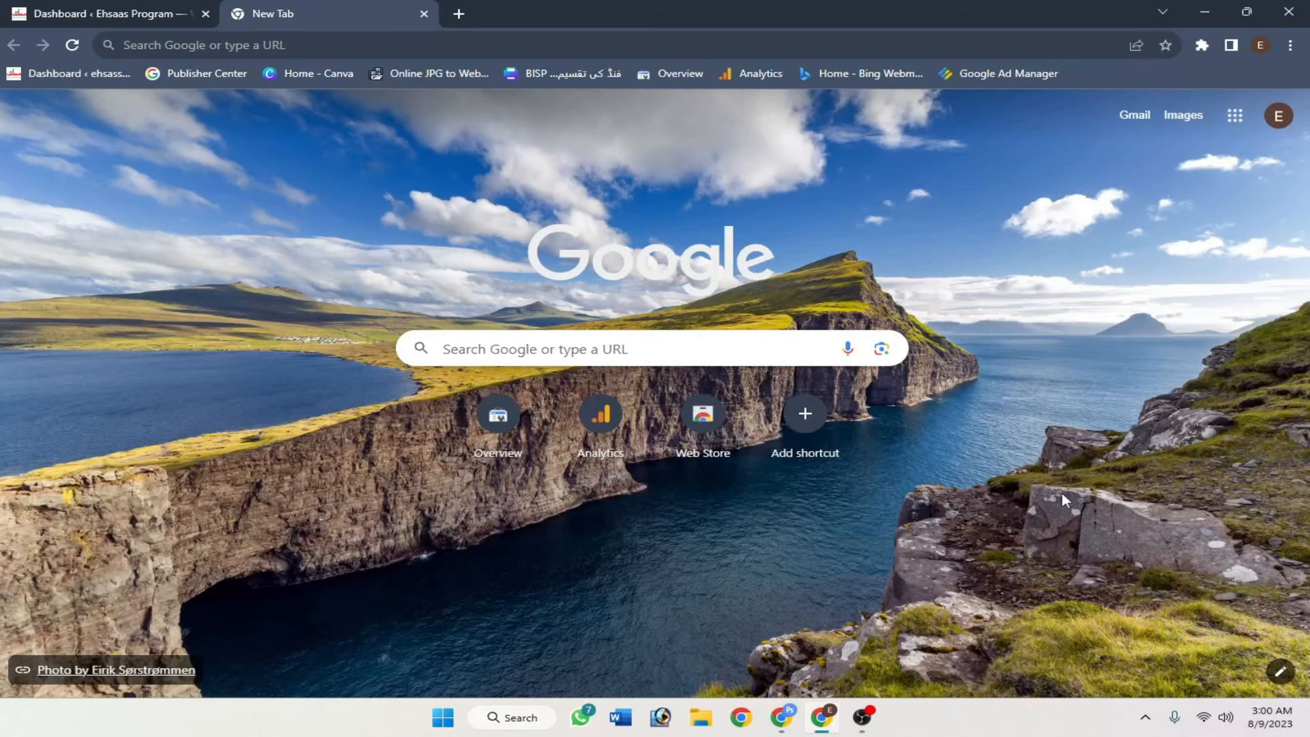
left_click(587, 338)
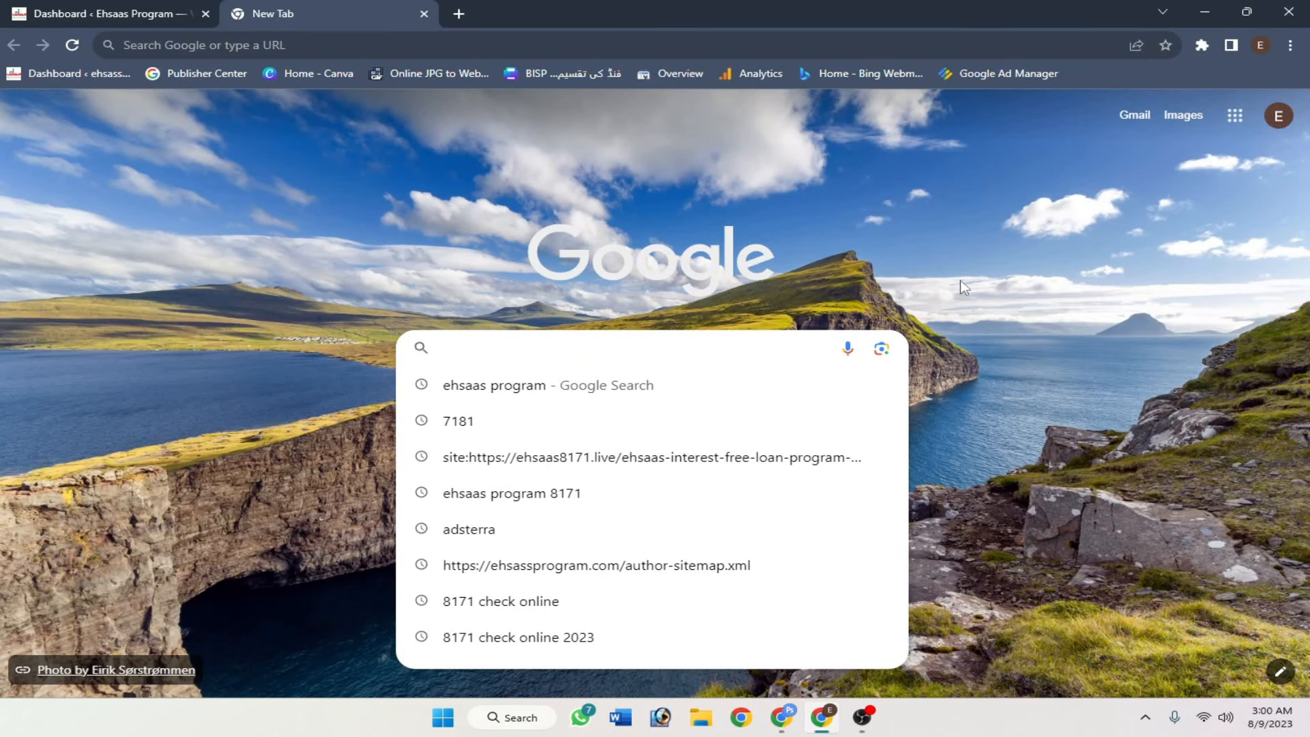
type("ezoic")
key("Return")
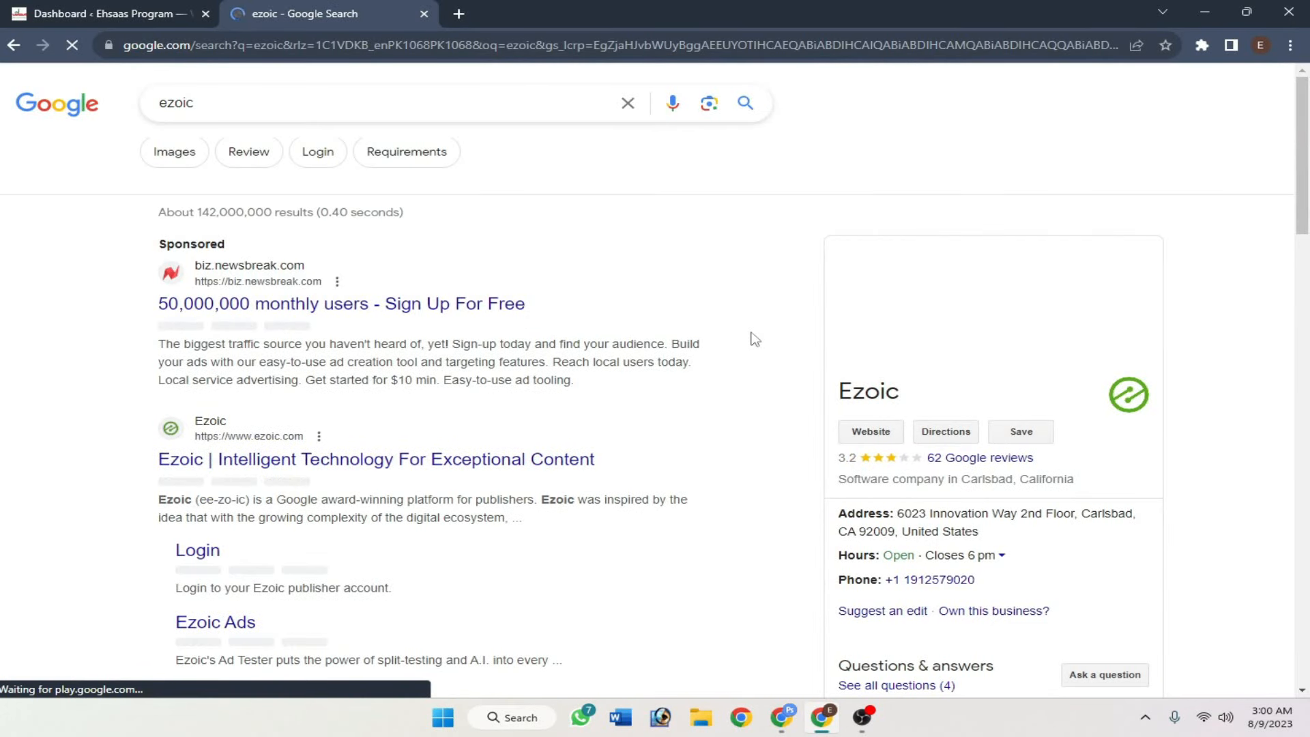
scroll(743, 326, "down", 2)
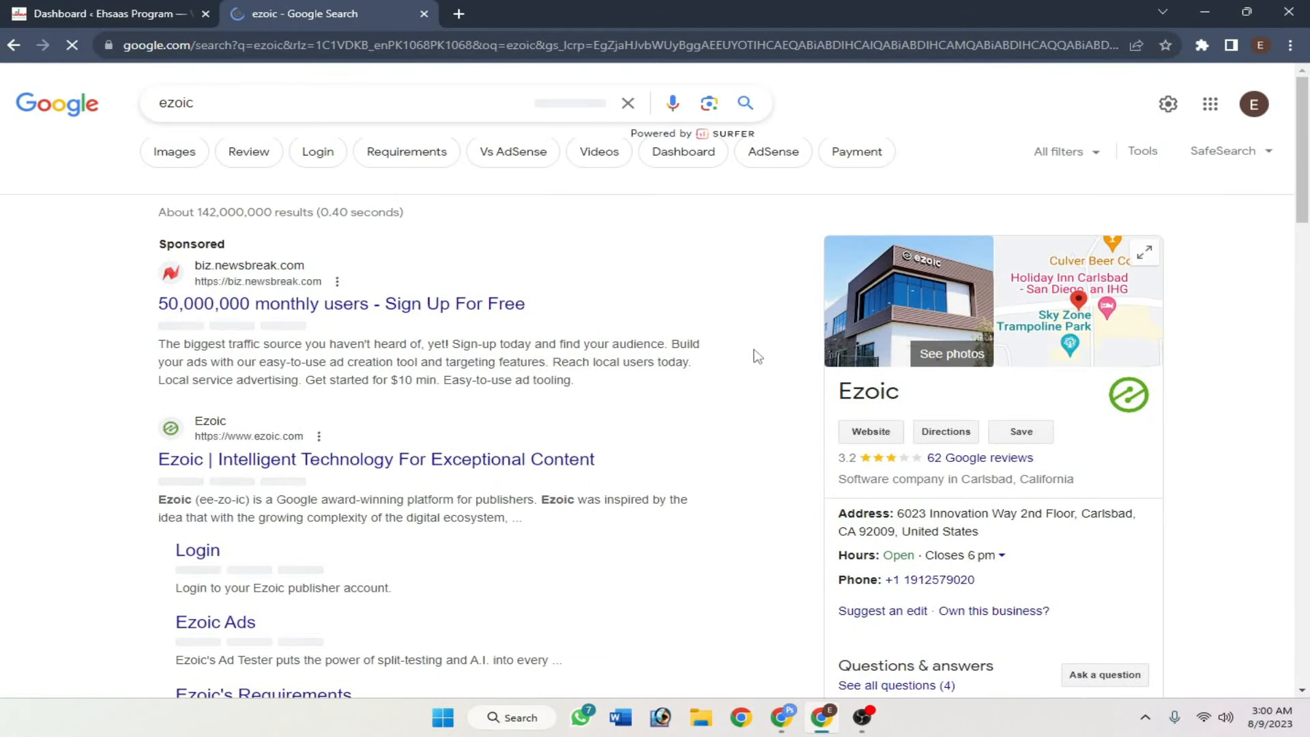
scroll(736, 351, "down", 2)
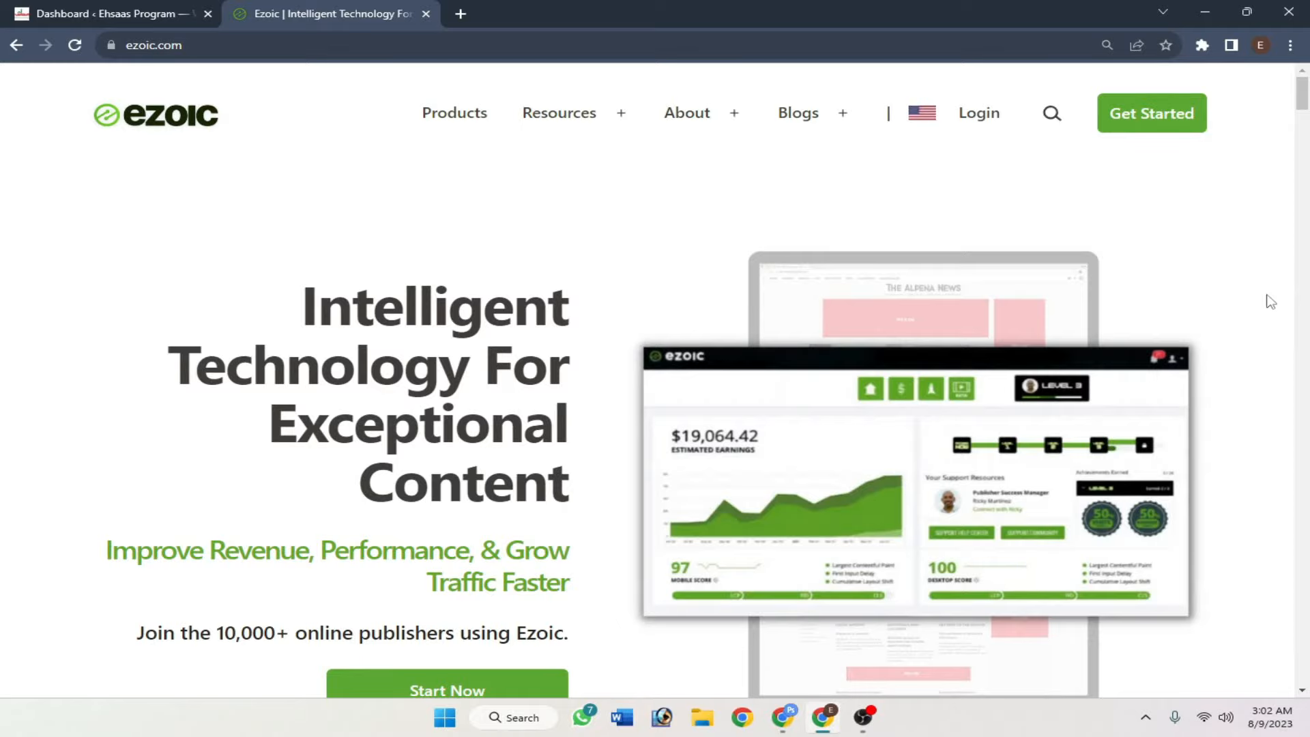
scroll(1266, 298, "down", 7)
- Scroll through the ezoic.com homepage content
scroll(1263, 234, "up", 7)
scroll(1262, 227, "down", 6)
scroll(1263, 227, "up", 6)
scroll(1265, 226, "down", 7)
scroll(1255, 236, "up", 1)
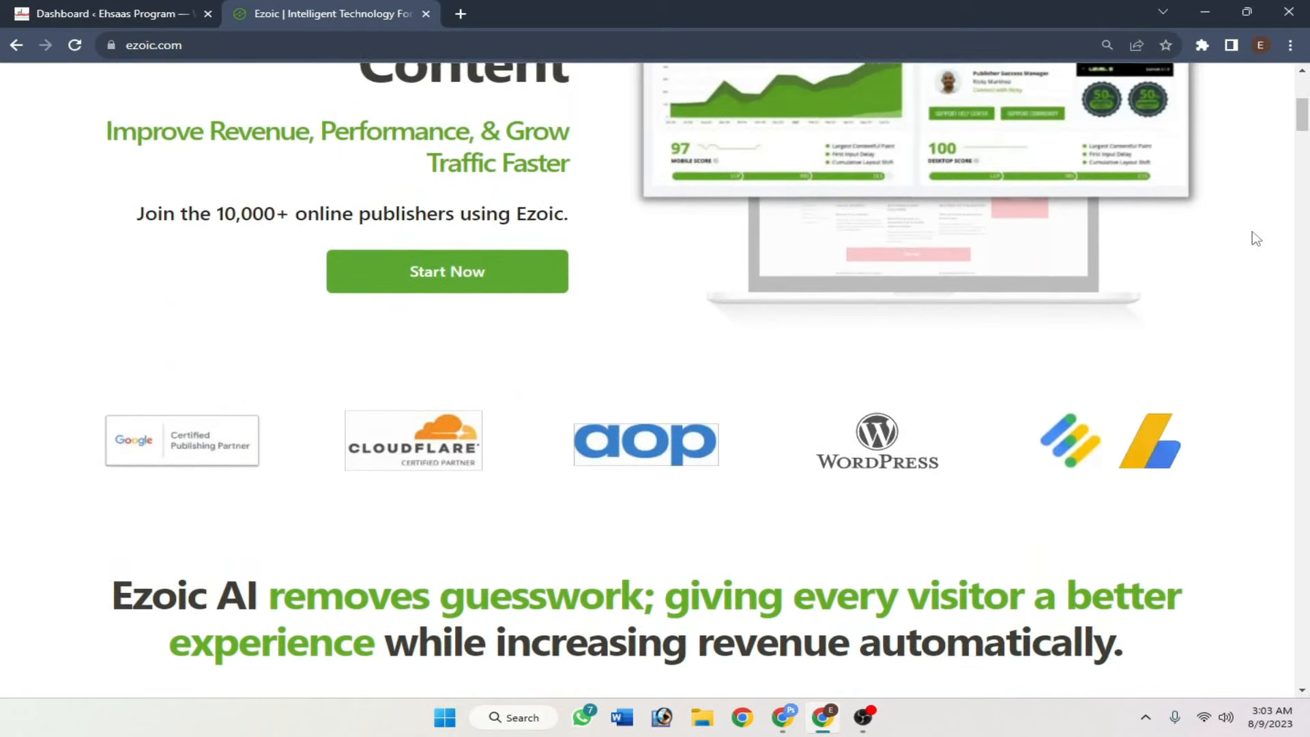
scroll(1255, 239, "down", 1)
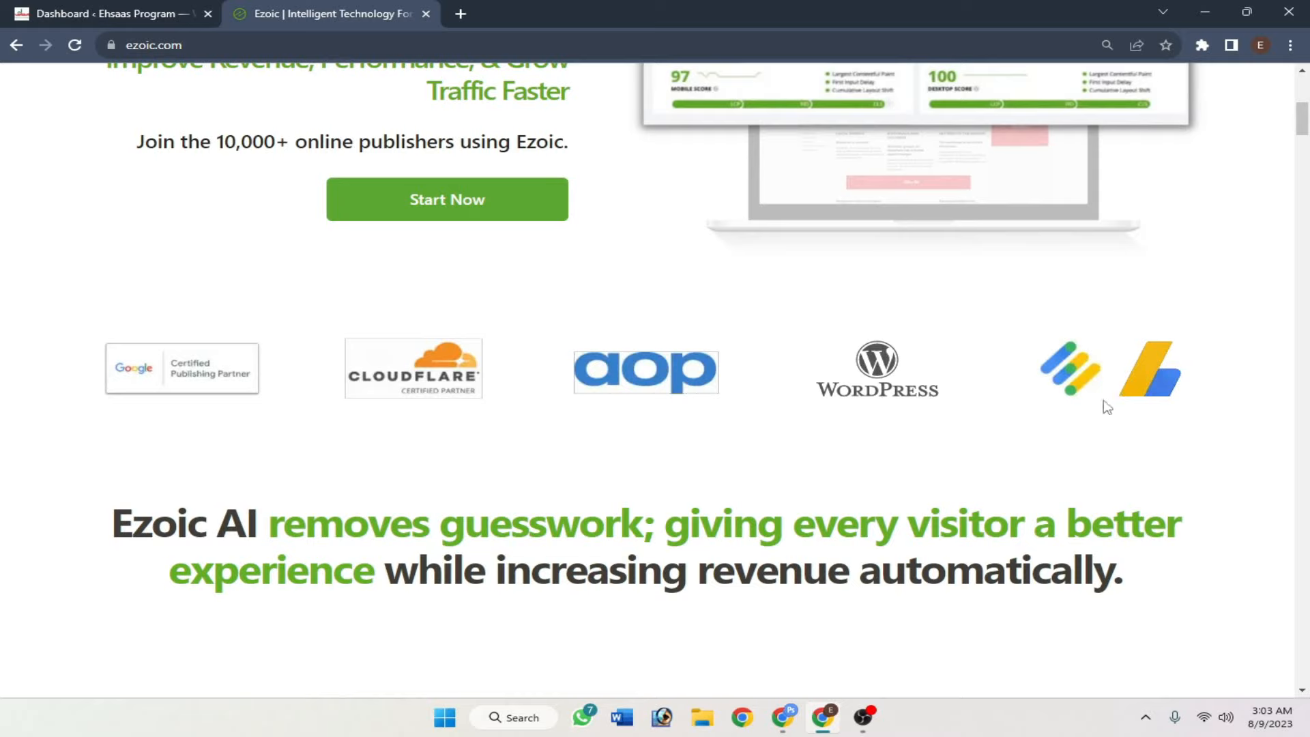
scroll(1163, 407, "down", 1)
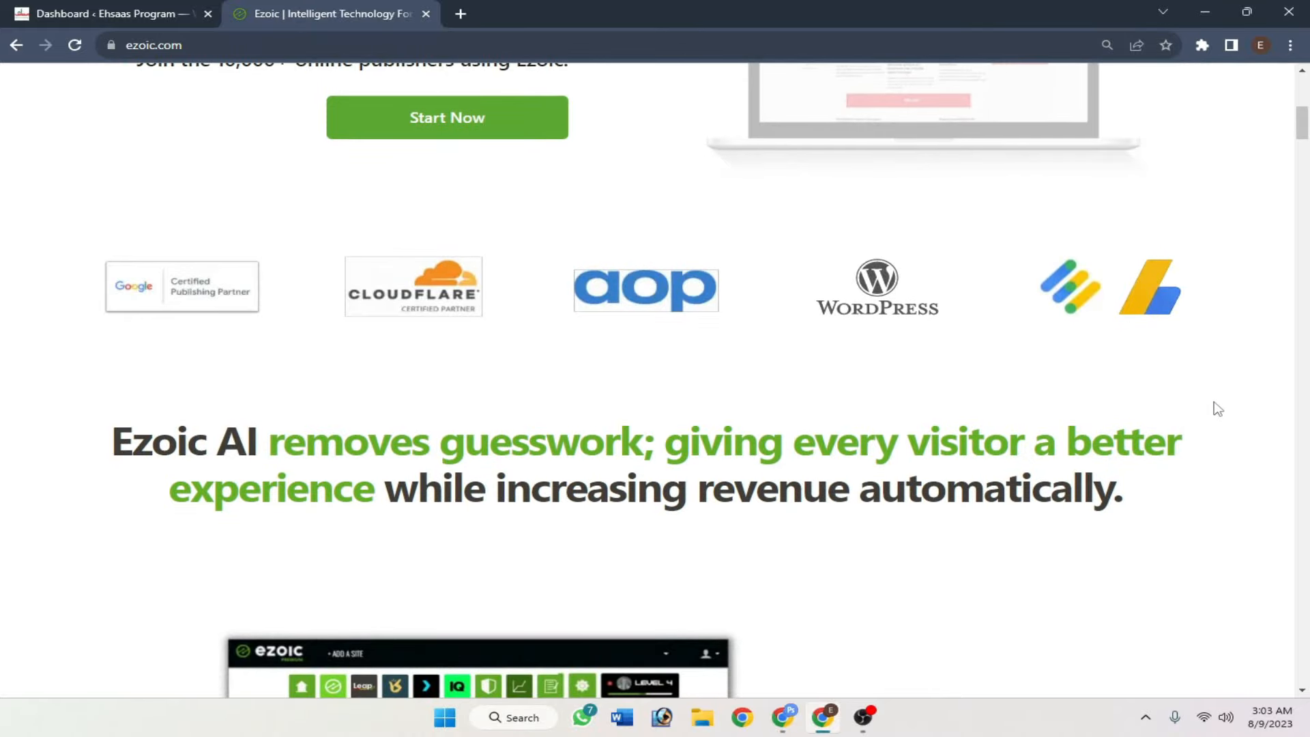
scroll(1218, 408, "down", 4)
scroll(1214, 409, "up", 5)
scroll(1116, 420, "down", 8)
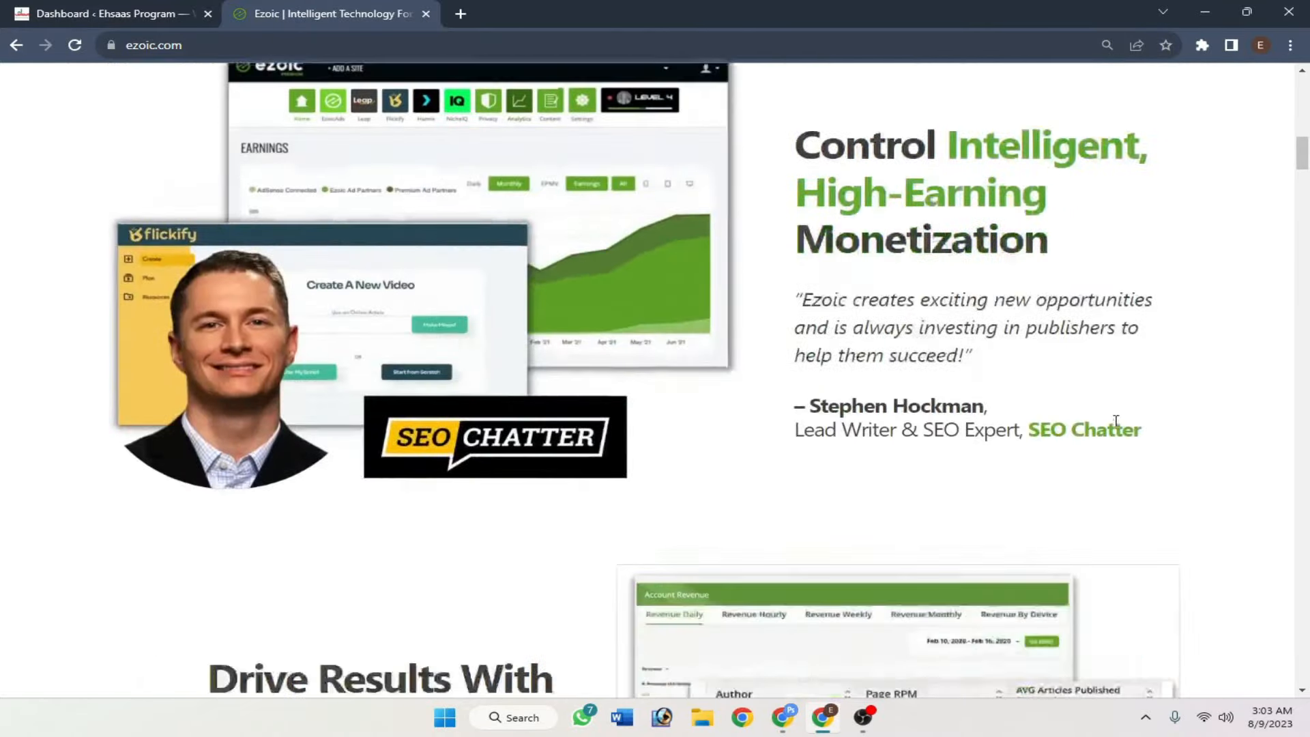
scroll(1146, 436, "down", 18)
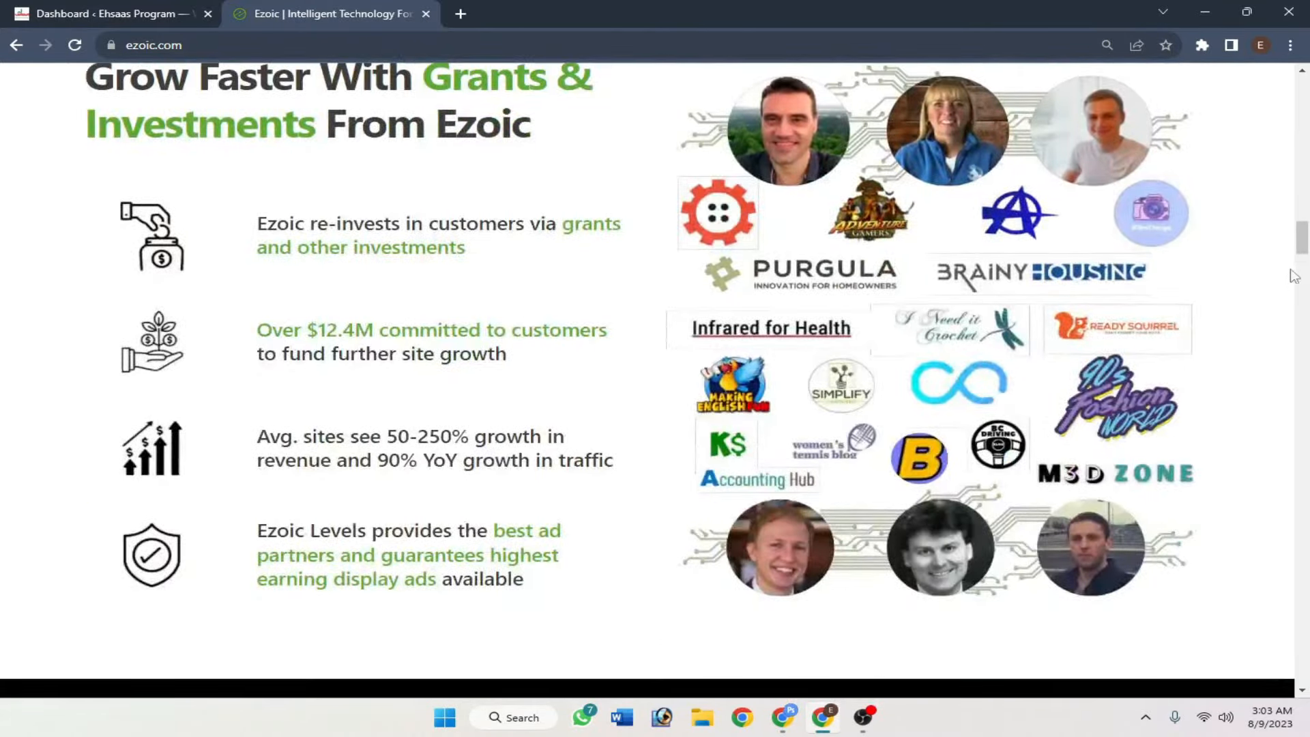
left_click_drag(1302, 247, 1307, 379)
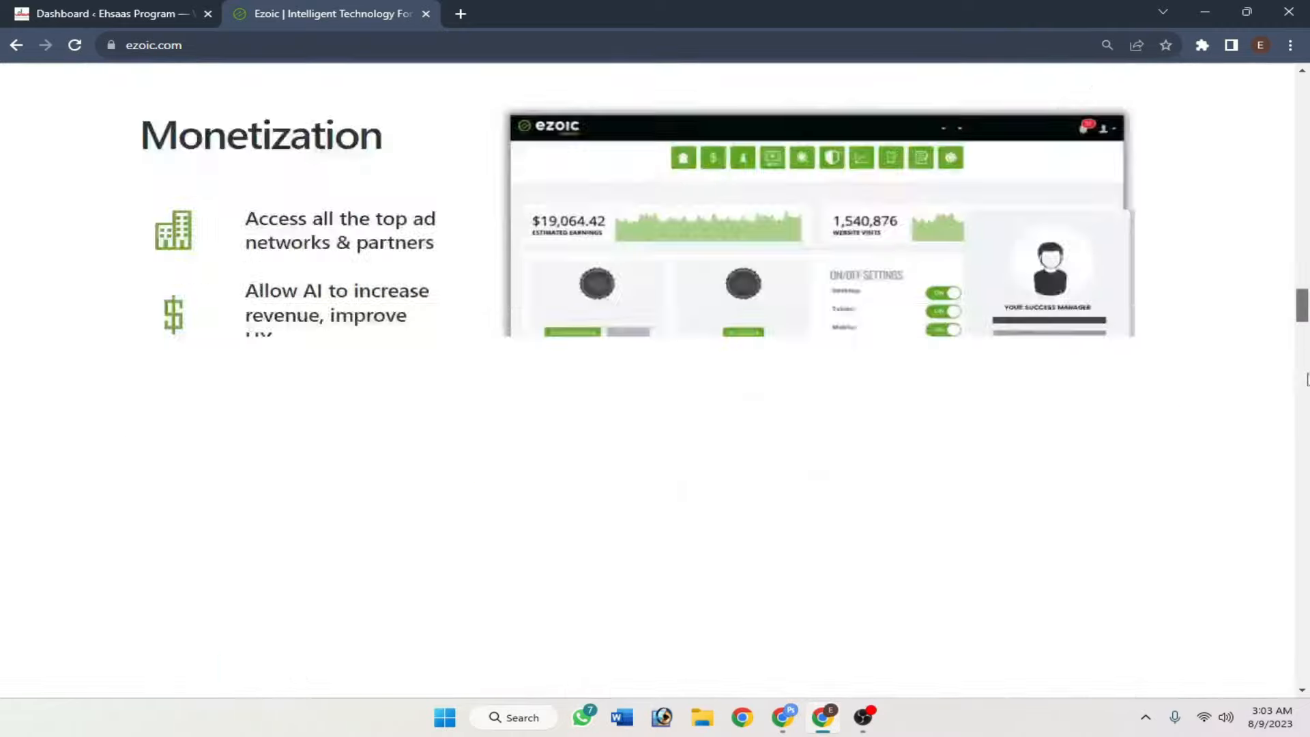
scroll(1282, 273, "up", 20)
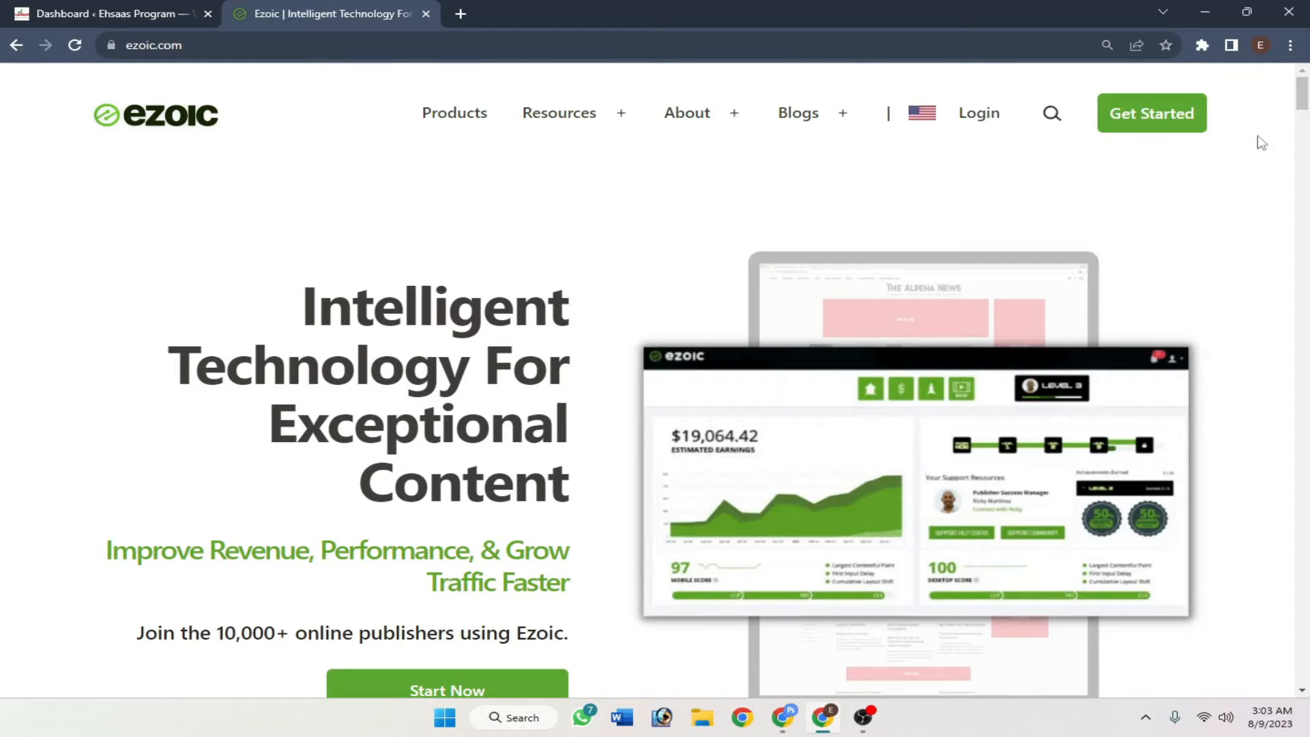
- Finish reviewing the homepage and choose Get Started to reach the publisher join page
scroll(1259, 157, "down", 8)
scroll(1259, 198, "up", 8)
scroll(1259, 248, "down", 5)
scroll(1257, 248, "up", 5)
scroll(1253, 250, "down", 8)
scroll(1227, 273, "up", 8)
scroll(1228, 316, "down", 2)
scroll(1222, 327, "up", 2)
scroll(1219, 324, "down", 2)
scroll(1219, 325, "up", 2)
scroll(1221, 328, "down", 3)
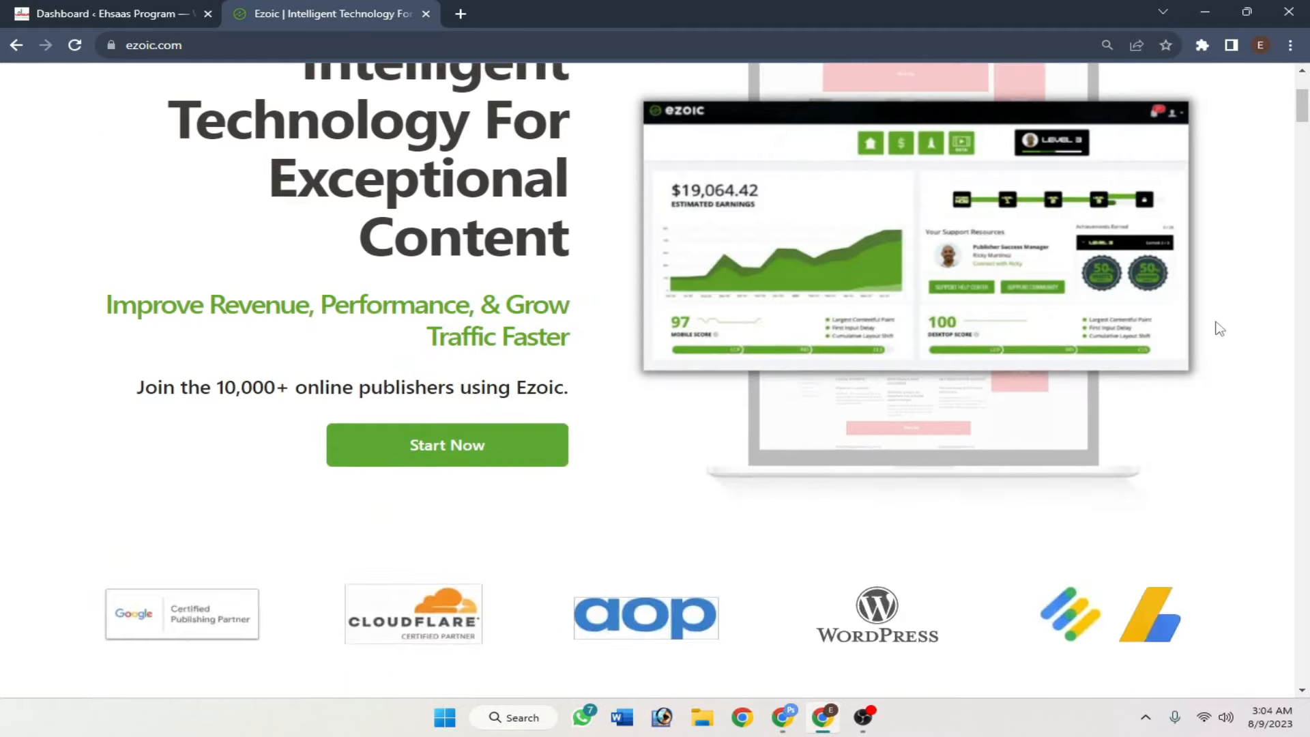
scroll(1219, 329, "up", 3)
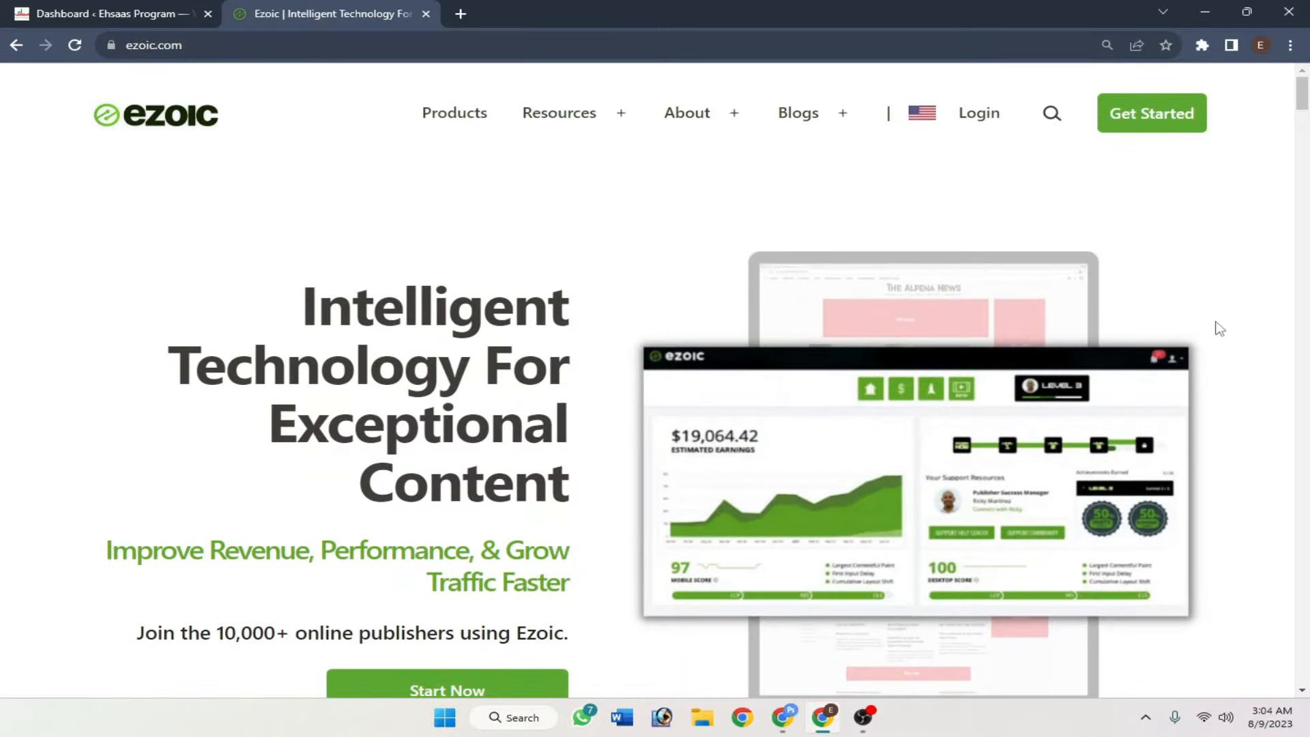
scroll(1219, 329, "down", 2)
scroll(1219, 329, "up", 2)
left_click(1150, 131)
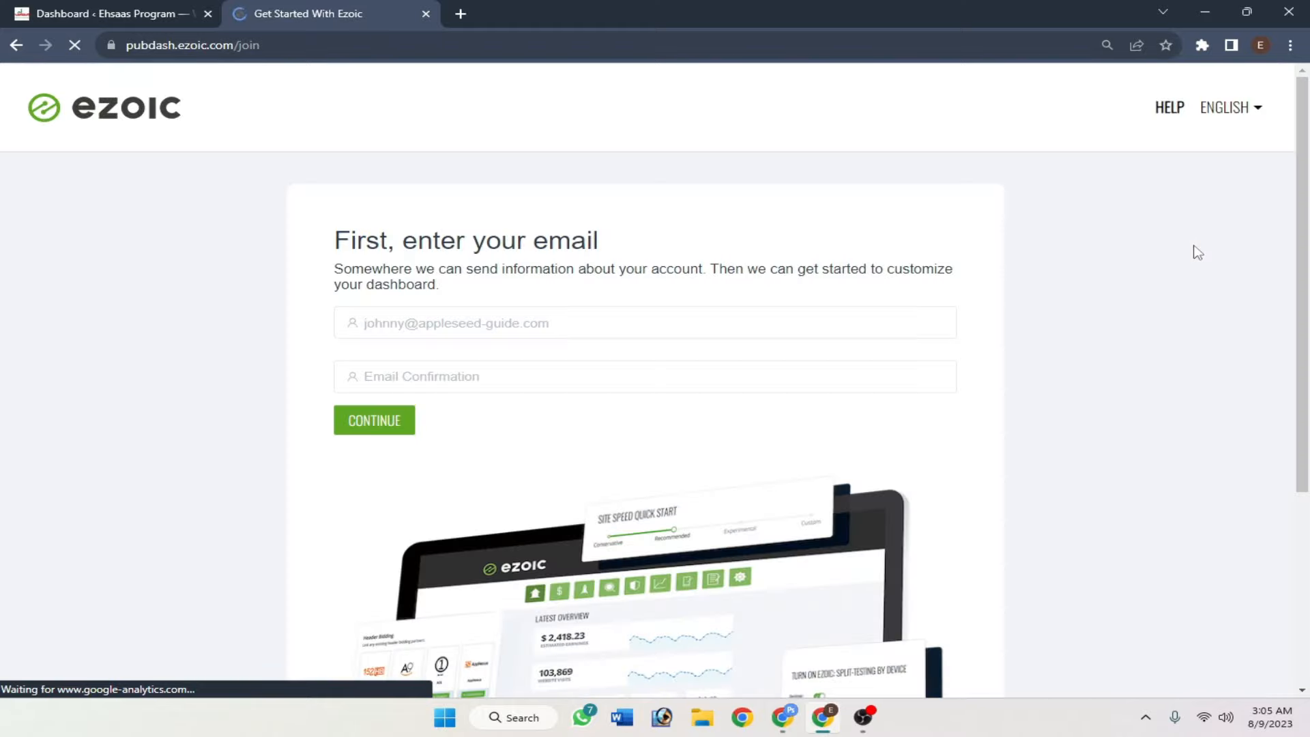
- Highlight the 'First, enter your email' heading and place the cursor in the email field
scroll(1193, 259, "down", 3)
scroll(1190, 274, "up", 3)
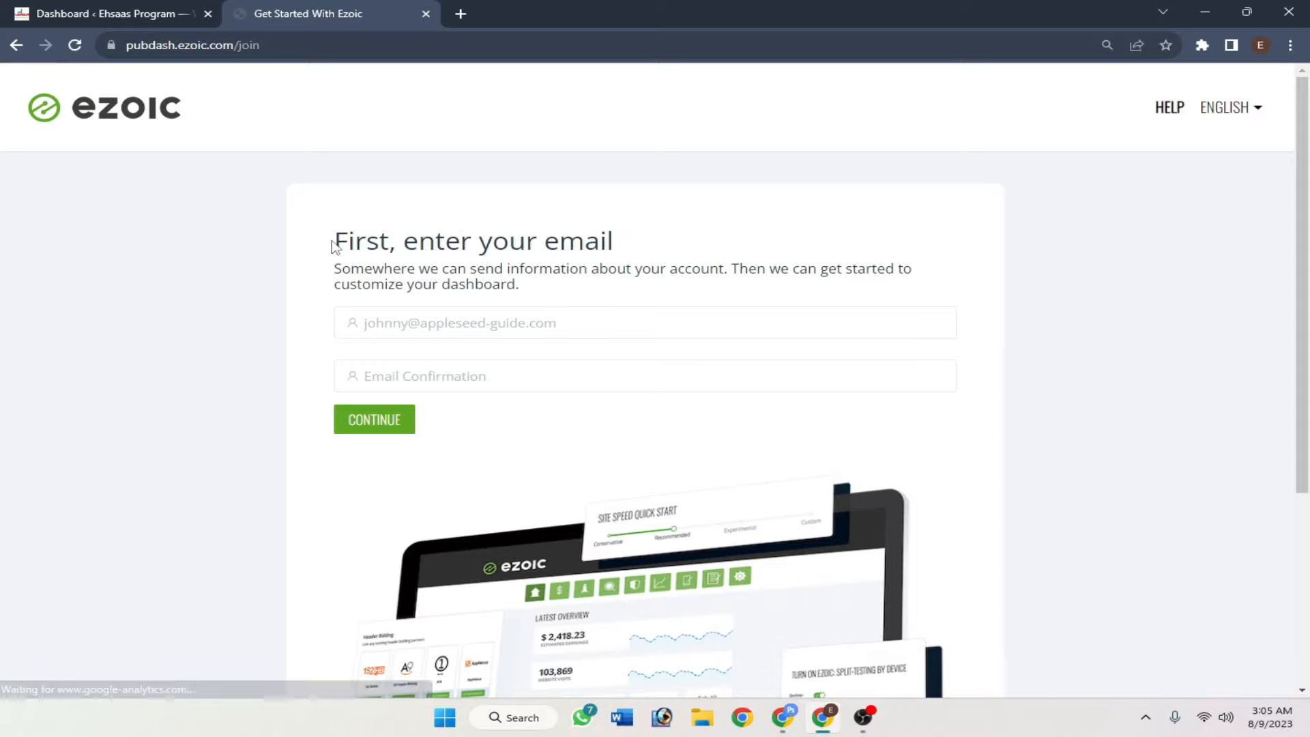
left_click_drag(333, 242, 629, 254)
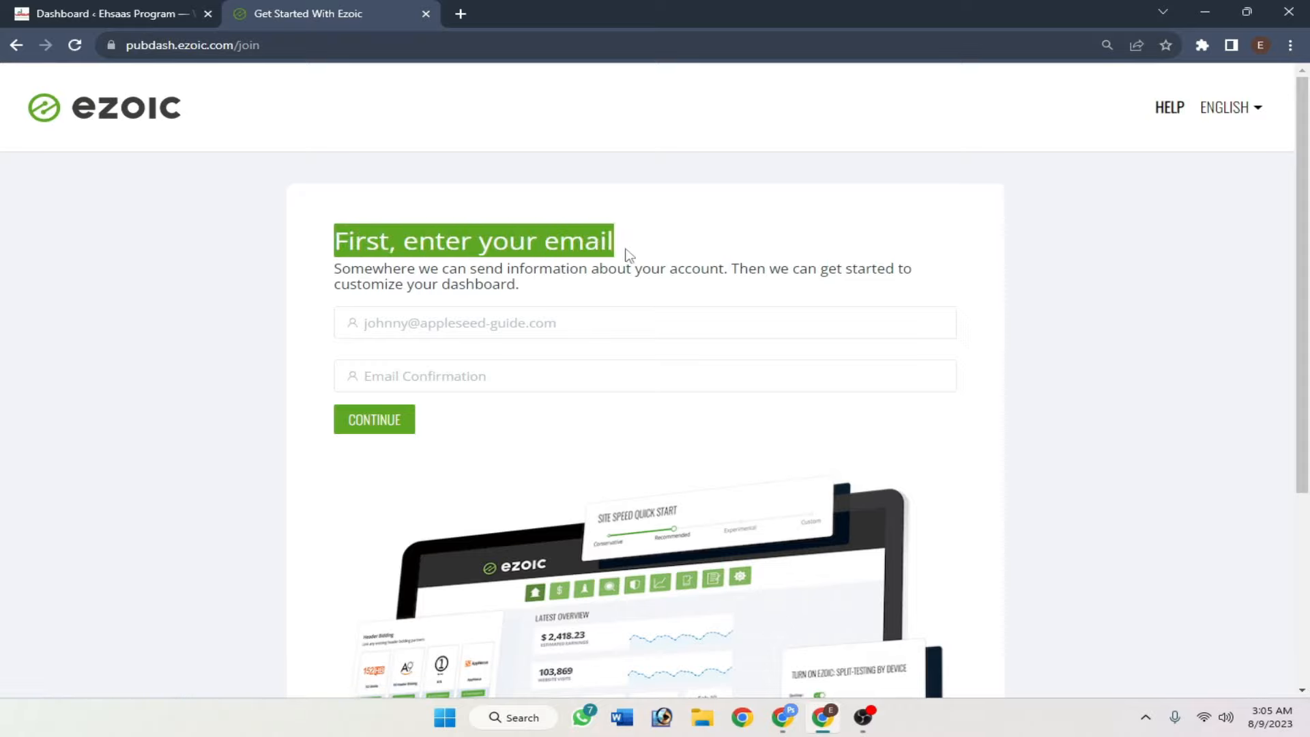
left_click(556, 308)
left_click(556, 311)
left_click(477, 380)
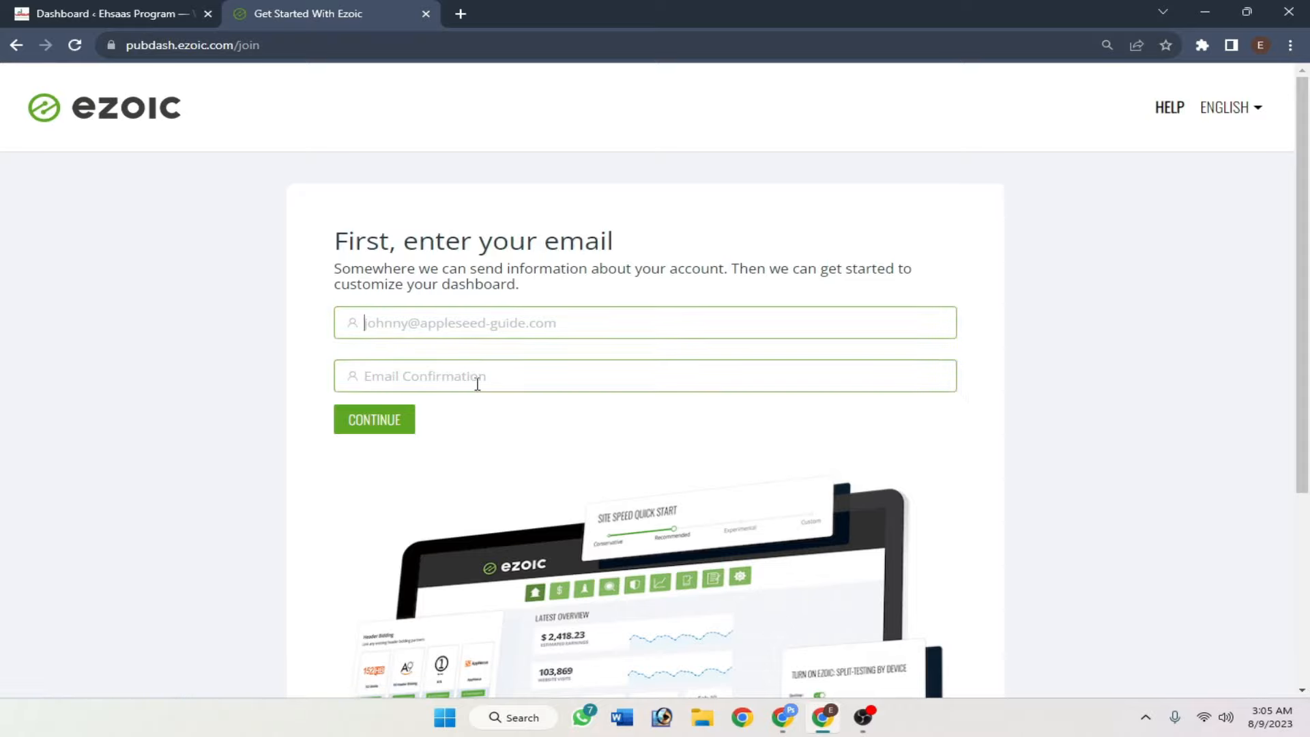
left_click(497, 328)
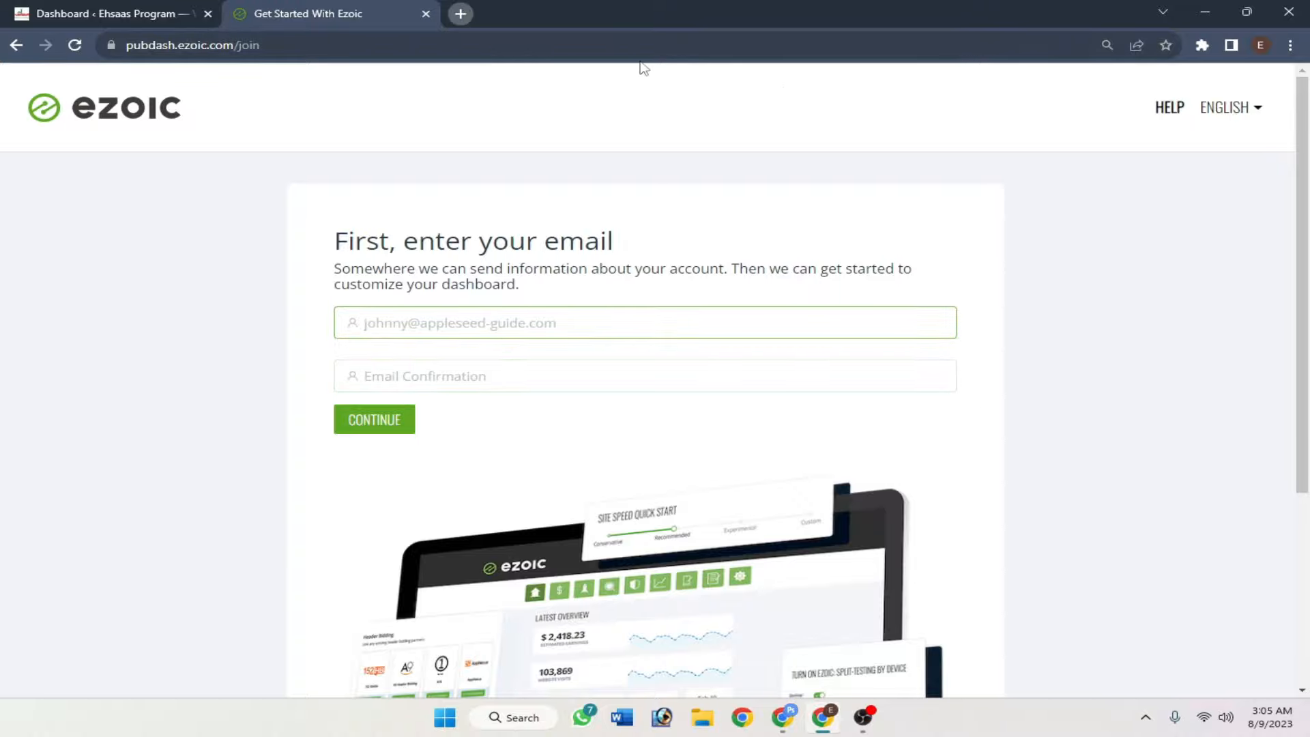
key("ctrl+t")
left_click(350, 9)
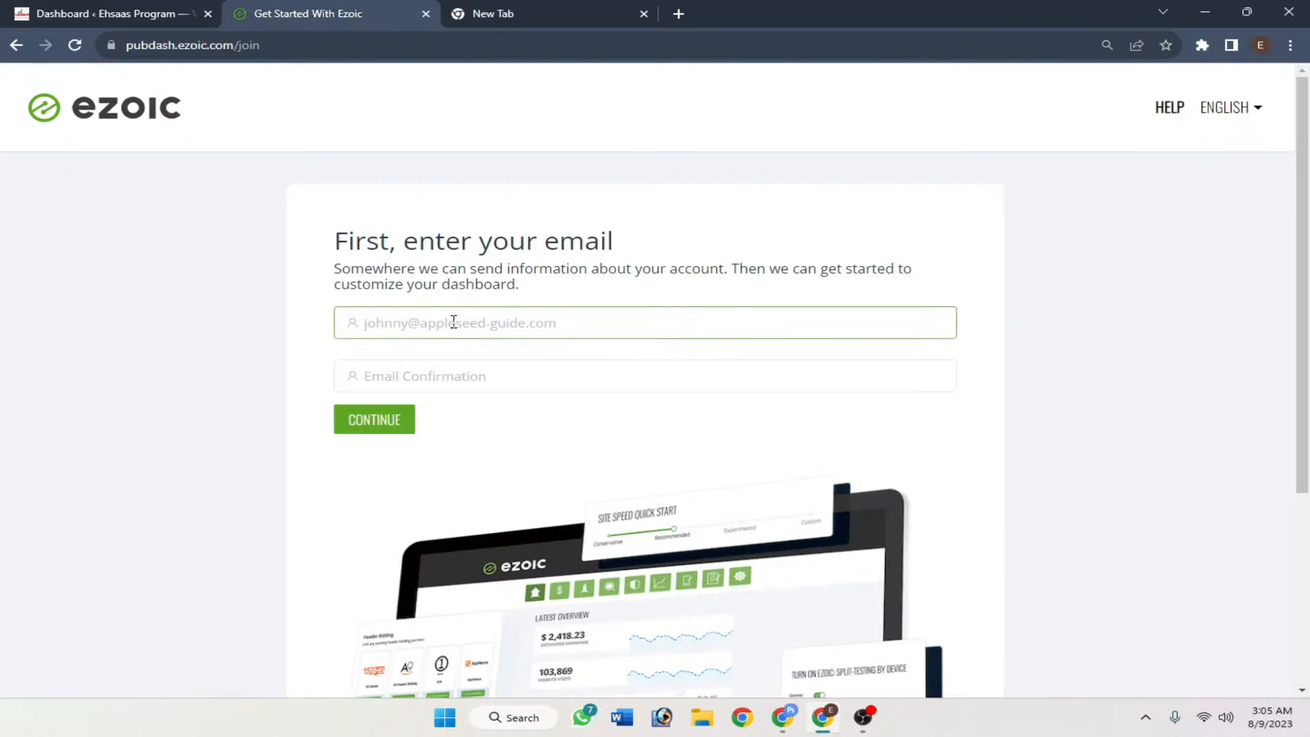
- Paste the account e-mail, type it again as confirmation, and continue
key("ctrl+v")
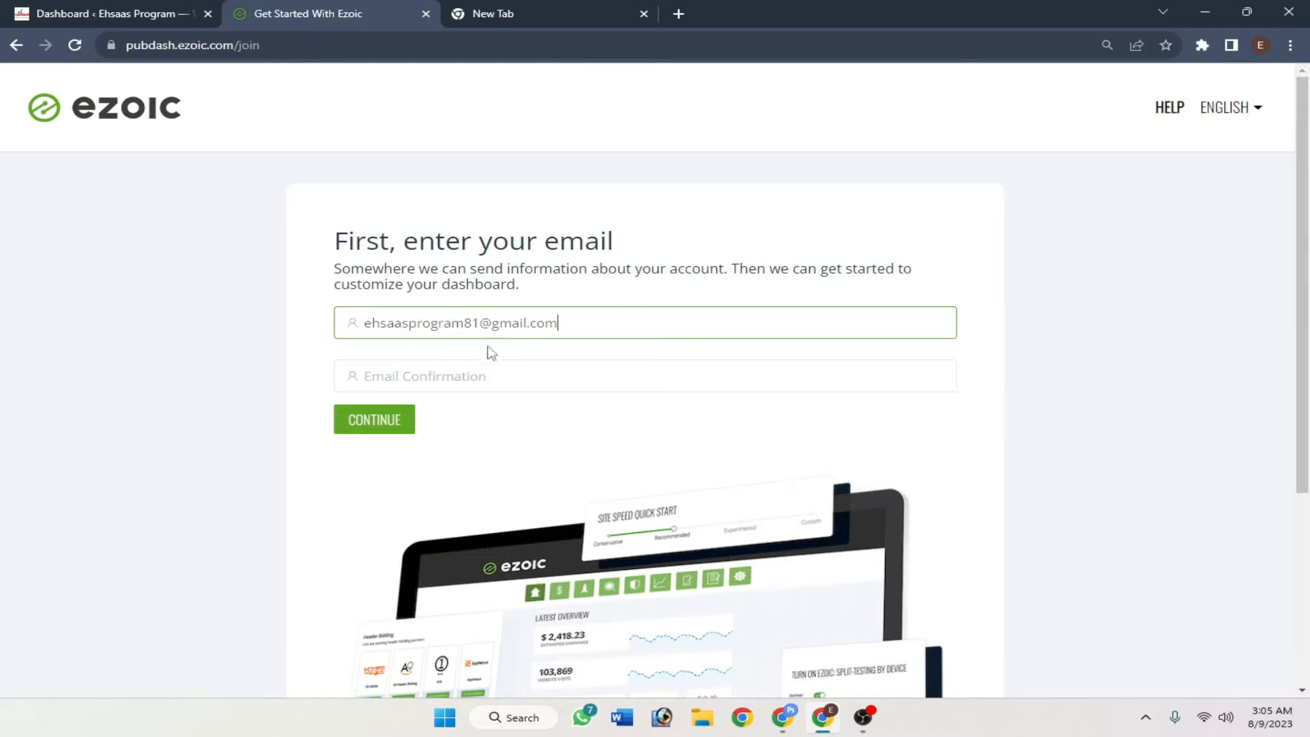
left_click(461, 382)
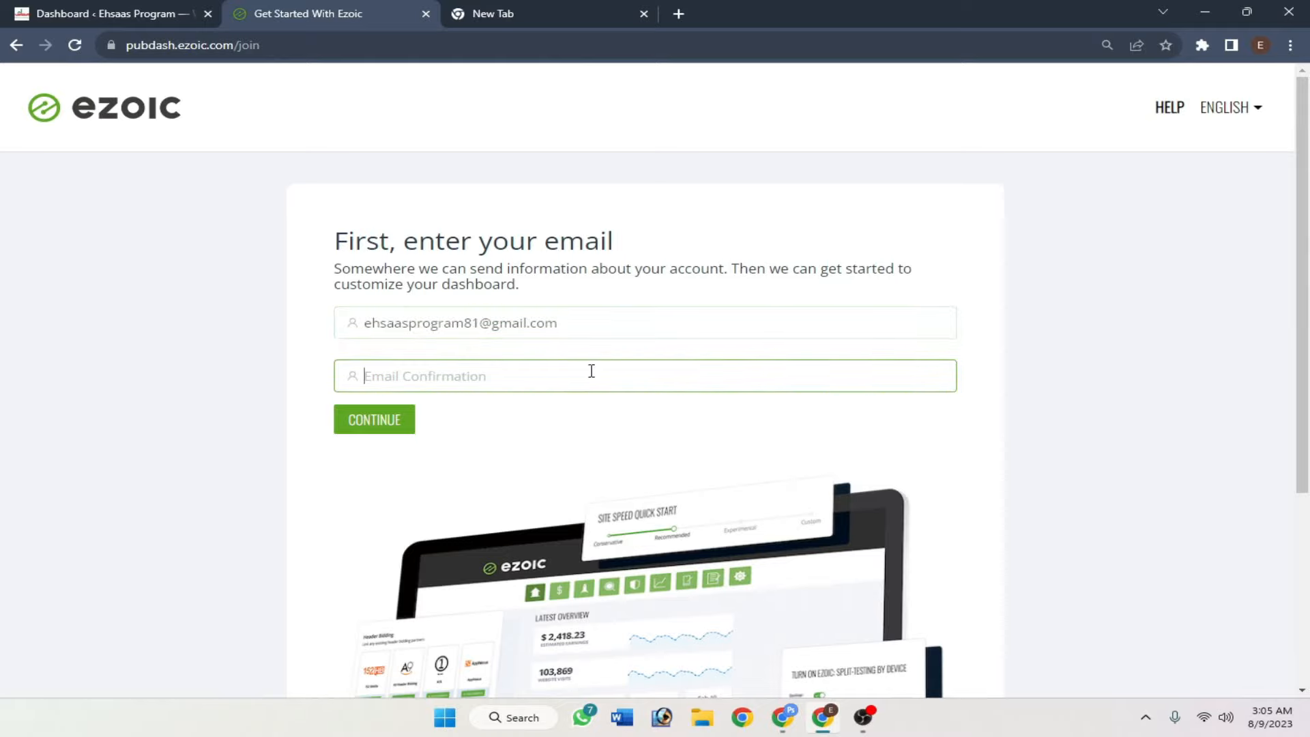
type("eh")
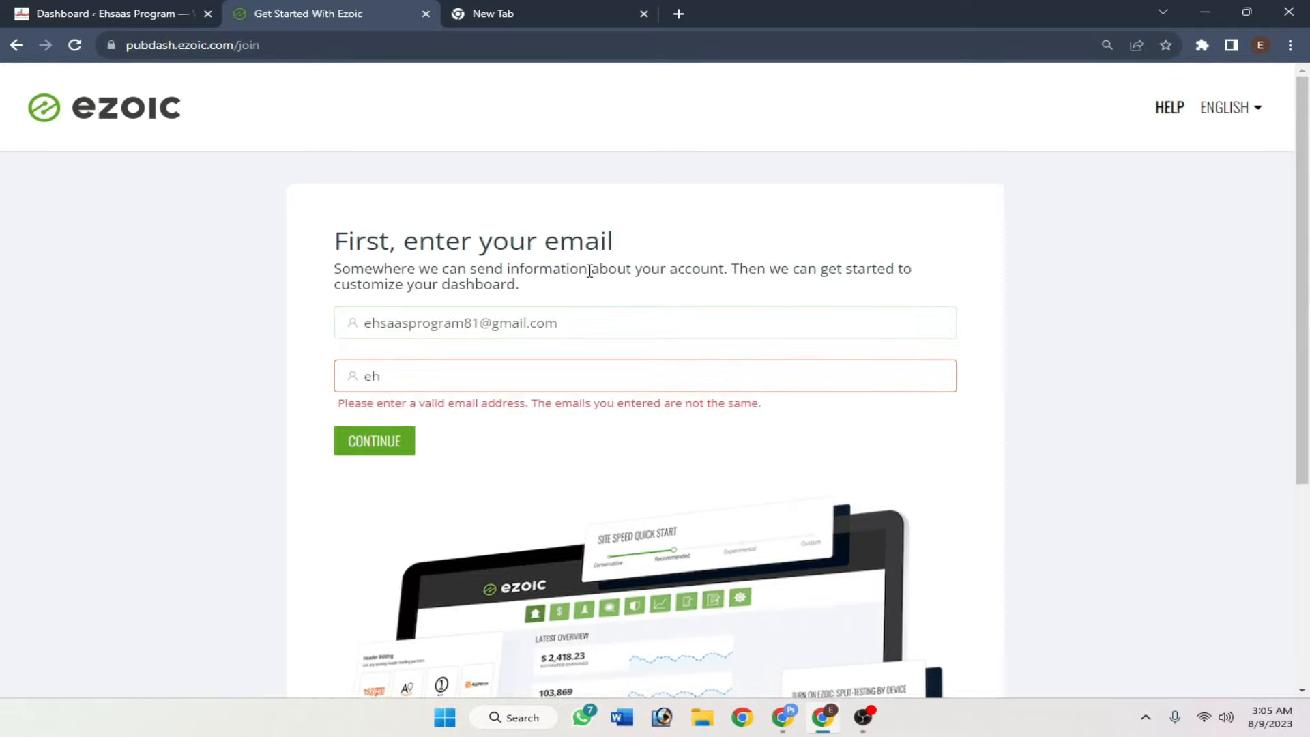
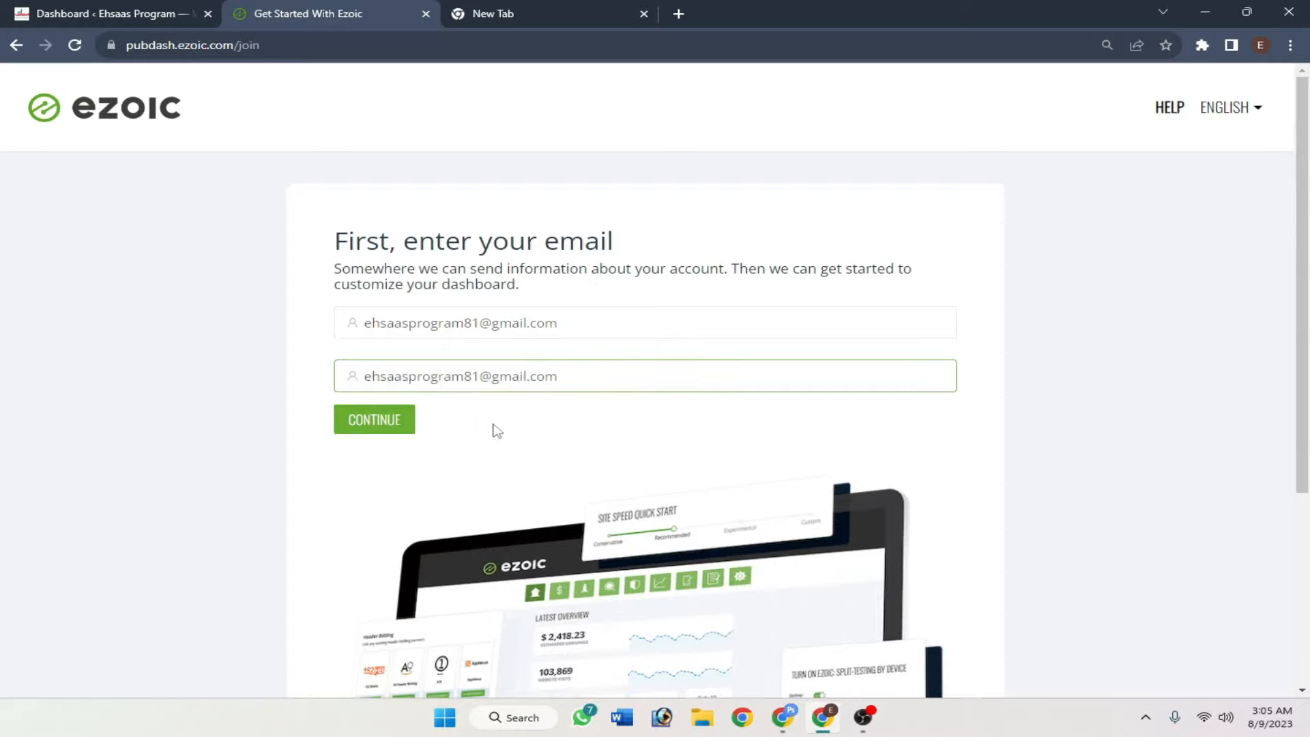
left_click(380, 424)
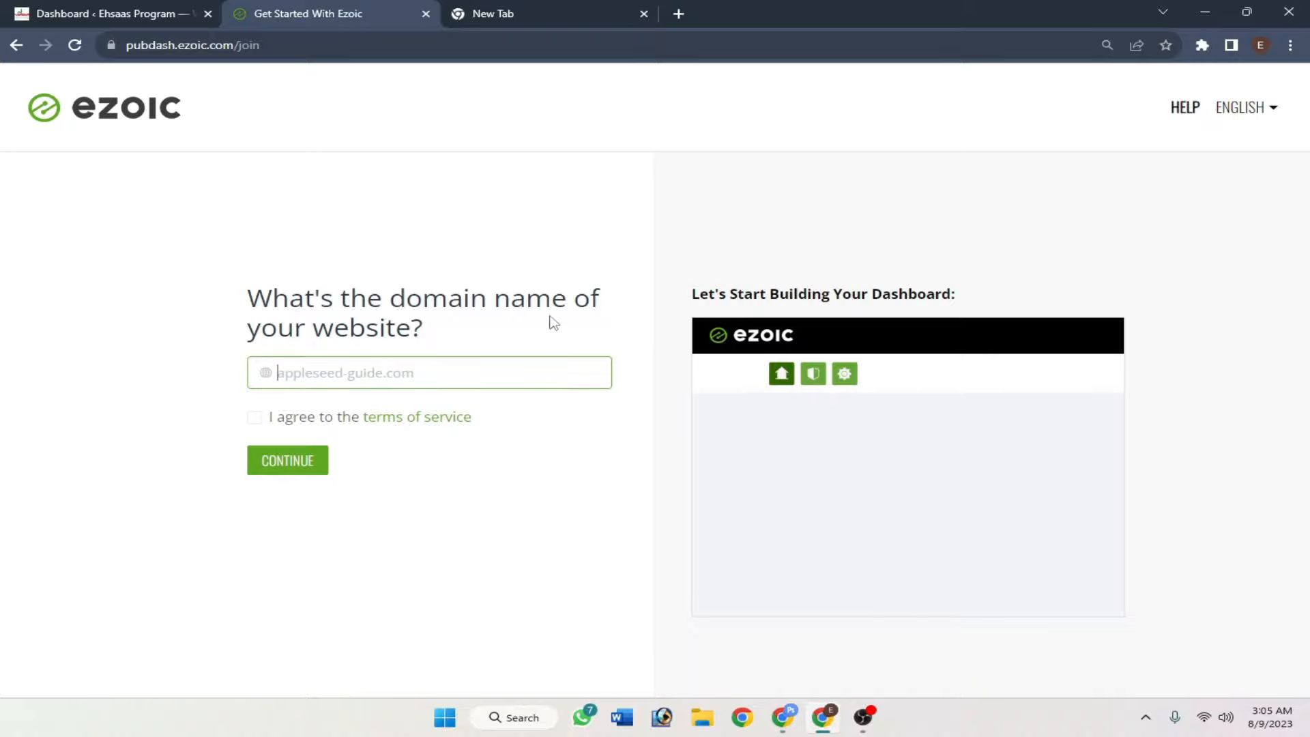
- Copy the site's web address from the WordPress dashboard for the domain field
left_click_drag(453, 347, 216, 301)
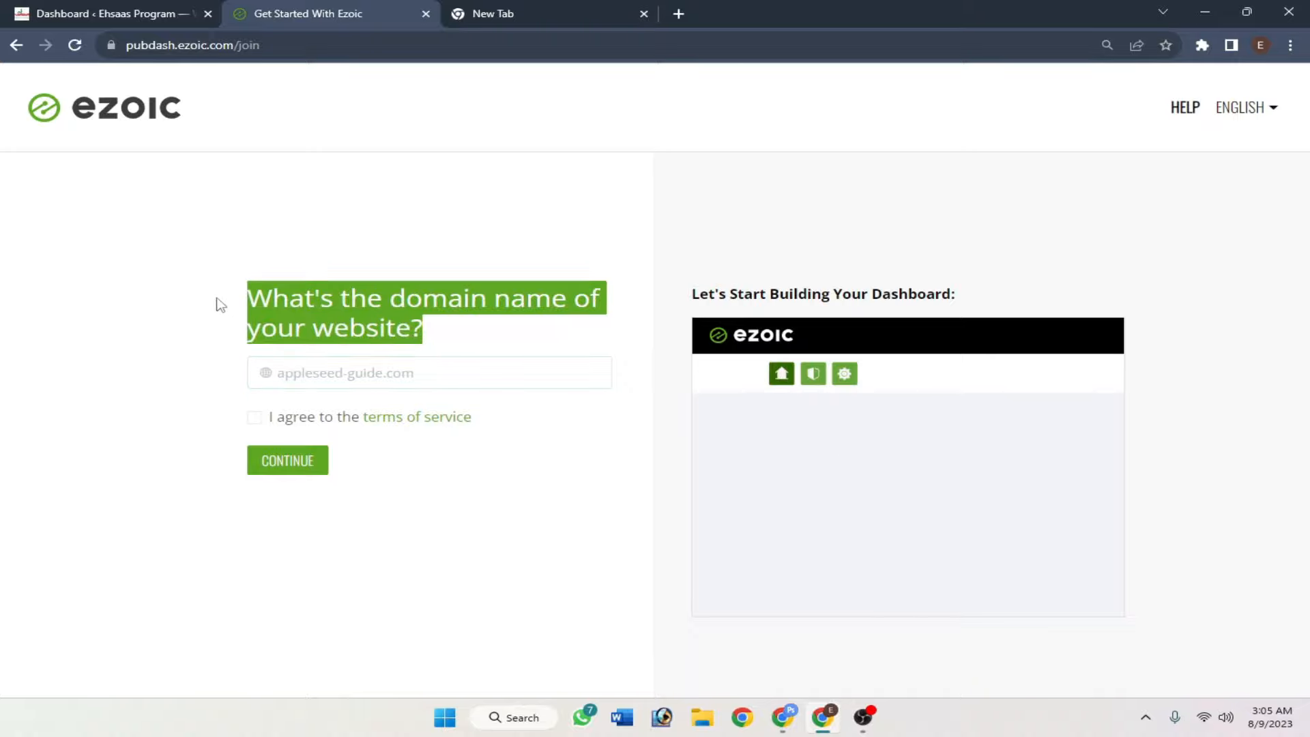
left_click(336, 376)
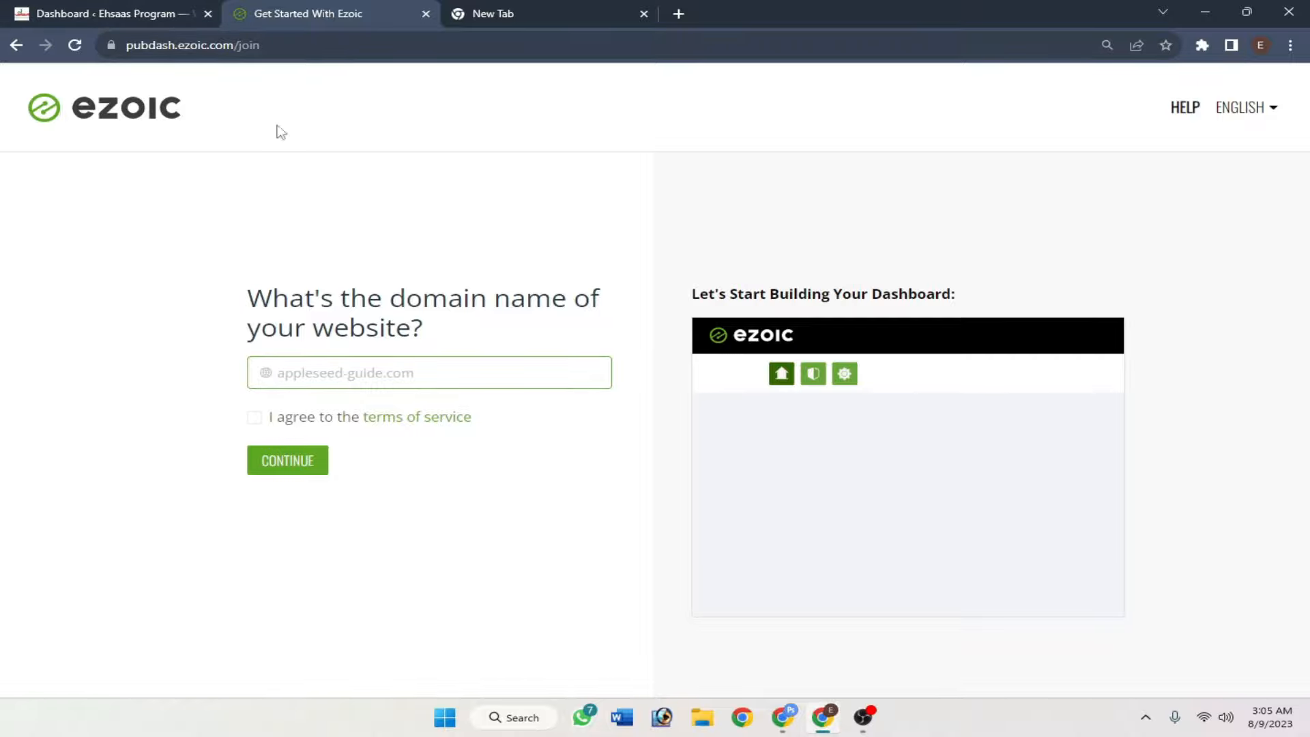
left_click(138, 8)
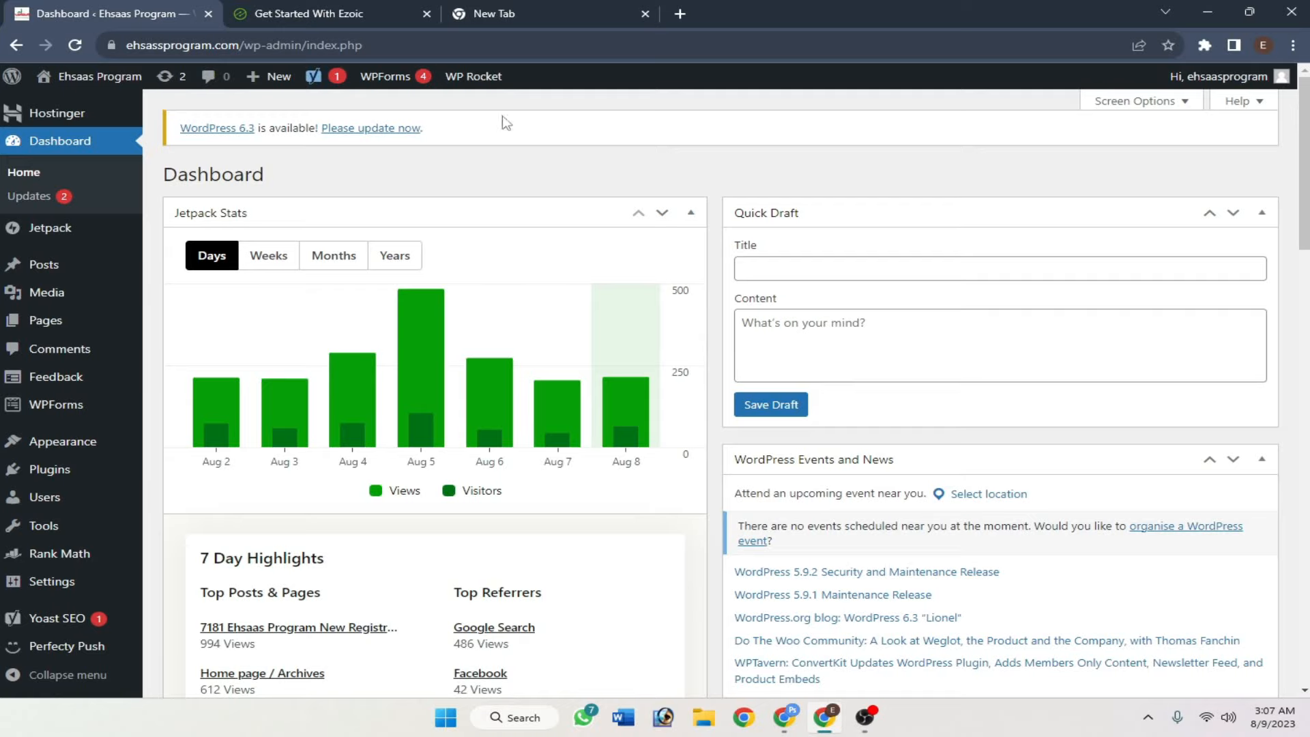
right_click(96, 79)
left_click(163, 195)
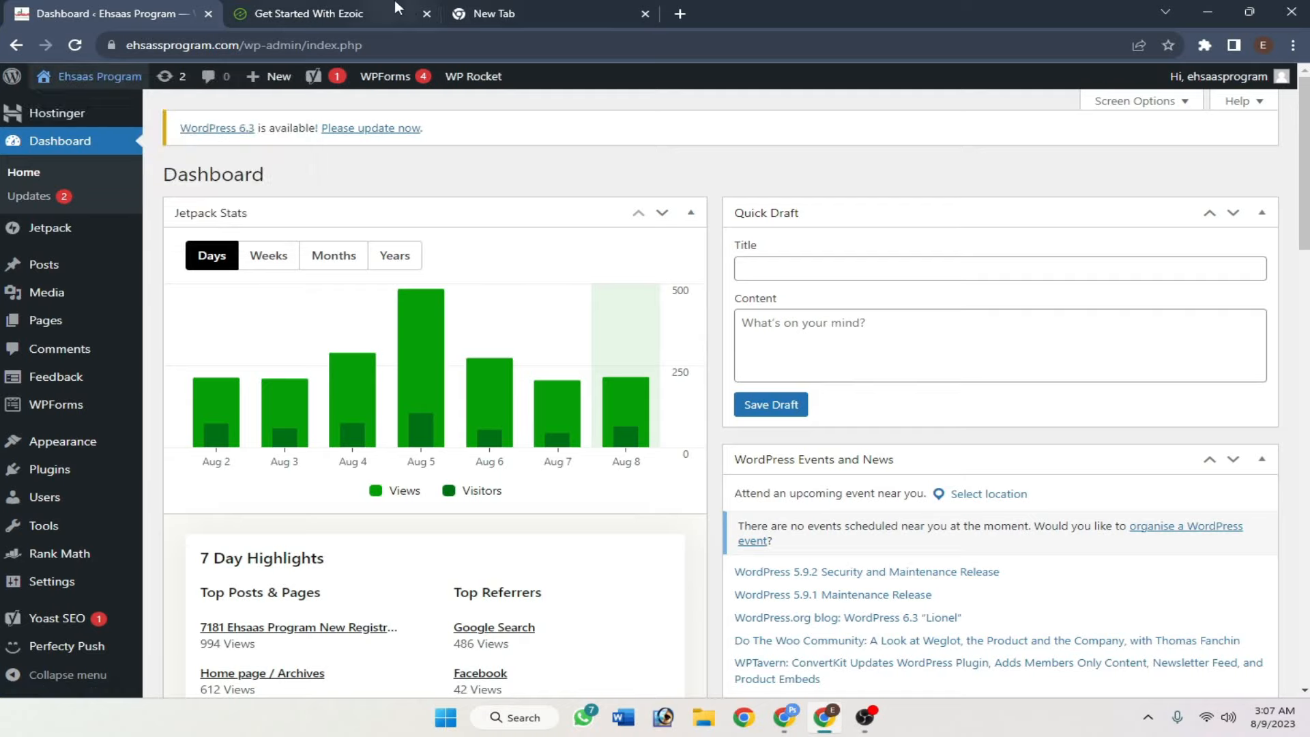
left_click(494, 14)
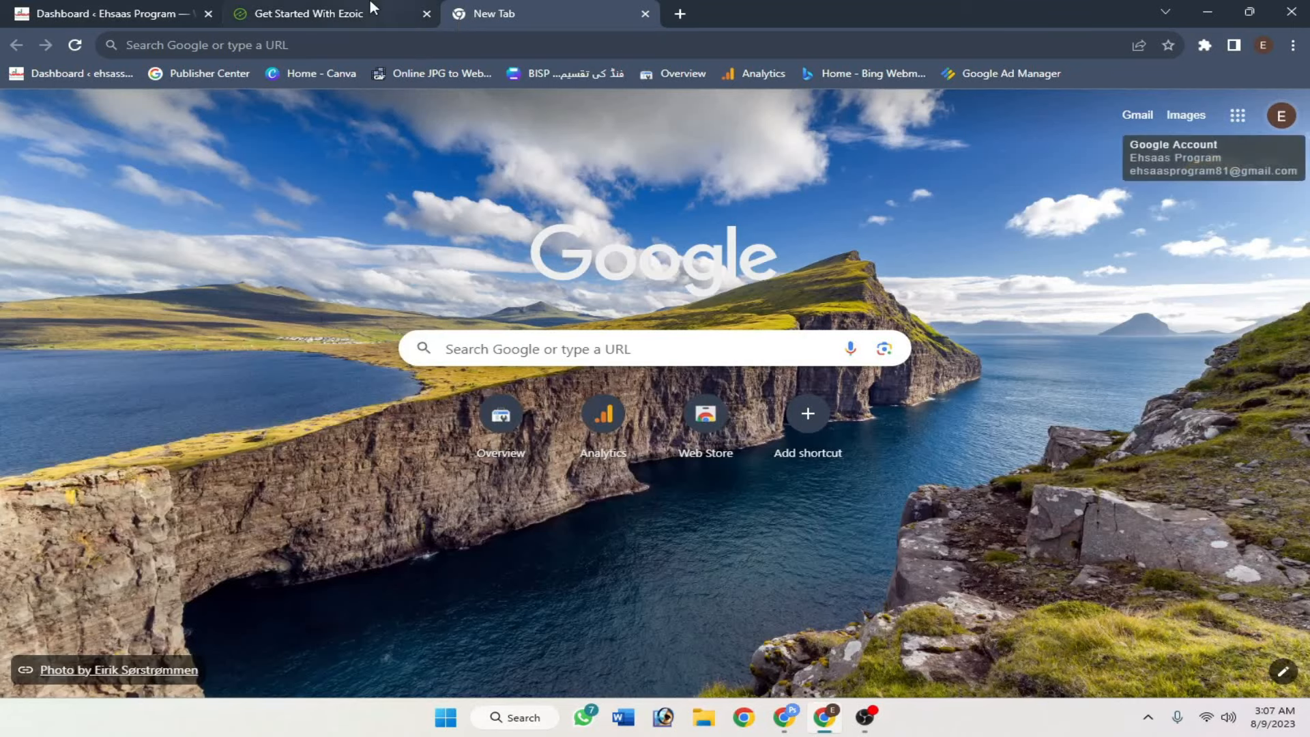
left_click(334, 13)
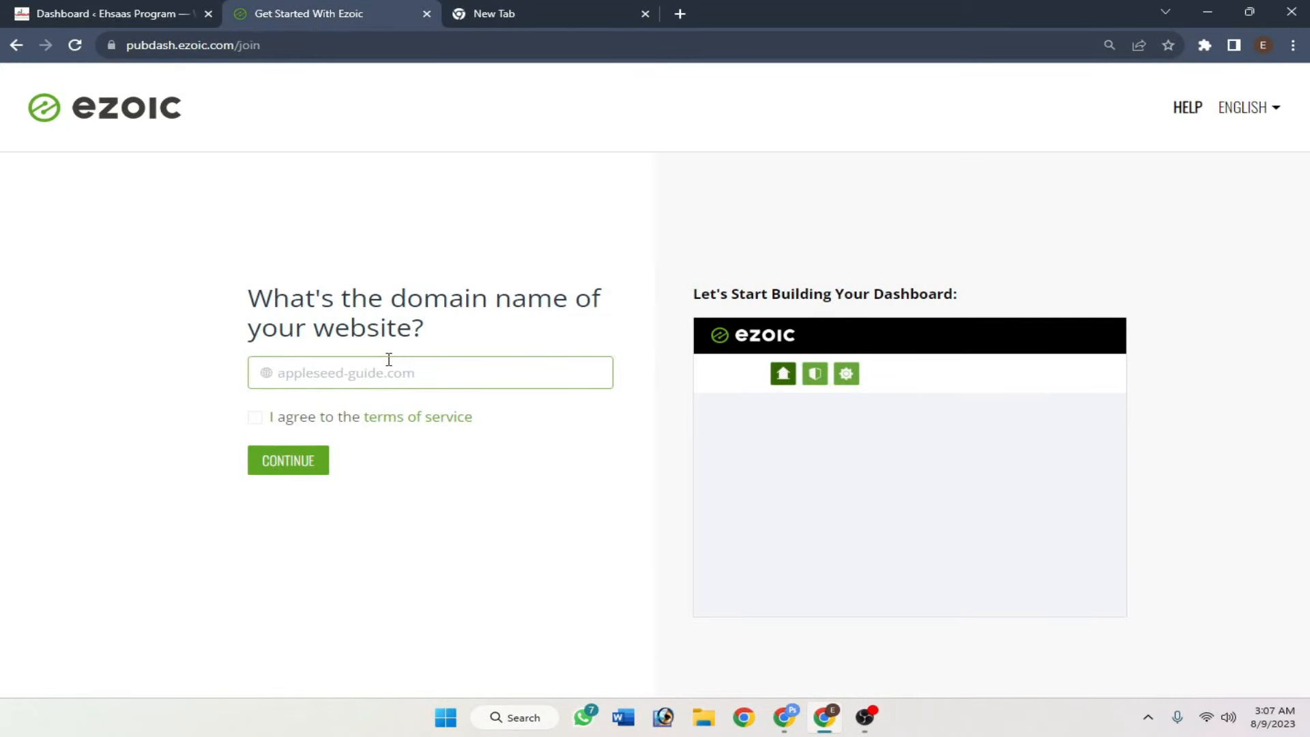
key("ctrl+v")
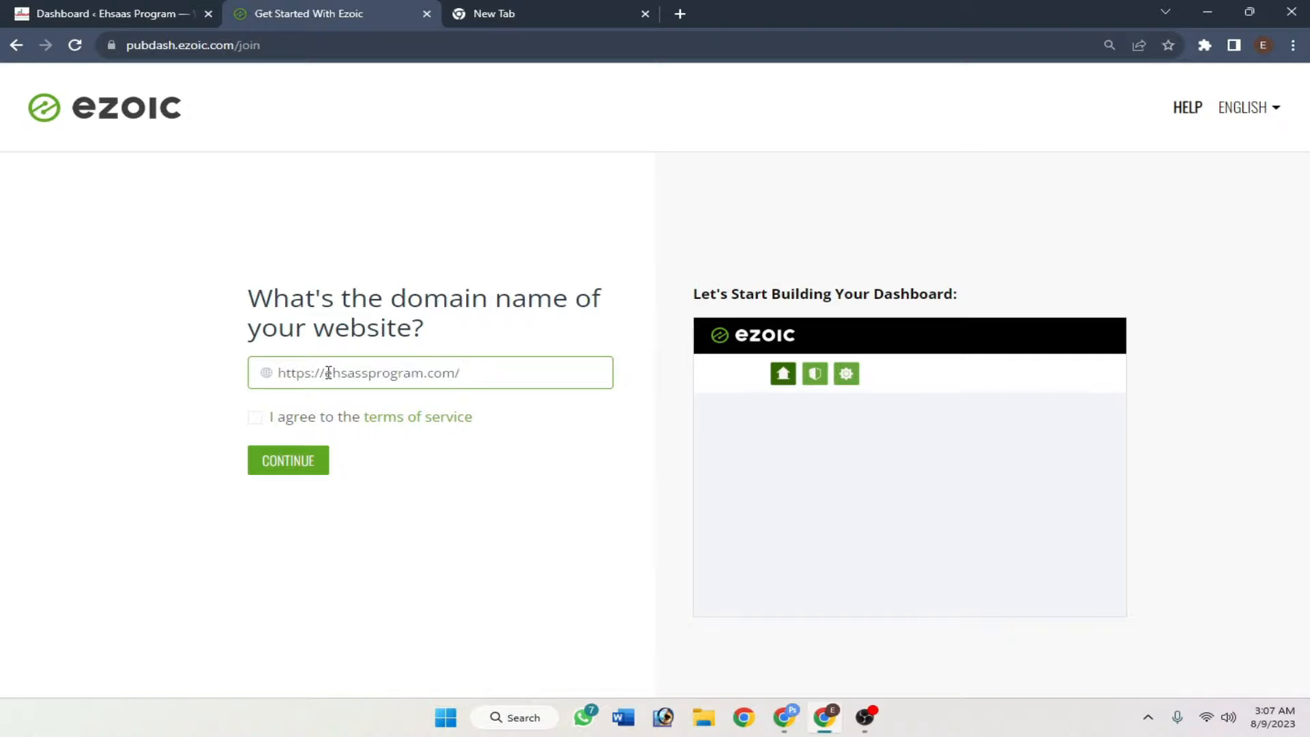
left_click_drag(330, 372, 277, 372)
key("BackSpace")
left_click(497, 368)
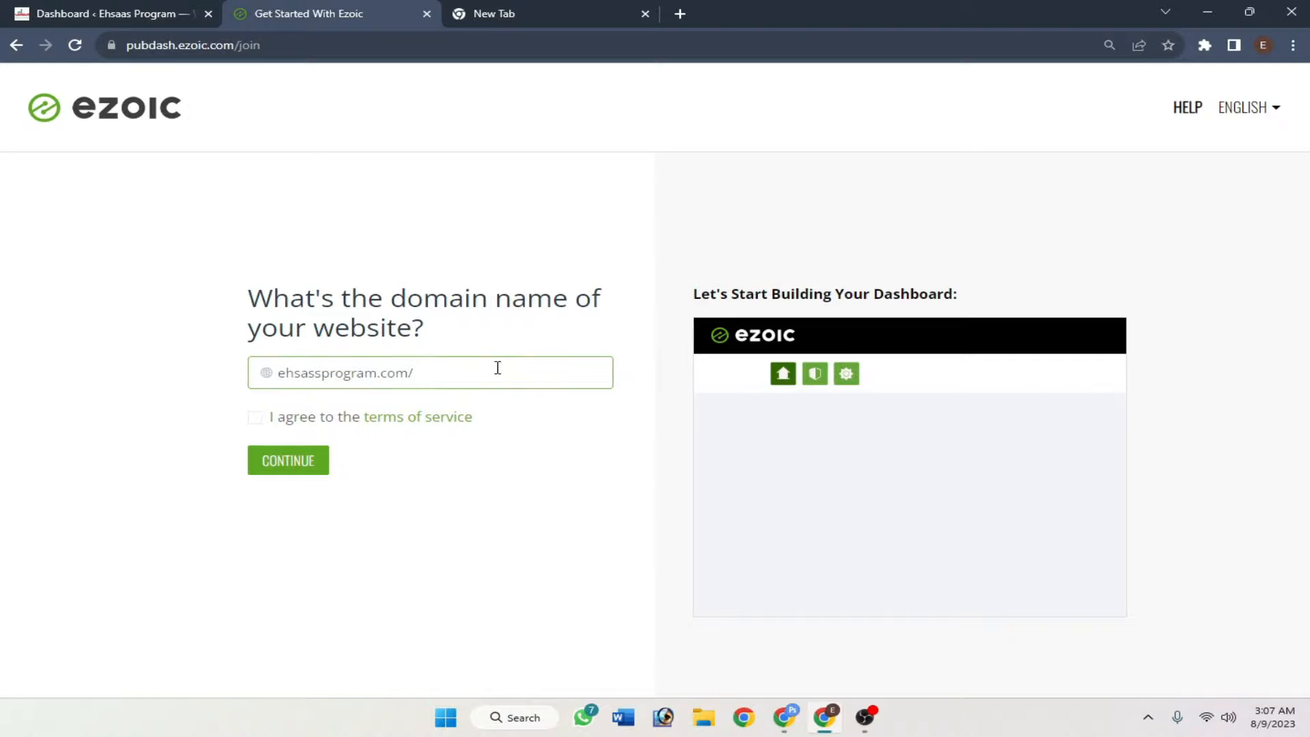
key("BackSpace")
left_click(575, 337)
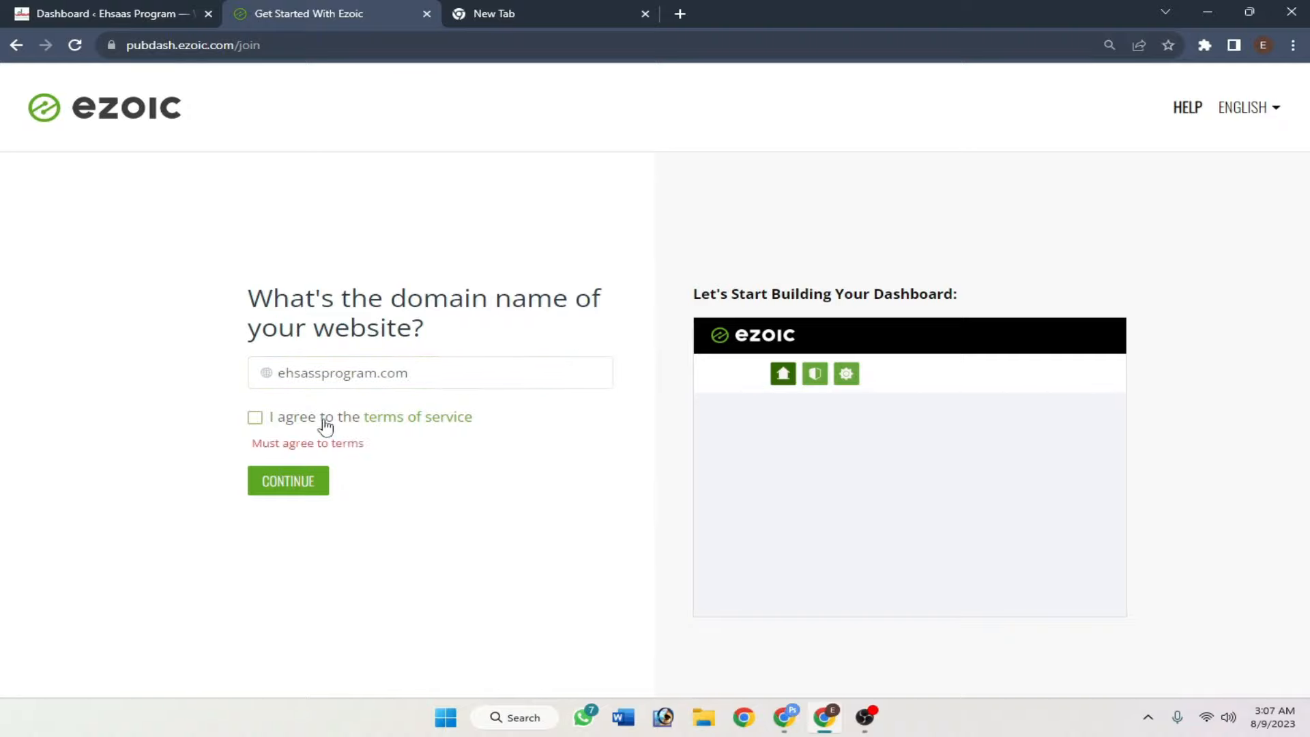
left_click(254, 419)
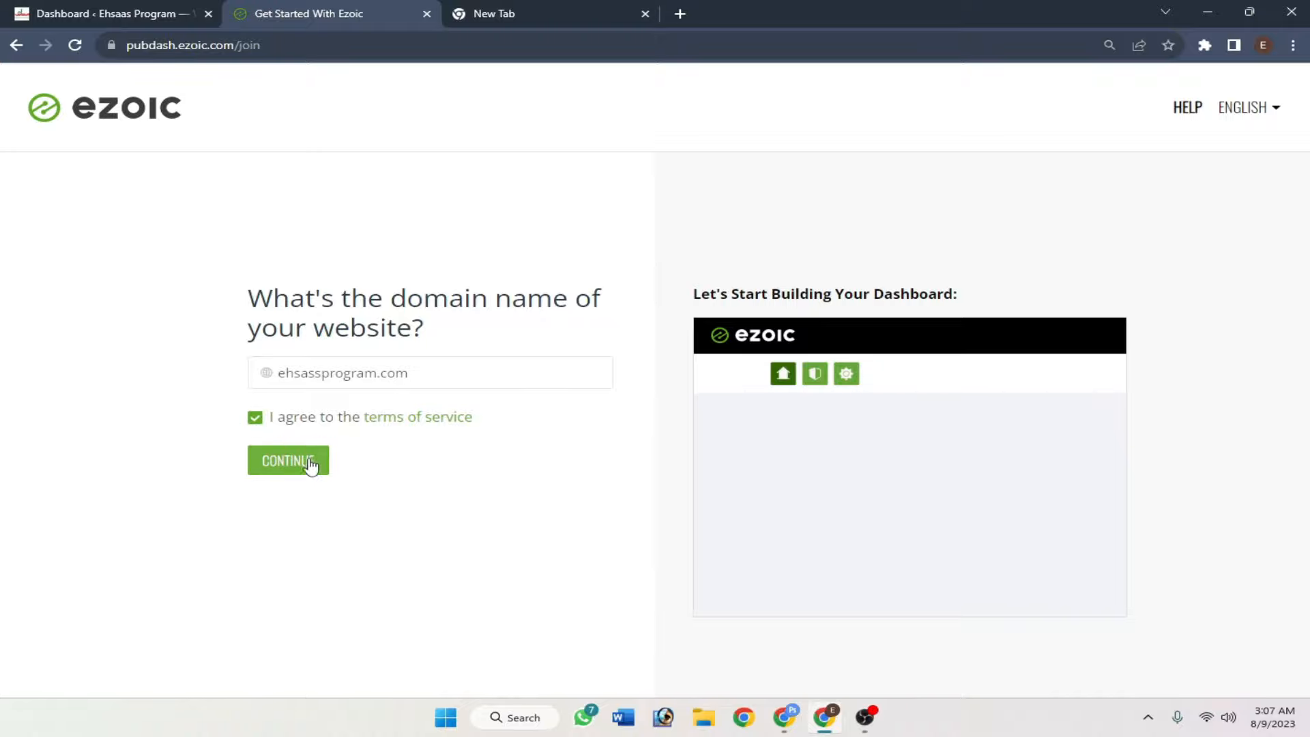
left_click(294, 461)
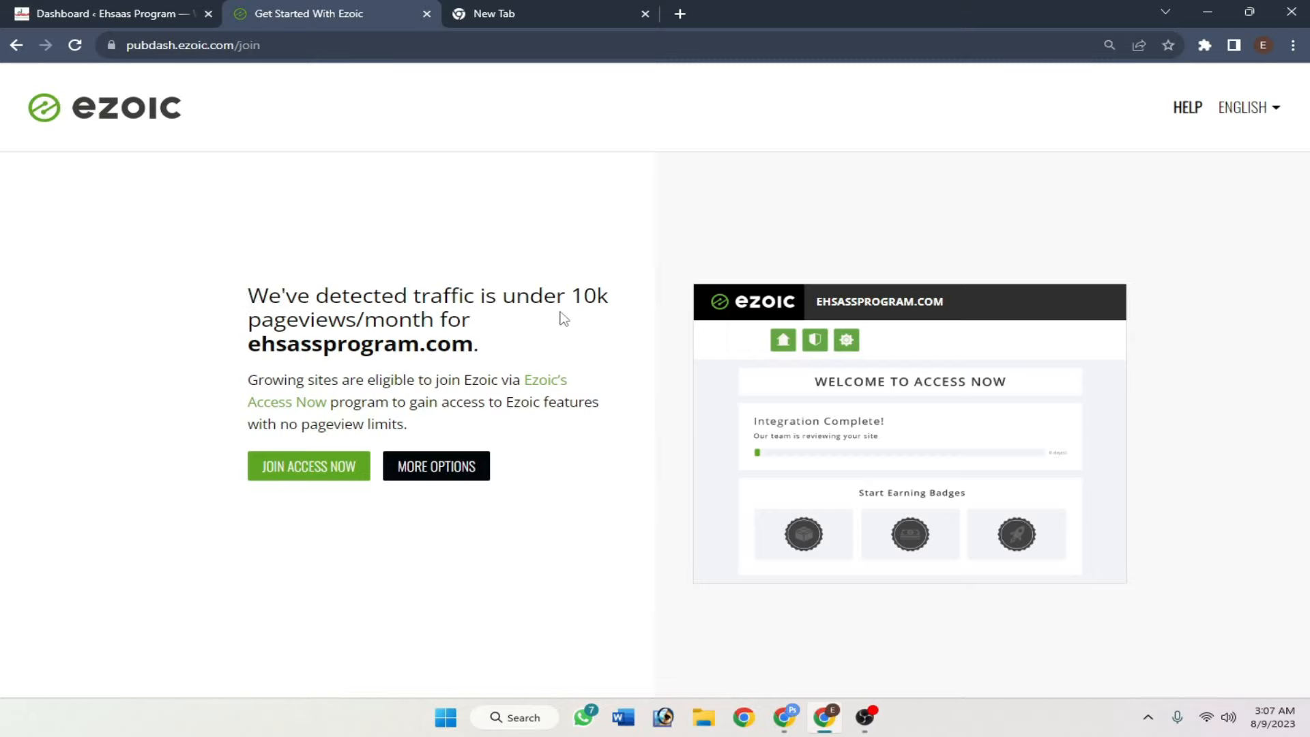
- Acknowledge the under-10k-pageviews traffic message and join Access Now
left_click_drag(516, 341, 251, 296)
left_click(521, 314)
left_click(295, 471)
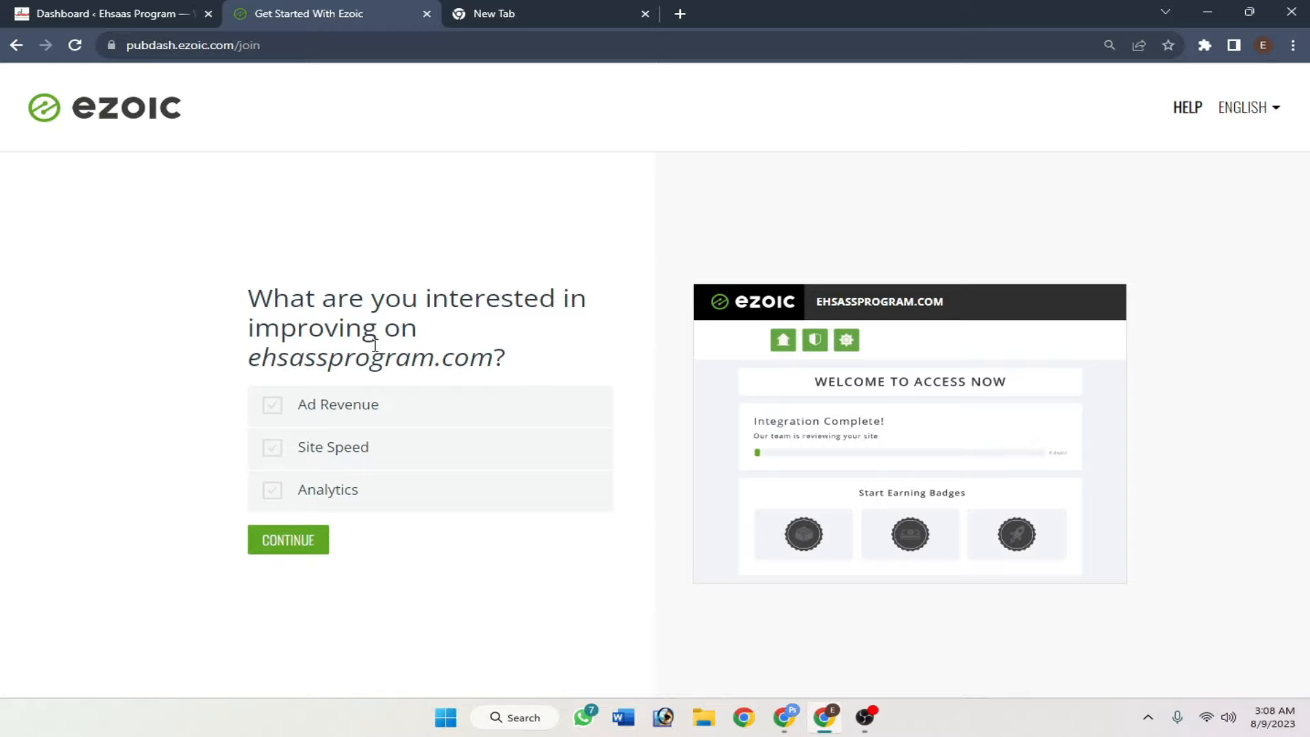
- Select Ad Revenue, Site Speed and Analytics as goals, then Get Started with the new account
left_click(337, 417)
left_click(339, 452)
left_click(346, 493)
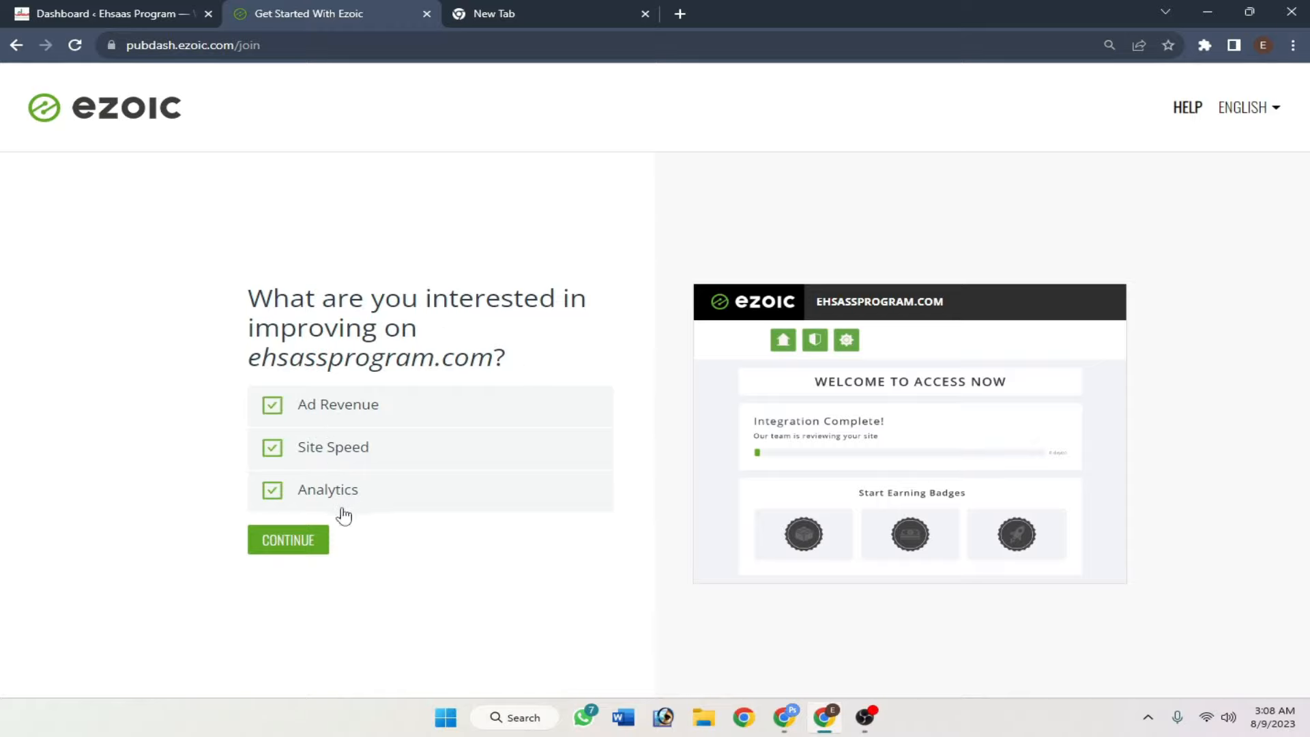
left_click(283, 547)
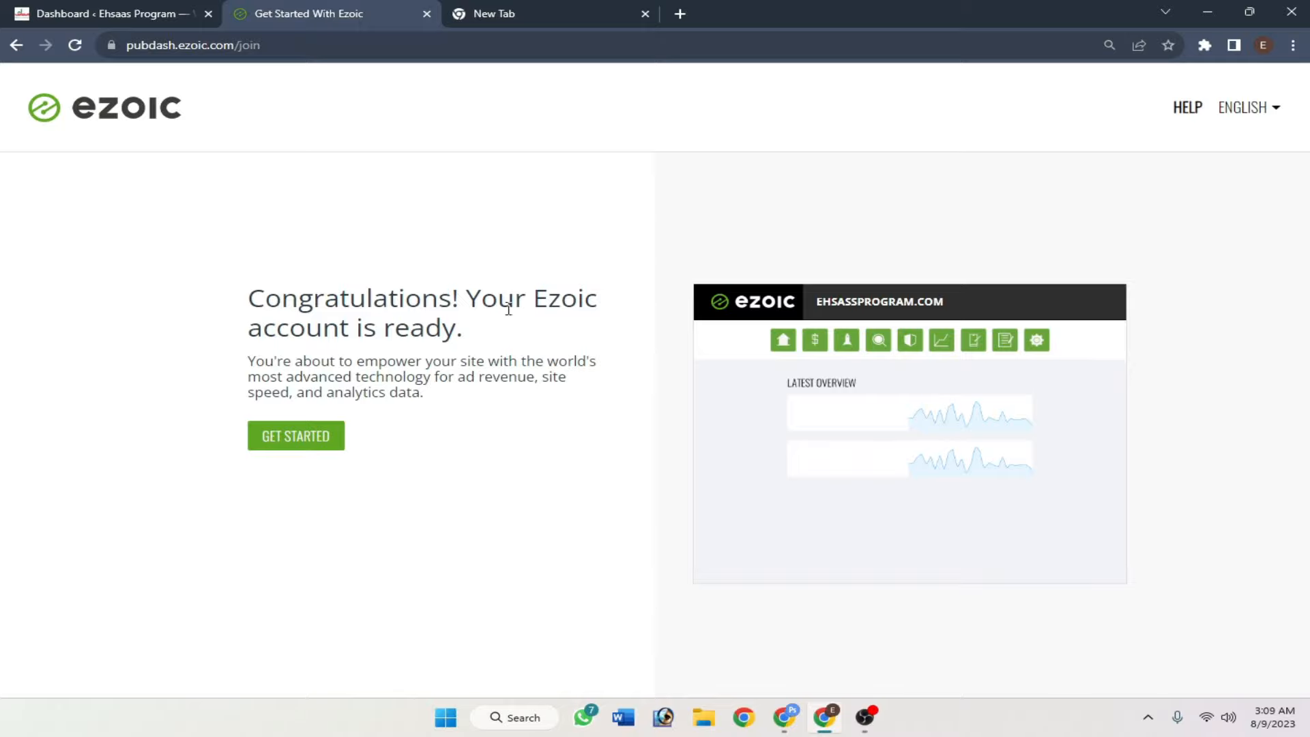
left_click_drag(538, 298, 541, 327)
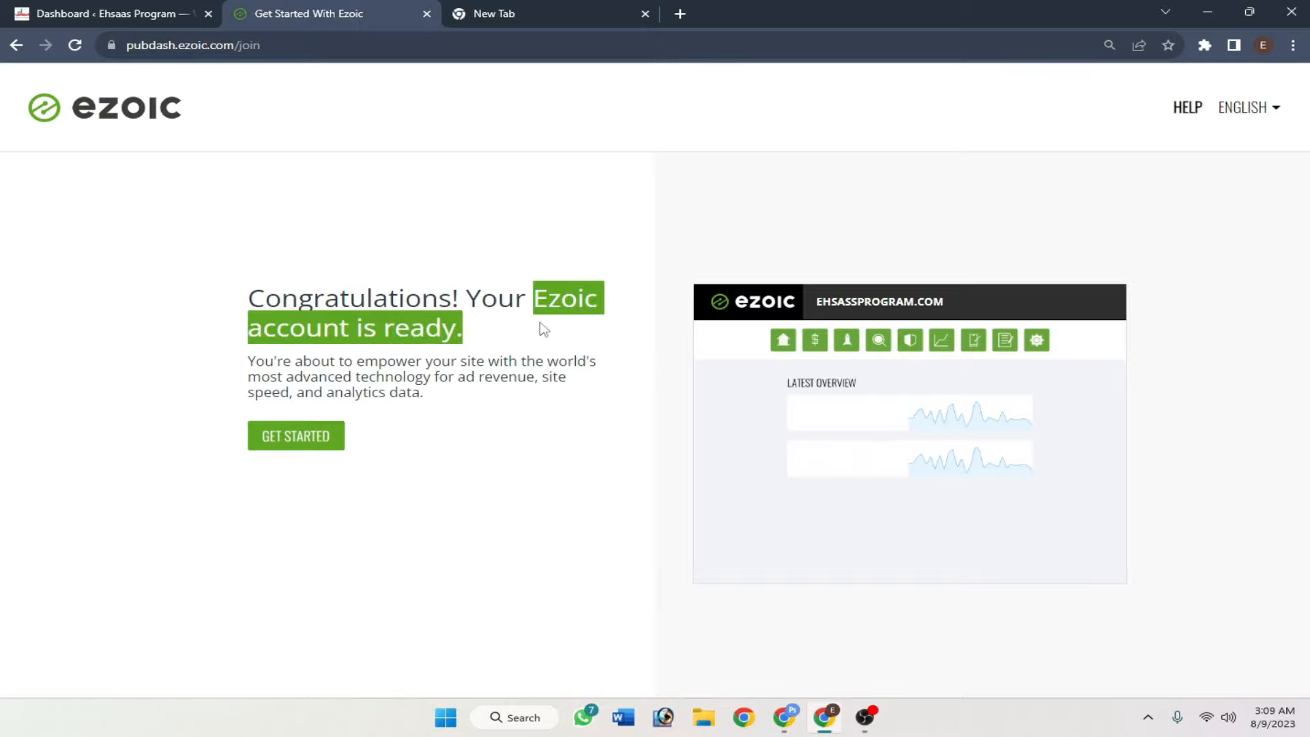
left_click(541, 328)
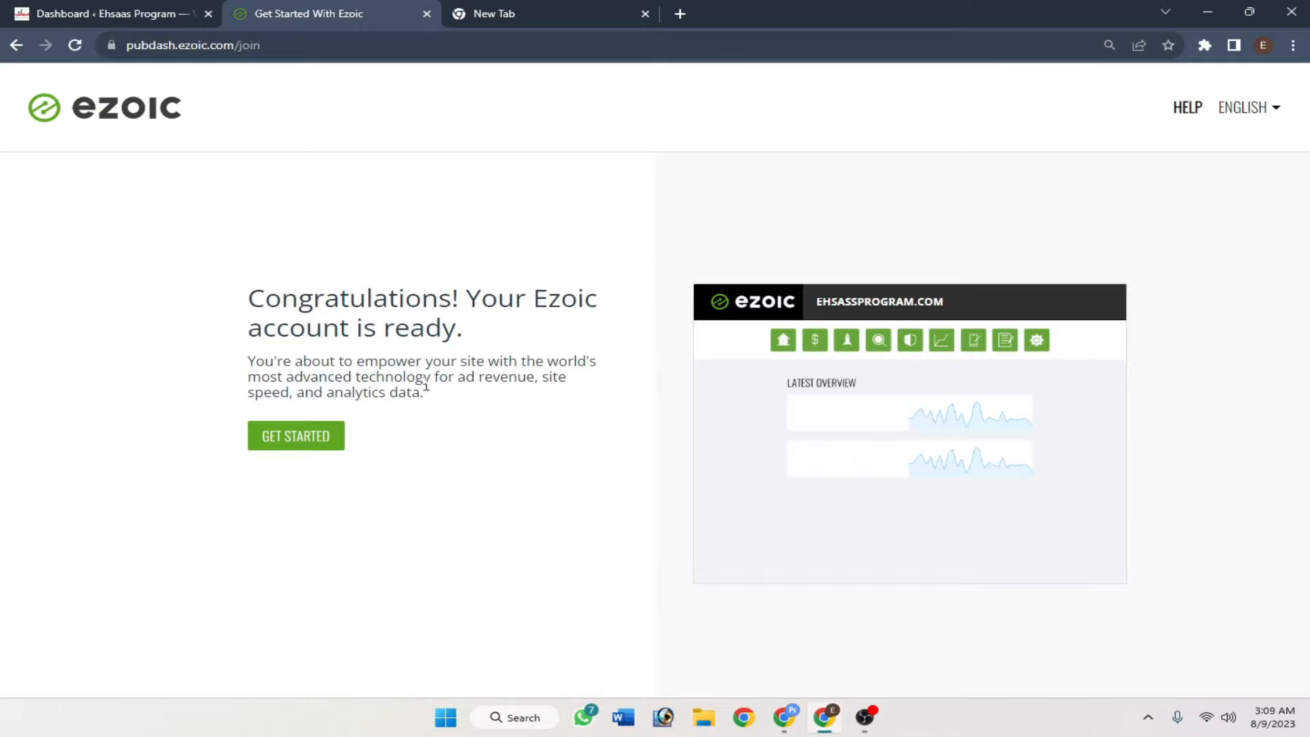
left_click(324, 451)
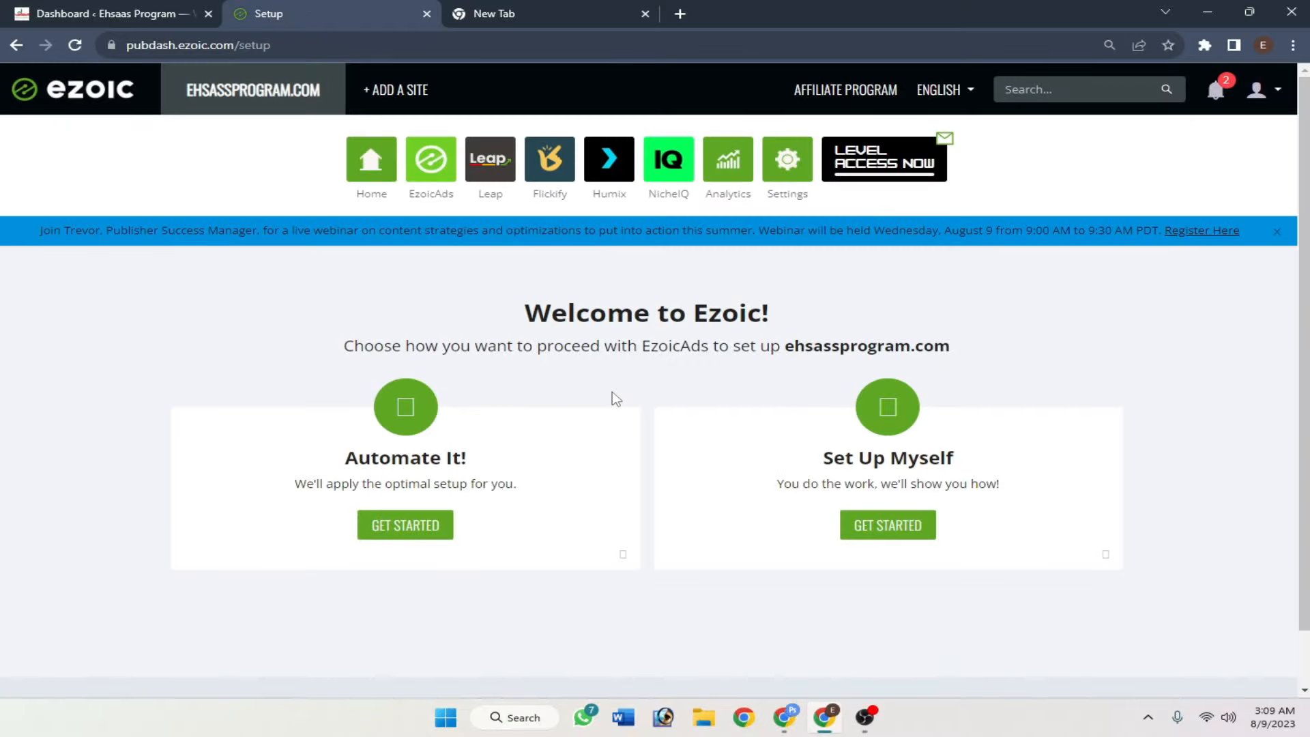
- Pick the Automate It! option for EzoicAds setup
scroll(617, 398, "down", 2)
scroll(619, 398, "up", 1)
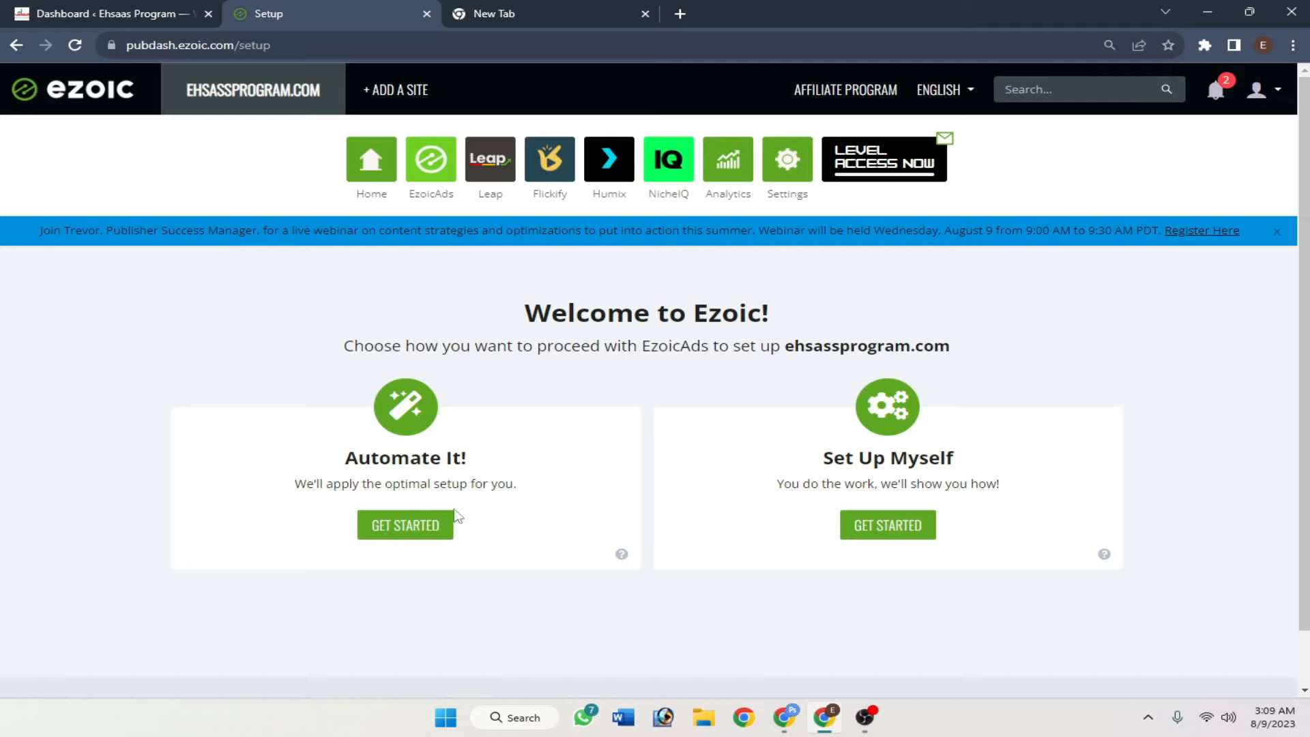
left_click(407, 535)
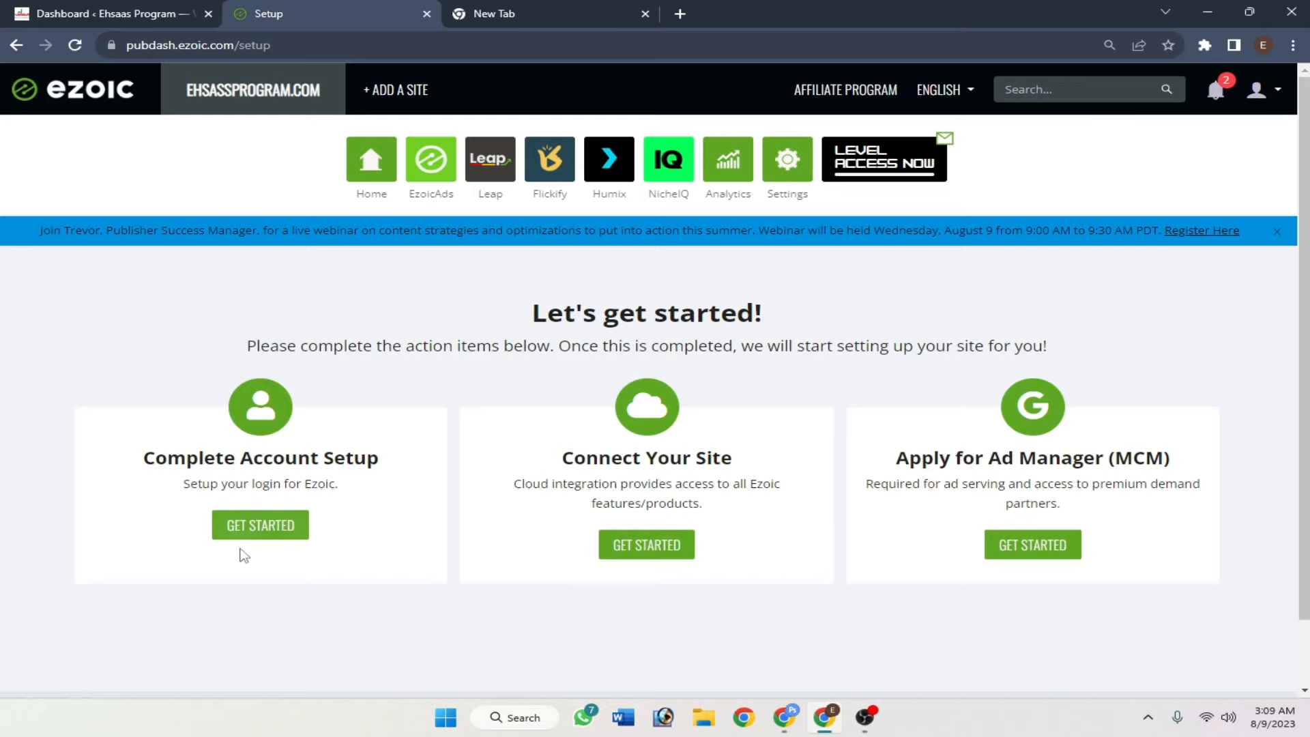
- Open Complete Account Setup and fill the first name, last name and password fields
left_click(264, 535)
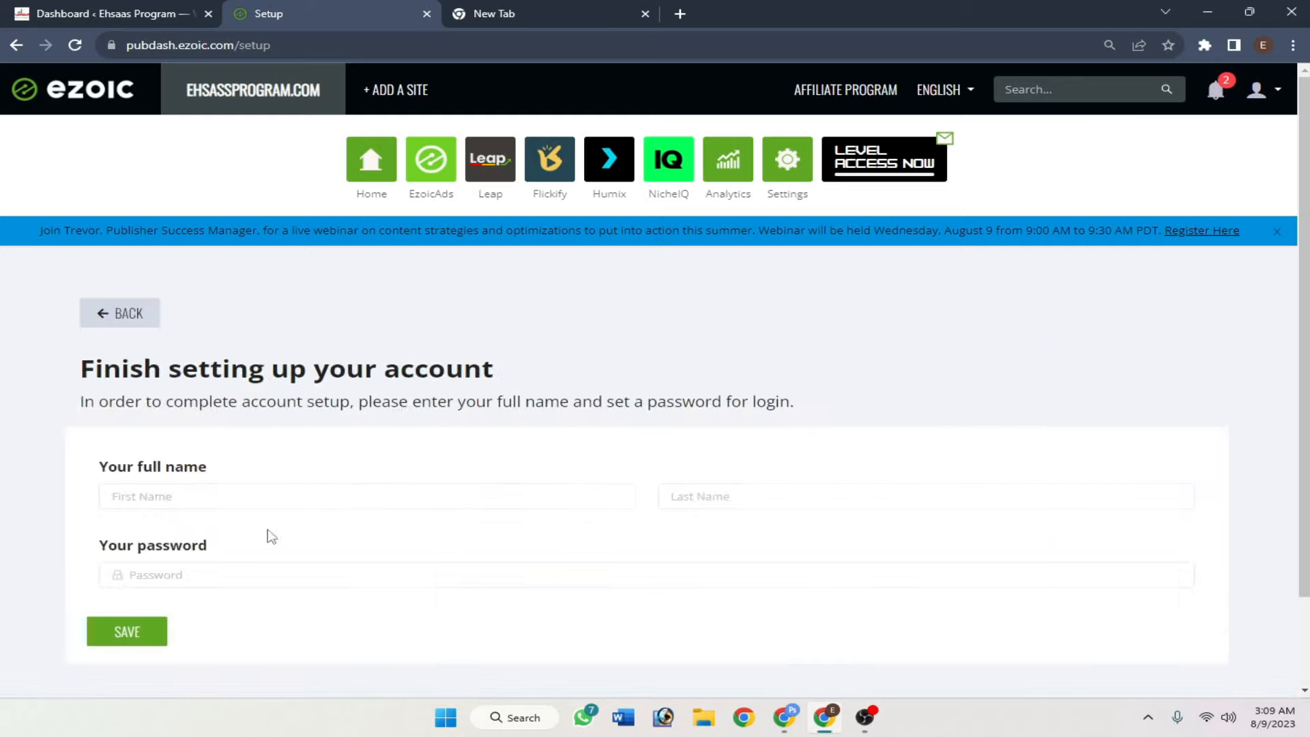
scroll(468, 423, "down", 1)
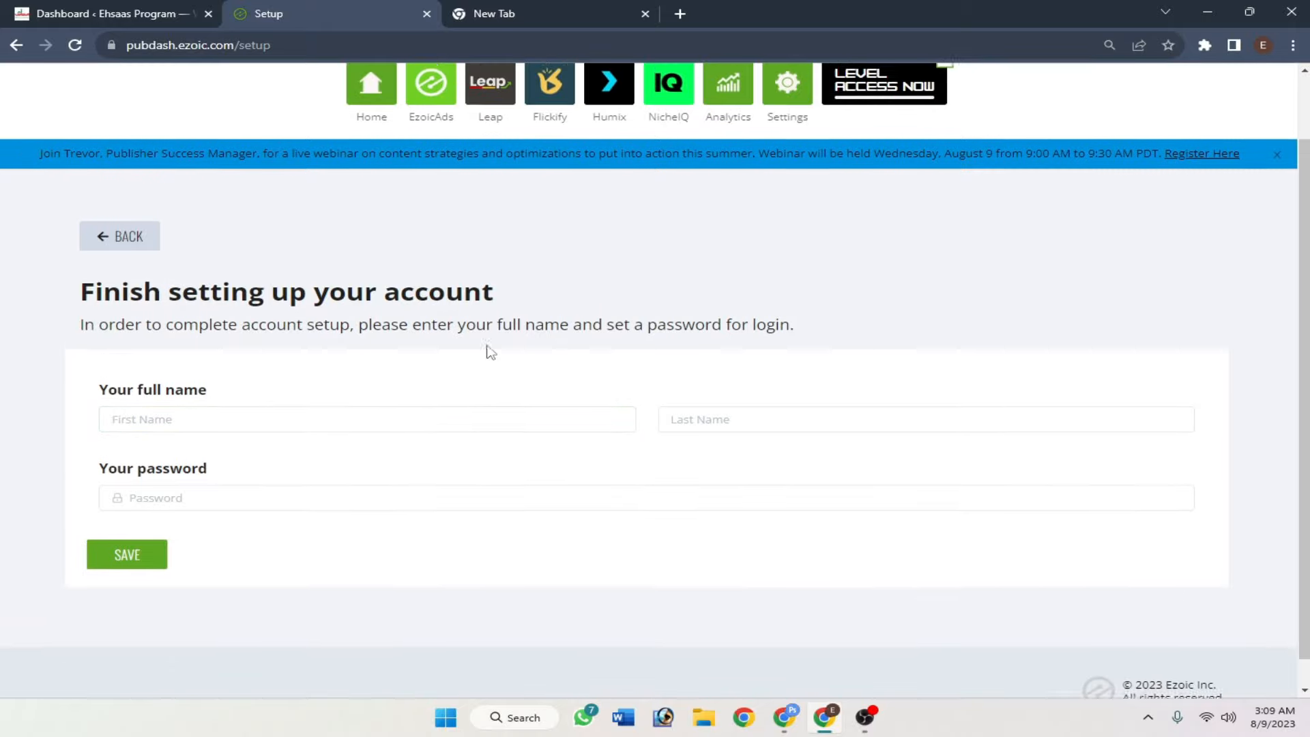
scroll(485, 351, "up", 1)
scroll(125, 379, "down", 1)
left_click(197, 409)
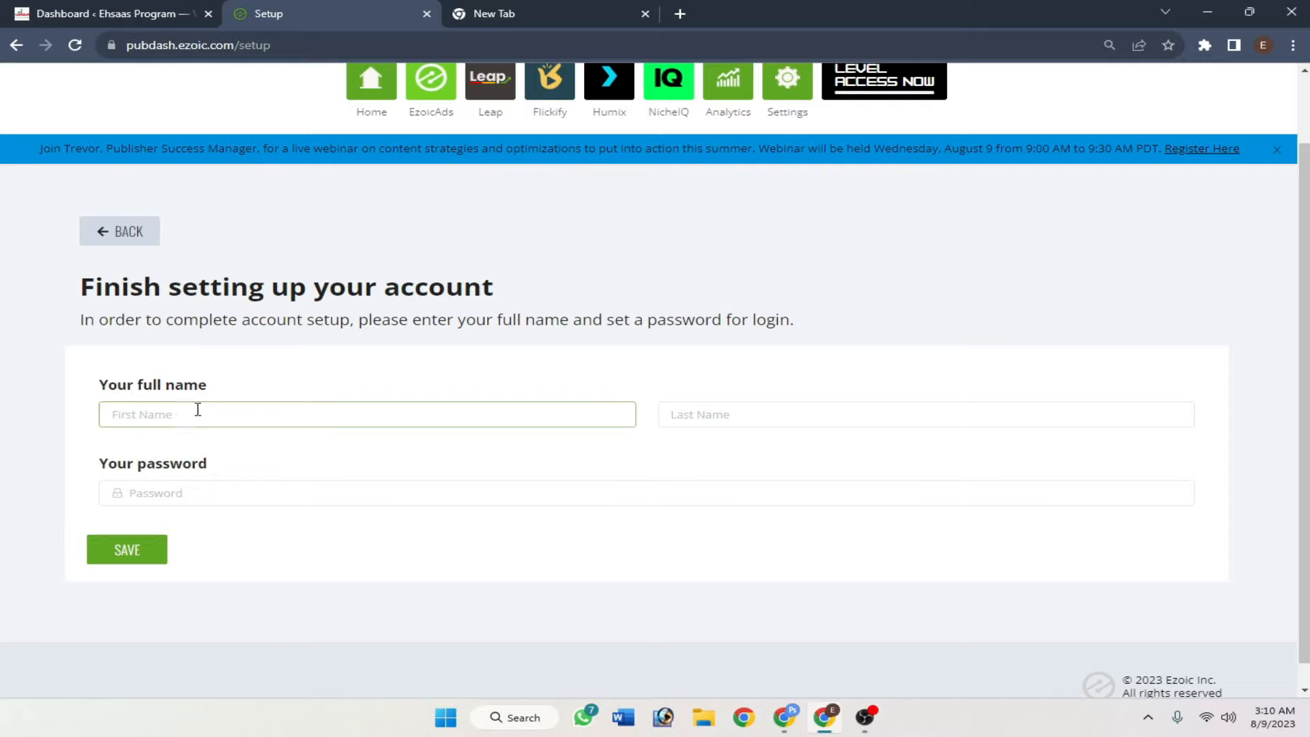
left_click(203, 492)
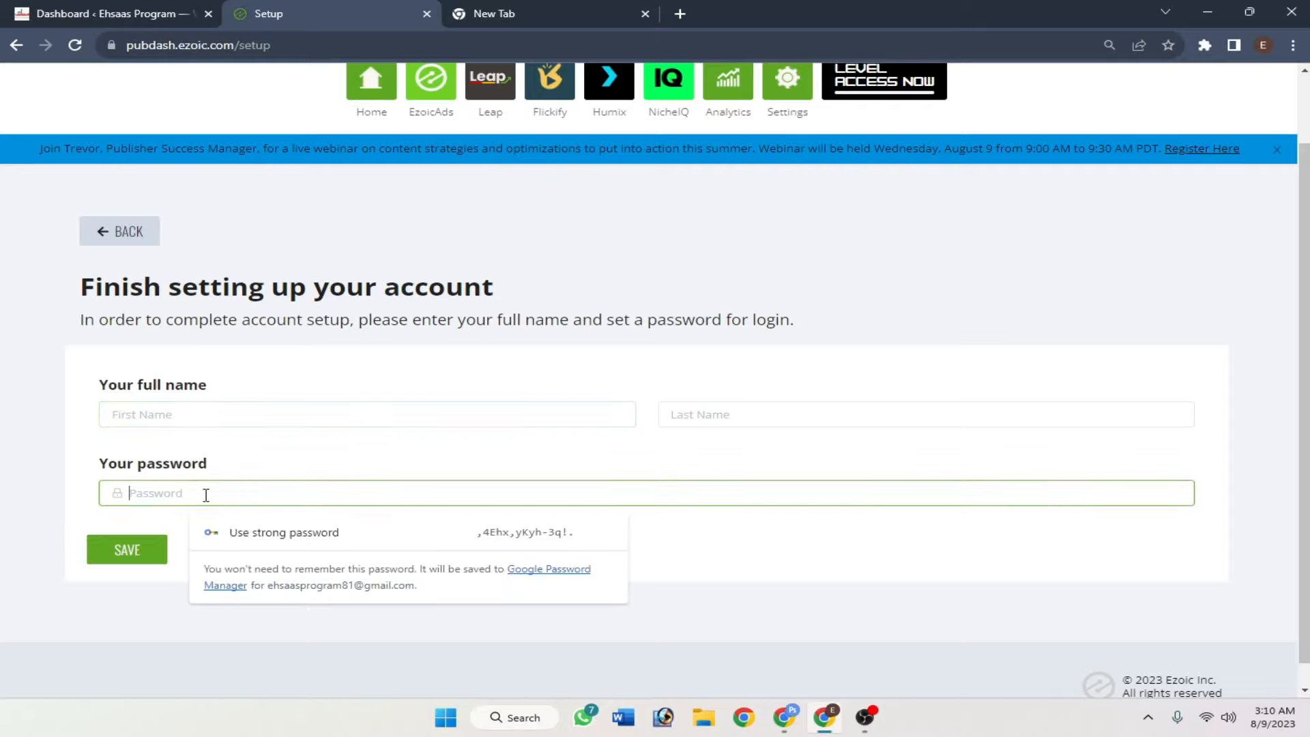
left_click(206, 414)
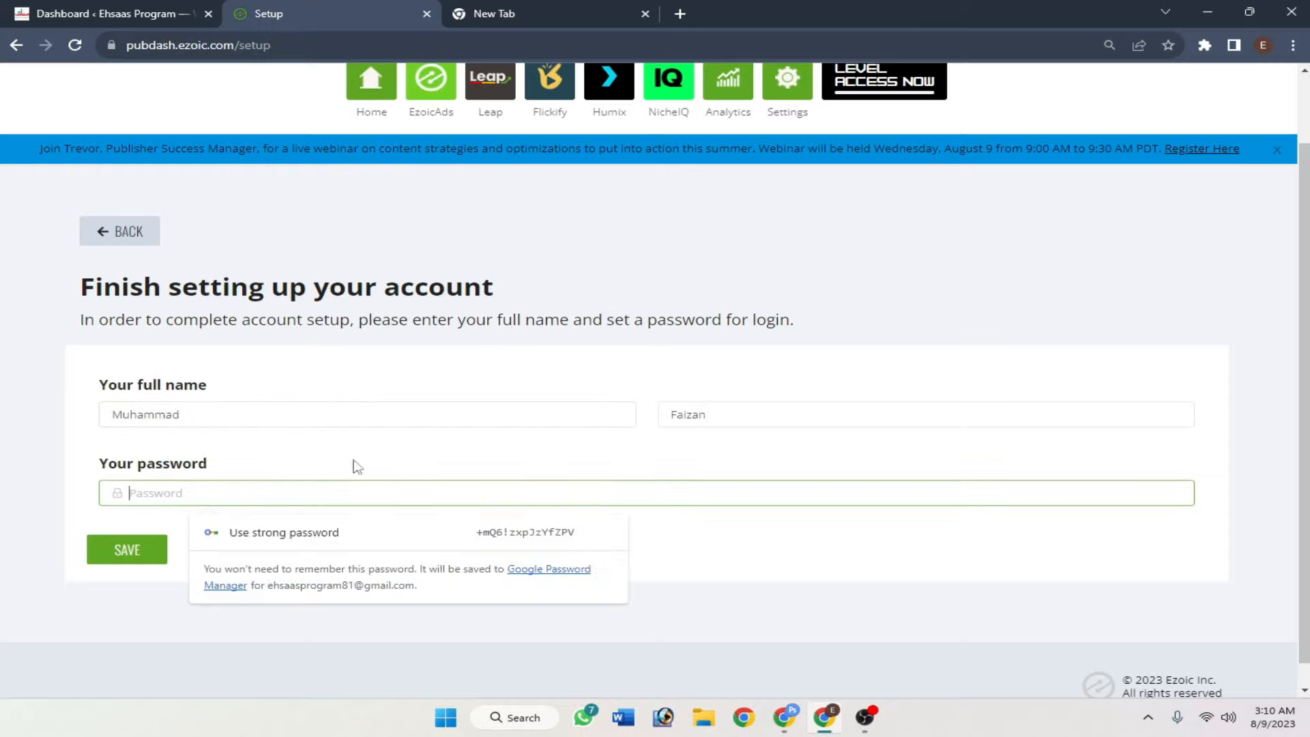
key("ctrl+v")
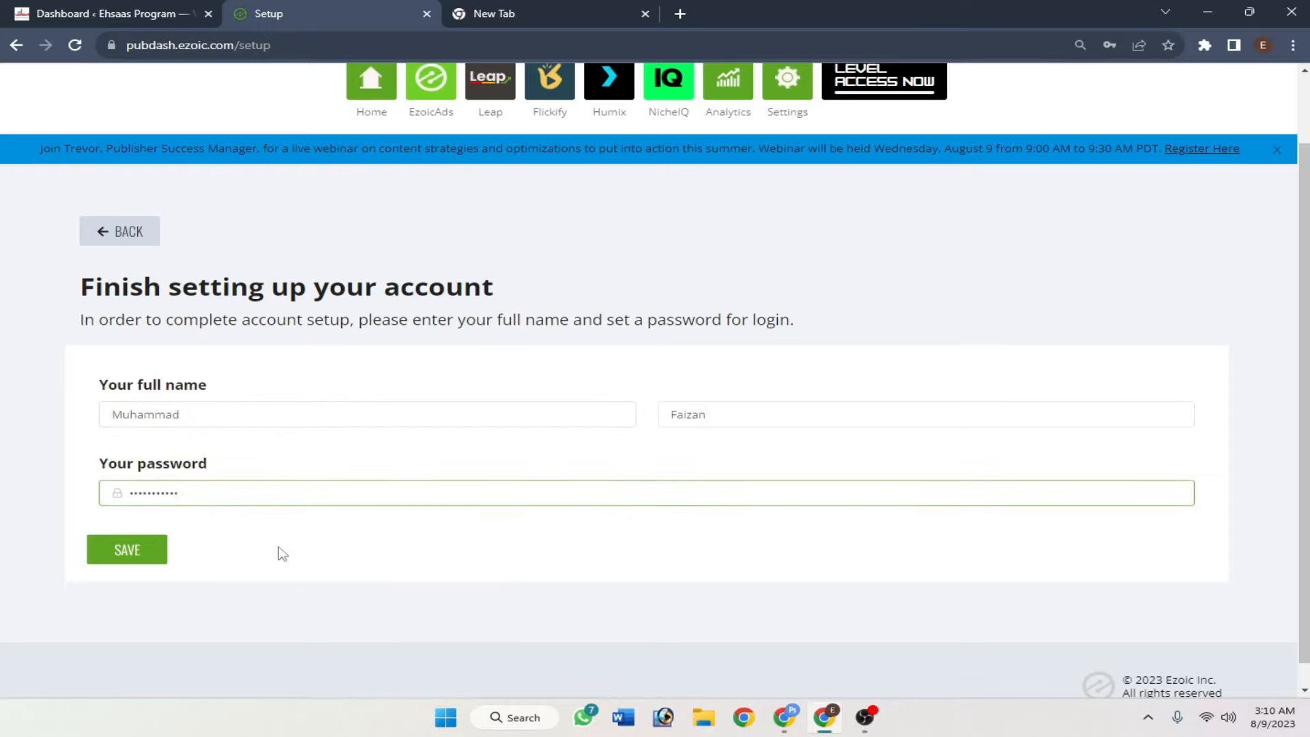
- Save the account details, store the login in Chrome, and confirm Complete Account Setup shows Complete
left_click(120, 560)
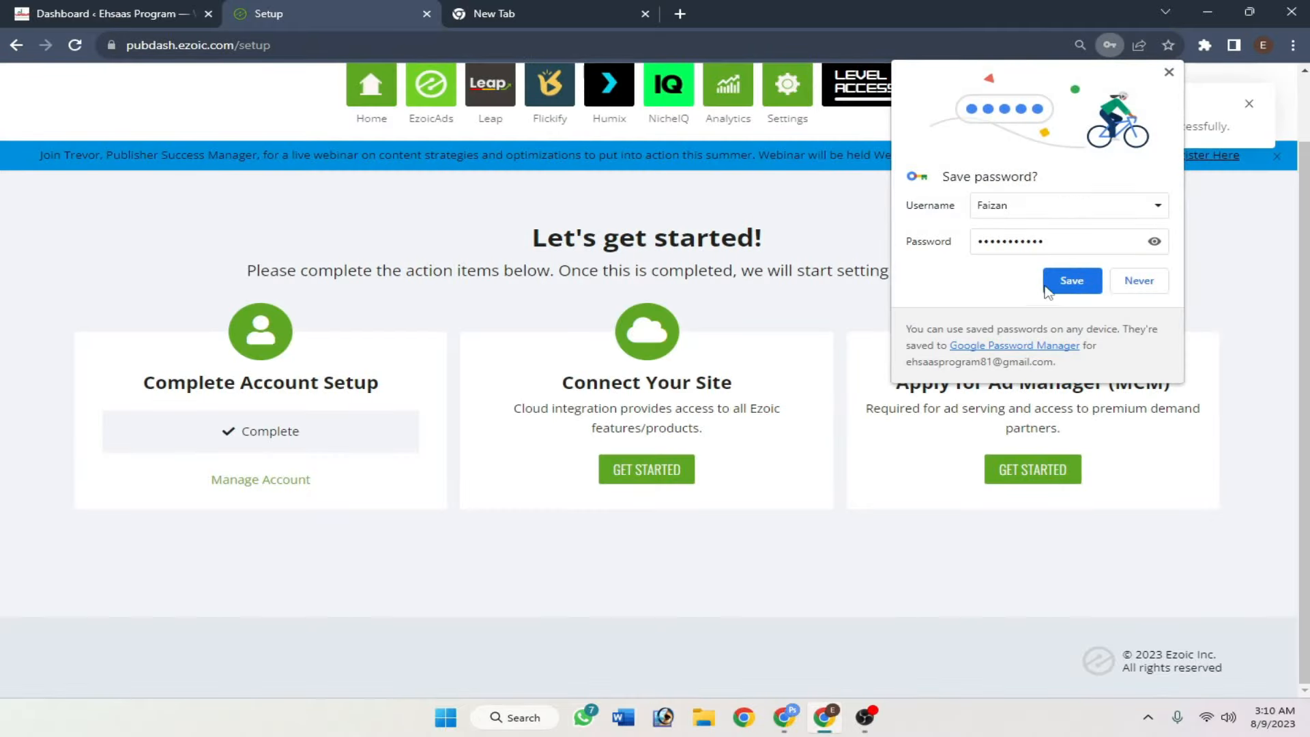
left_click(1071, 280)
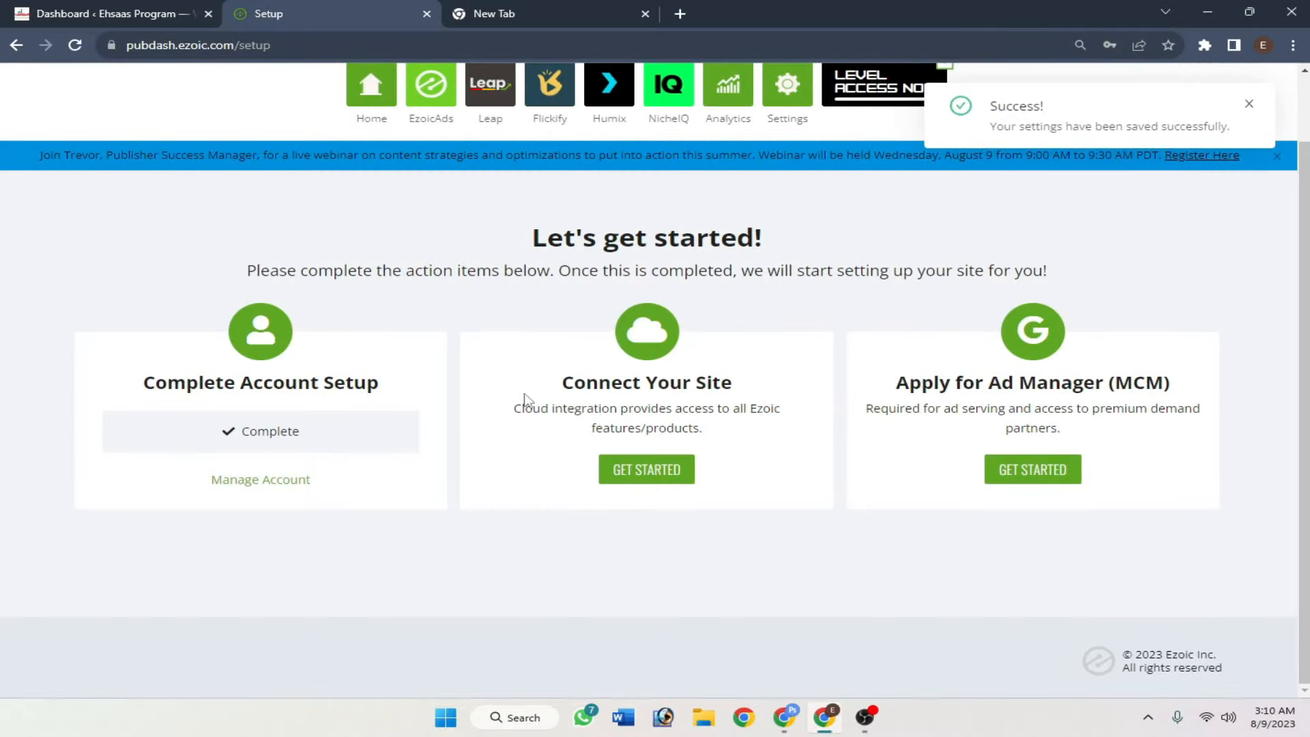
left_click_drag(560, 391, 740, 390)
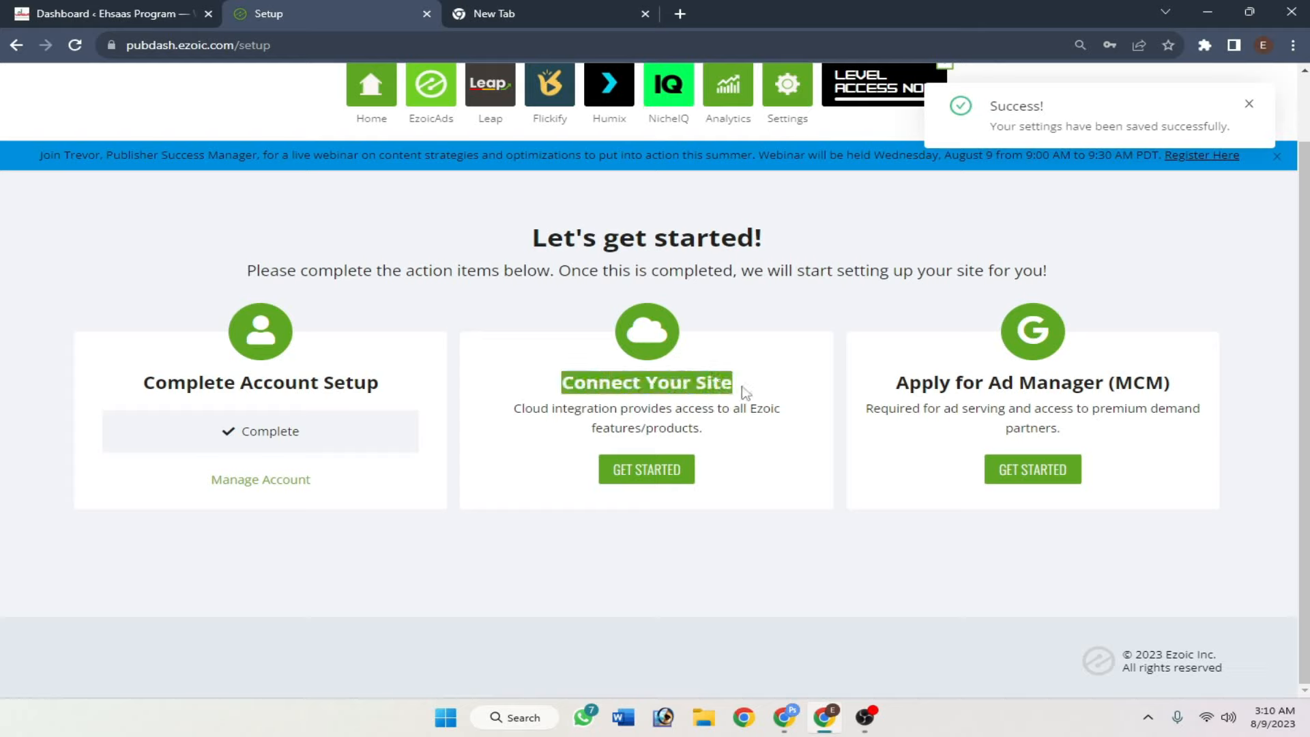
left_click(772, 391)
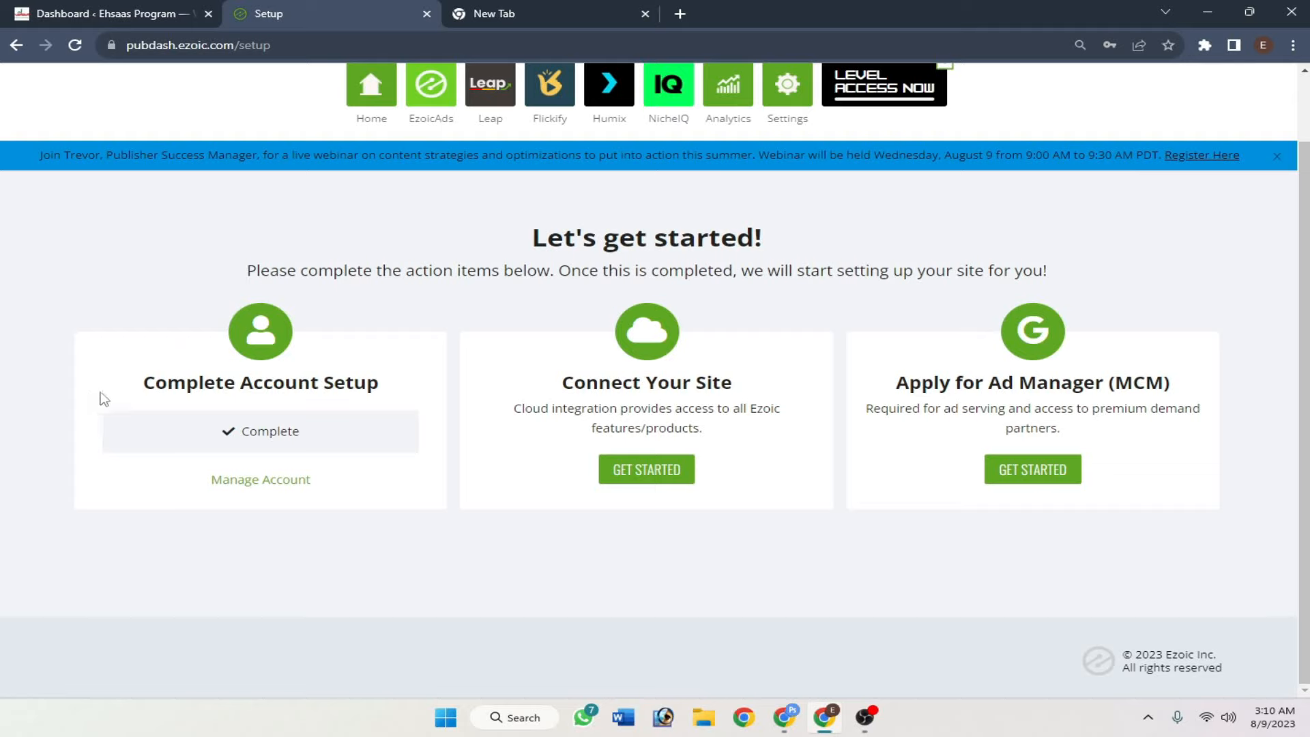
left_click_drag(103, 395, 401, 398)
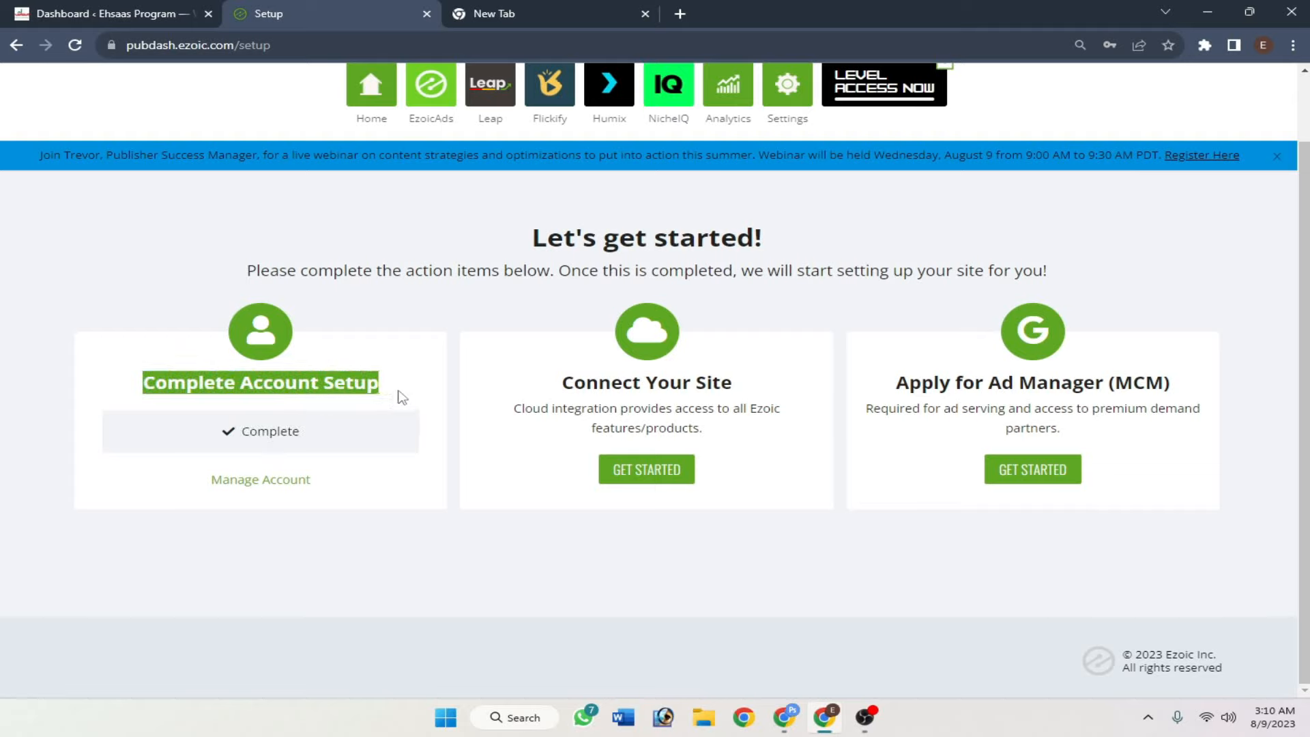
left_click(401, 397)
left_click_drag(317, 447, 225, 436)
left_click(228, 445)
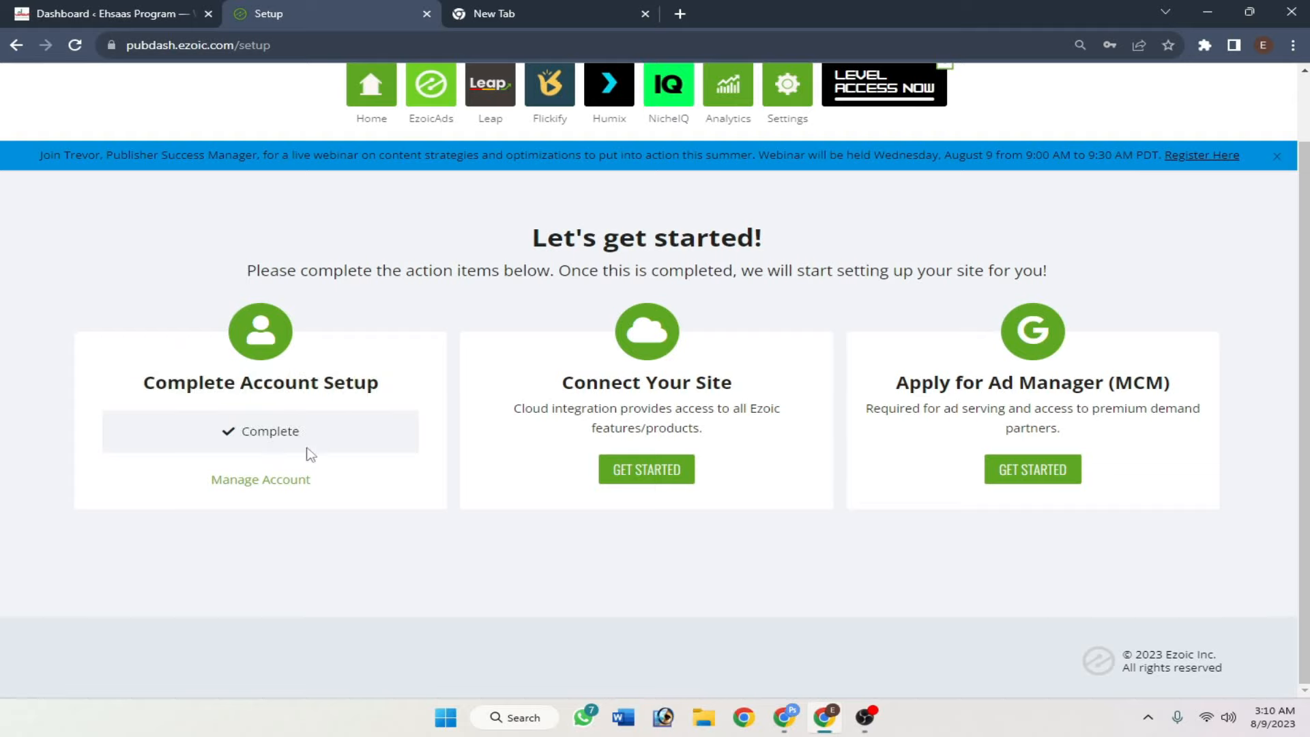
- Start the Connect Your Site task
left_click_drag(562, 386, 769, 388)
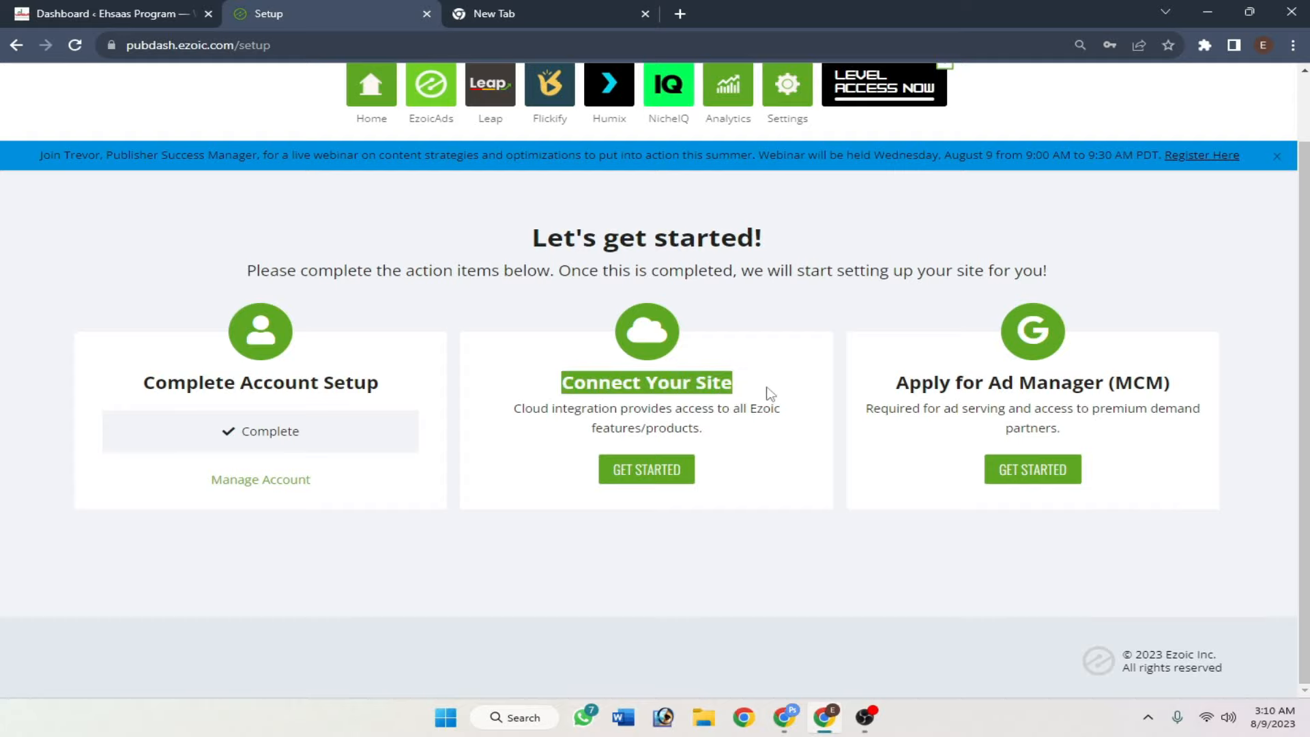
left_click(769, 389)
left_click(622, 478)
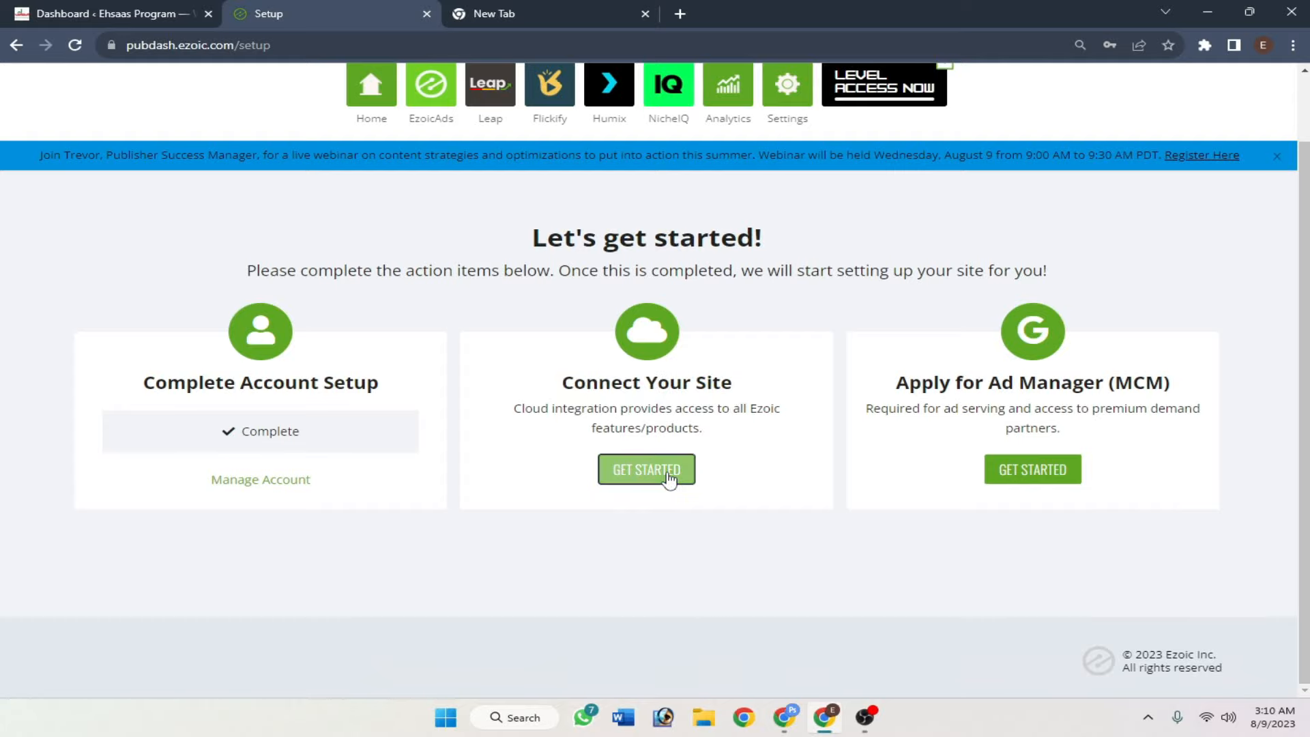
scroll(700, 376, "down", 1)
scroll(700, 376, "down", 2)
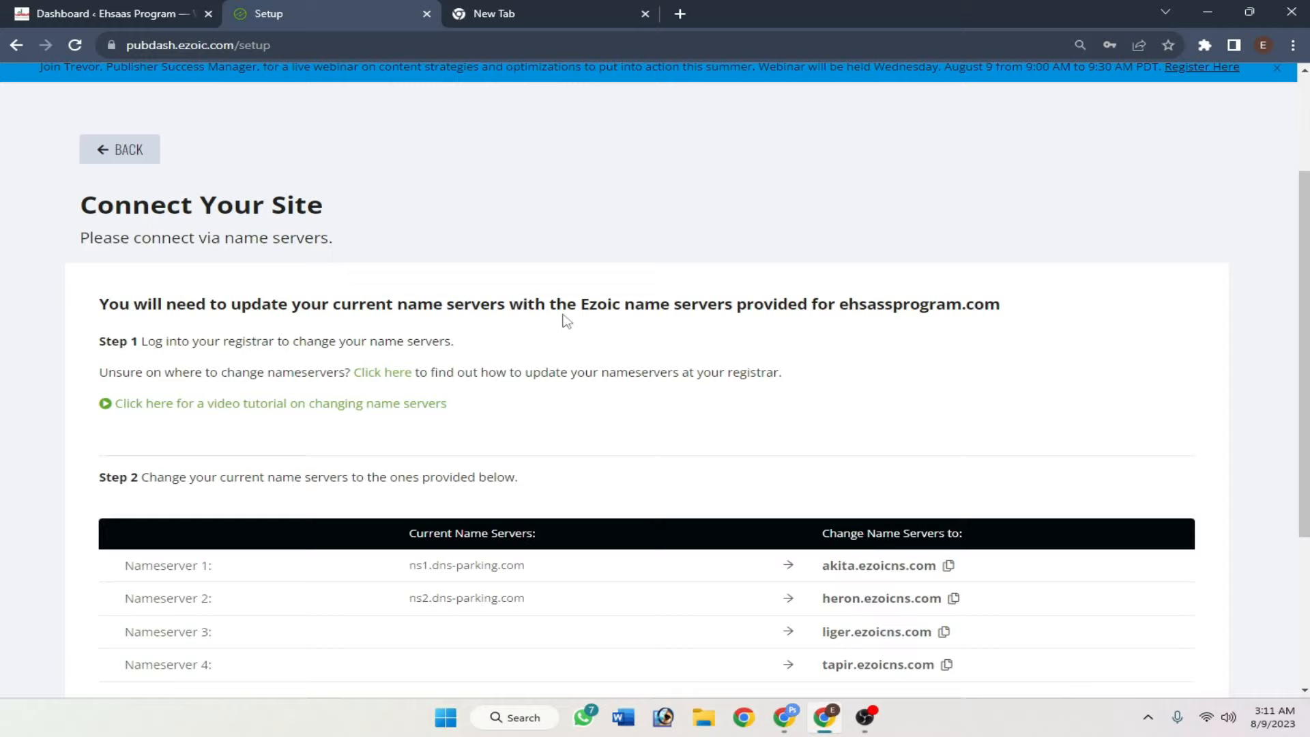
scroll(593, 321, "up", 2)
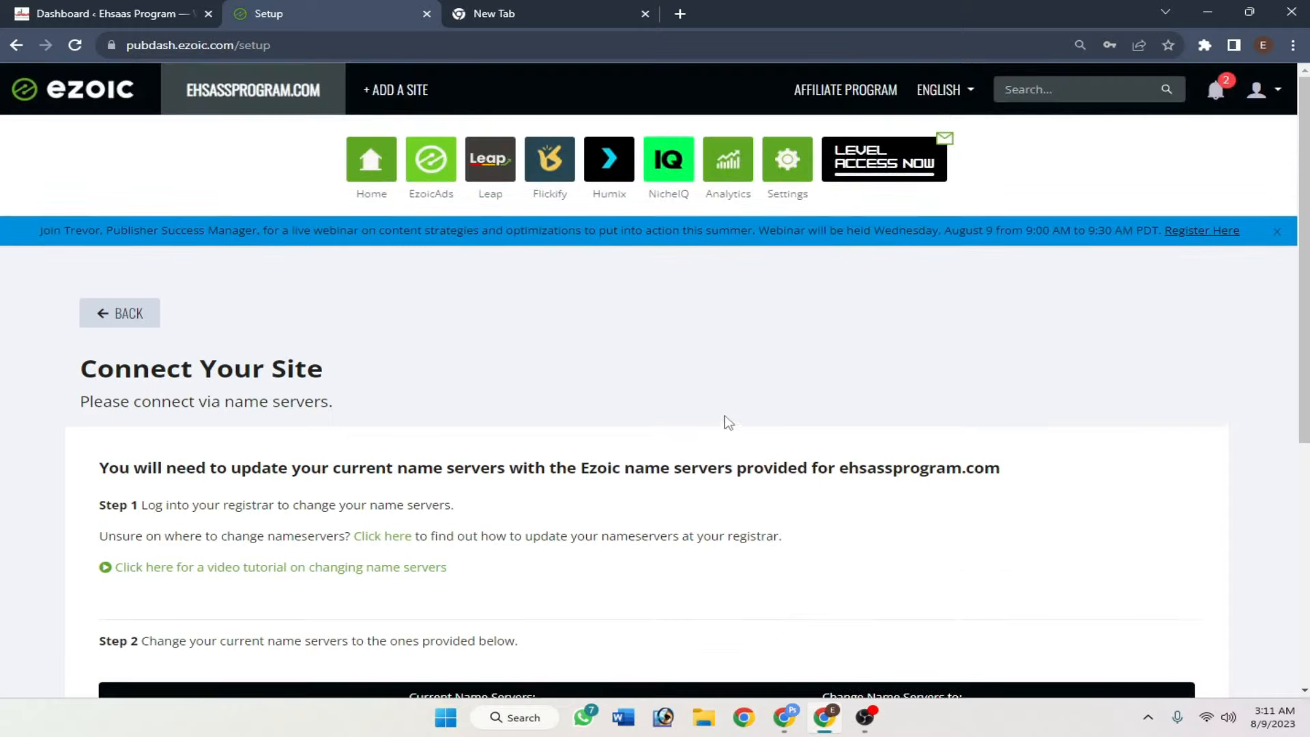
scroll(725, 423, "down", 2)
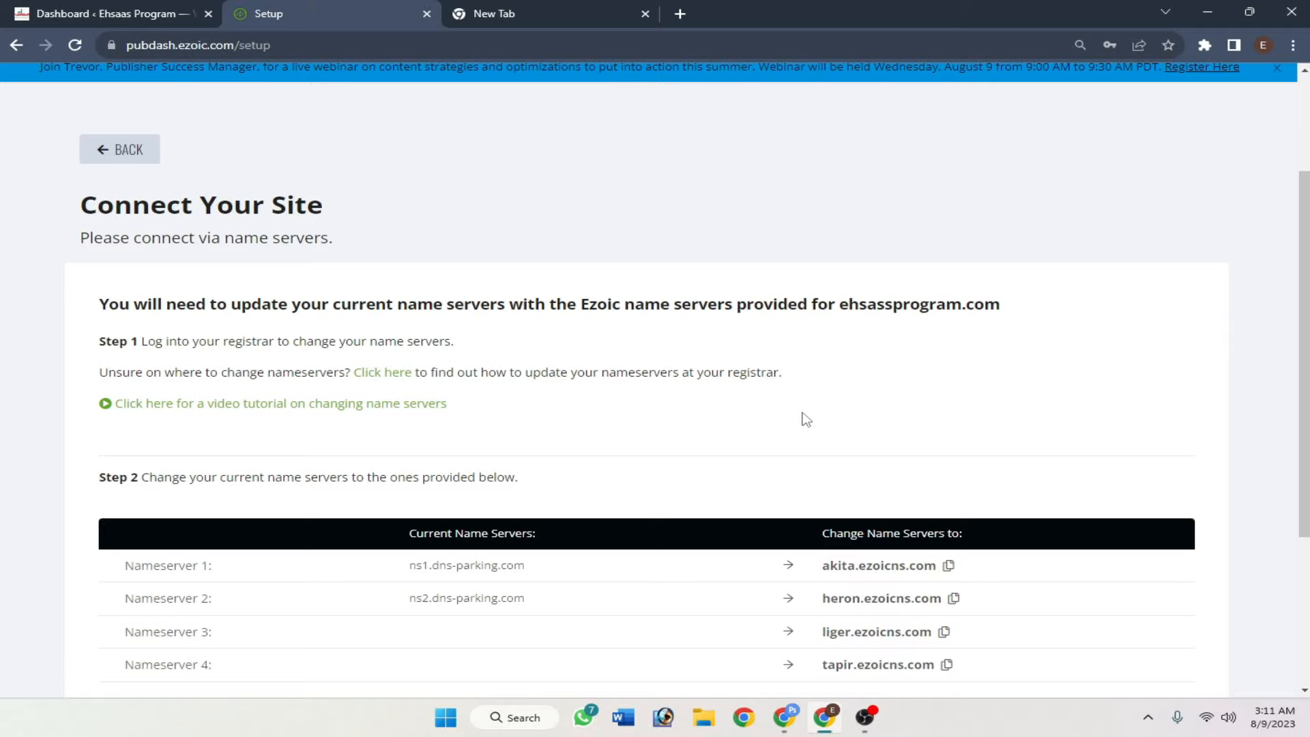
scroll(805, 418, "down", 1)
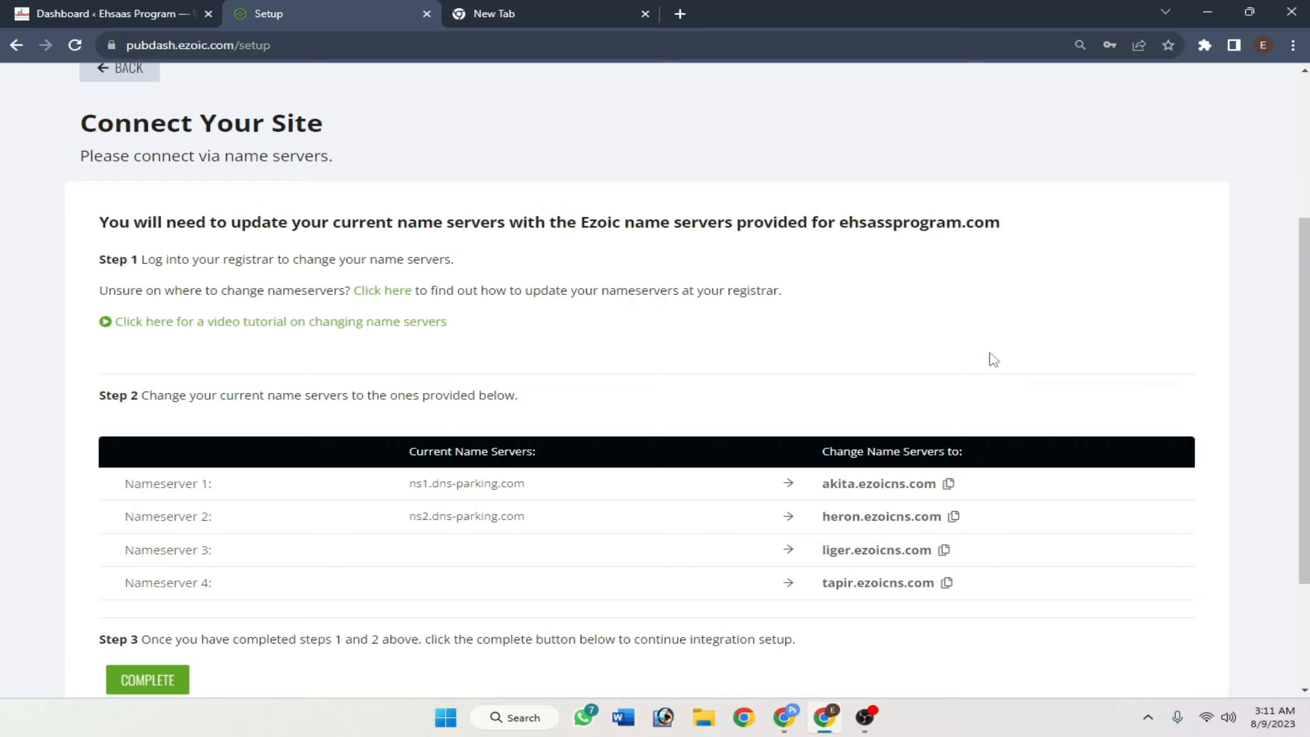
scroll(992, 359, "up", 3)
scroll(894, 415, "down", 2)
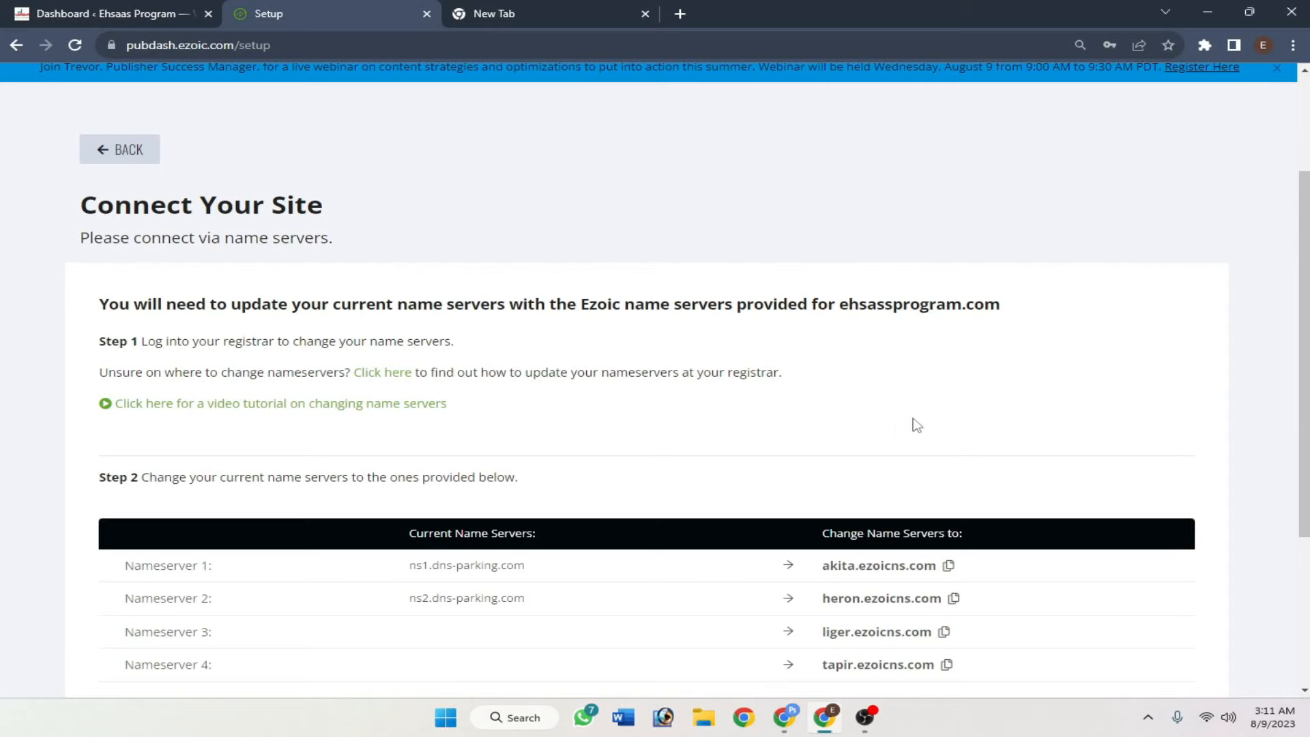
scroll(876, 392, "down", 1)
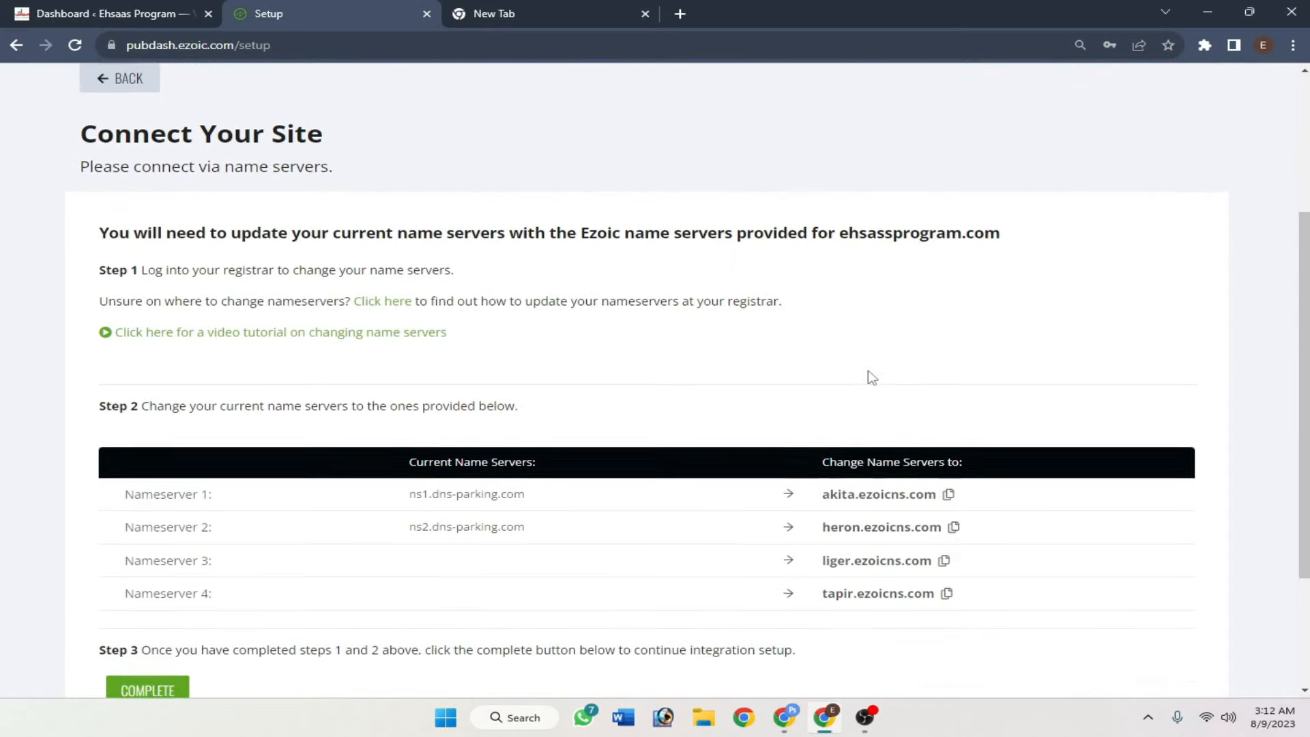
scroll(869, 376, "up", 1)
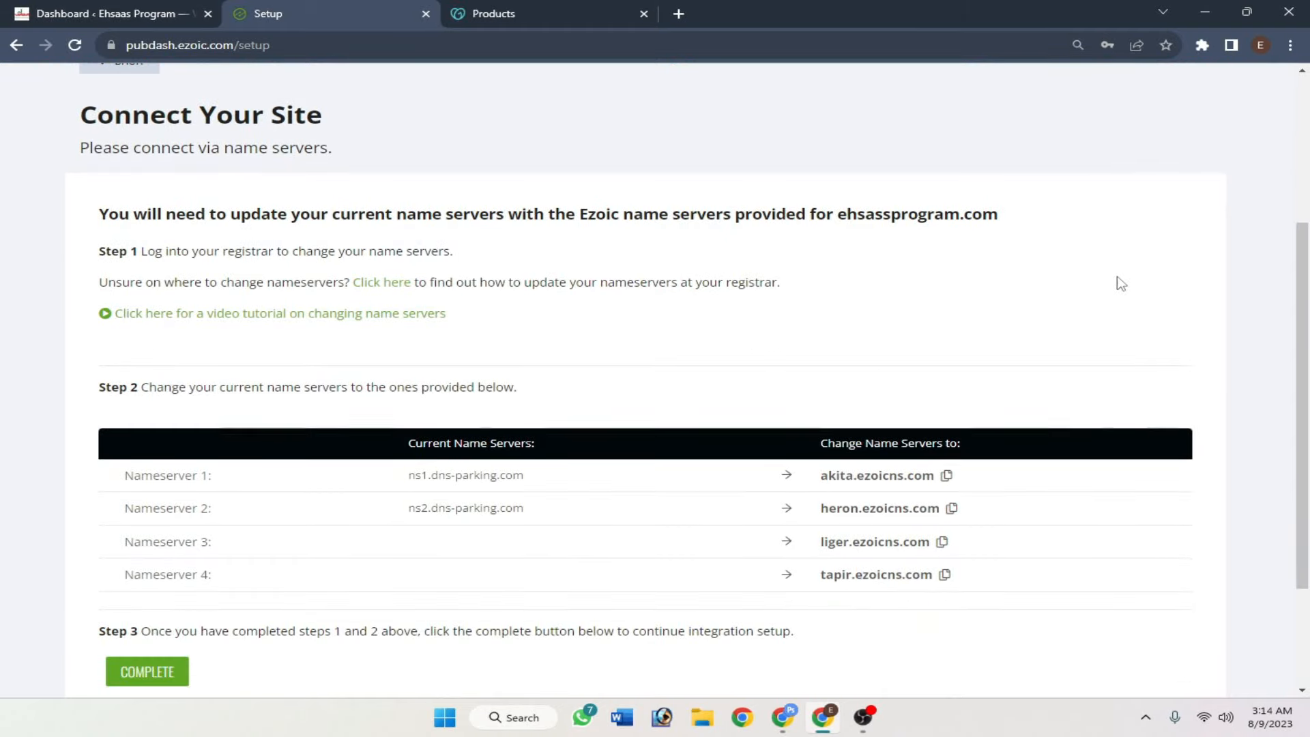
- From the GoDaddy product list, open ehsassprogram.com's Manage Domain page and its DNS nameservers view
left_click(578, 12)
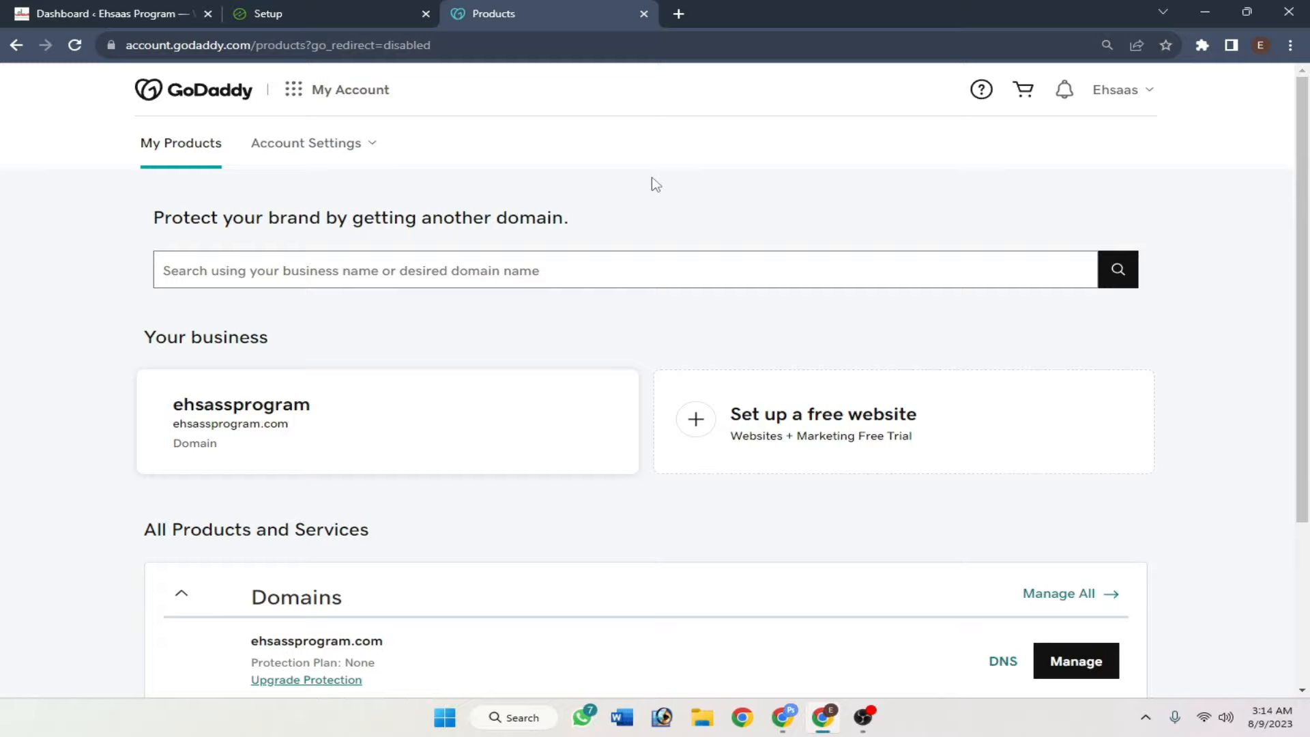
scroll(655, 185, "down", 3)
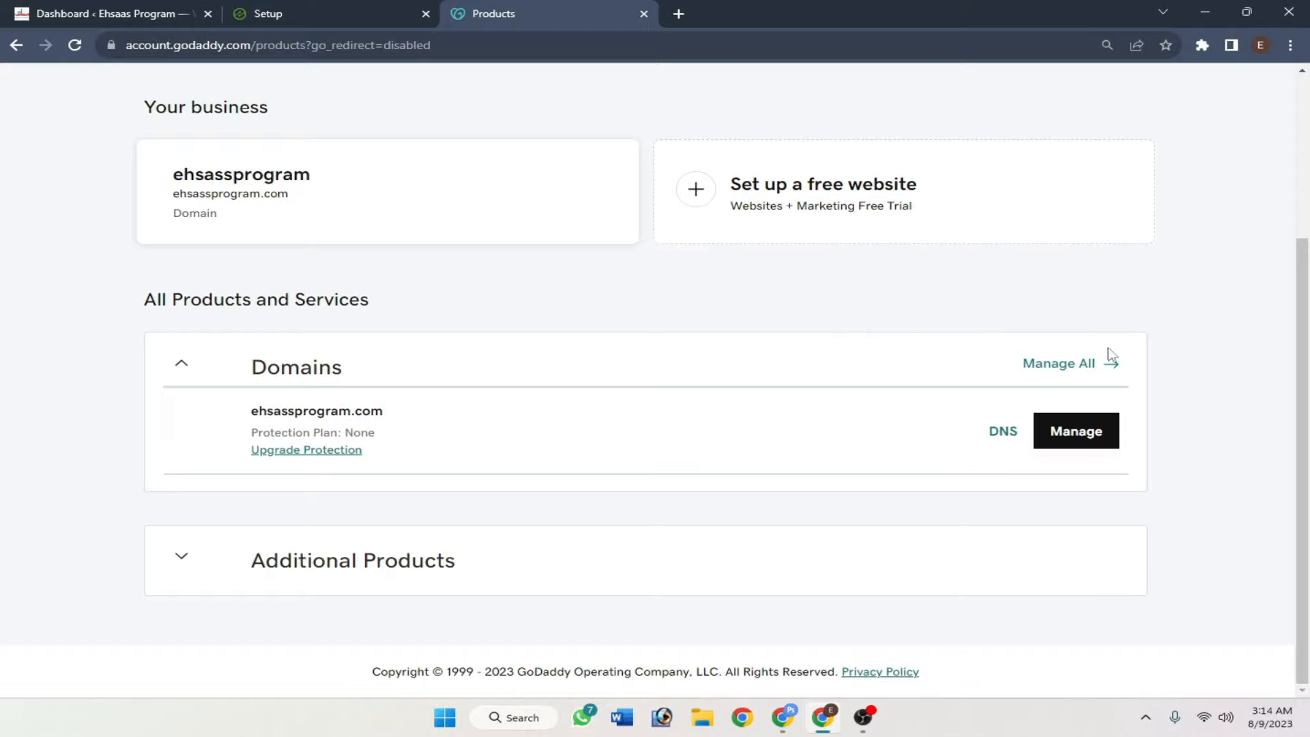
left_click(1081, 444)
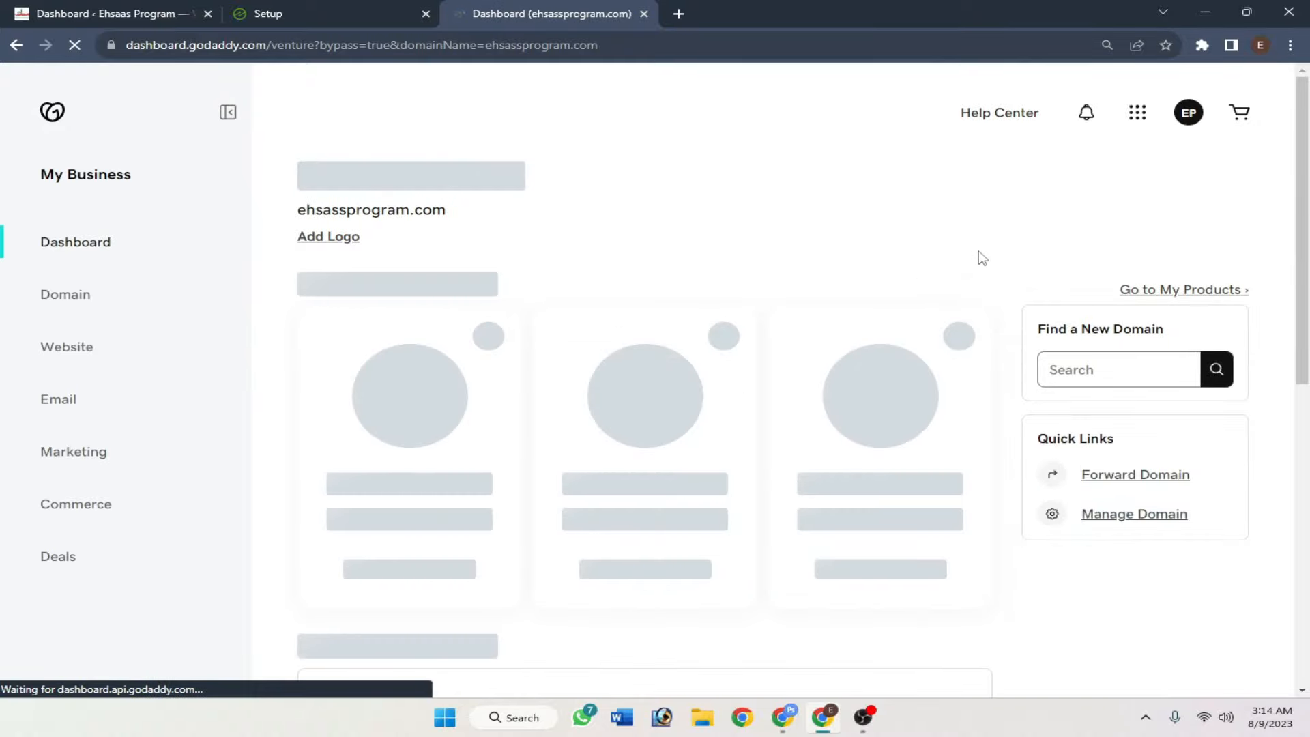
scroll(1115, 456, "down", 1)
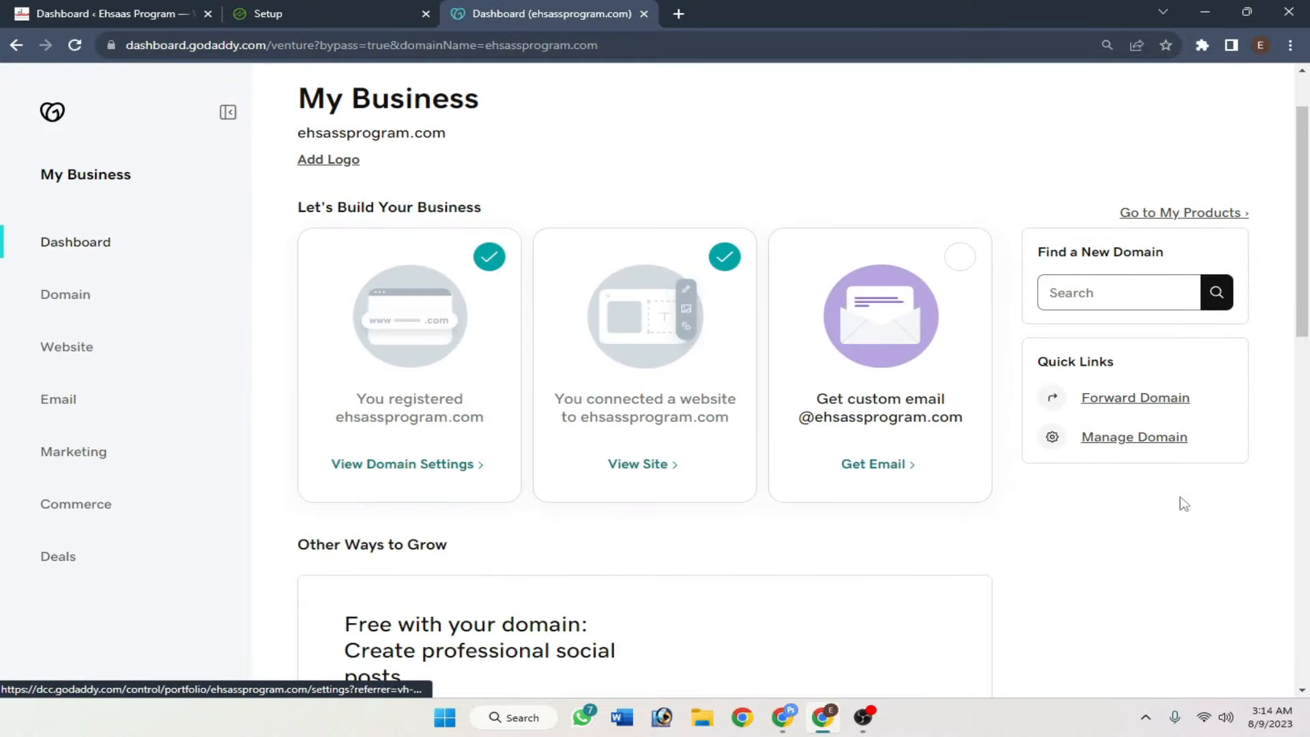
left_click(1157, 451)
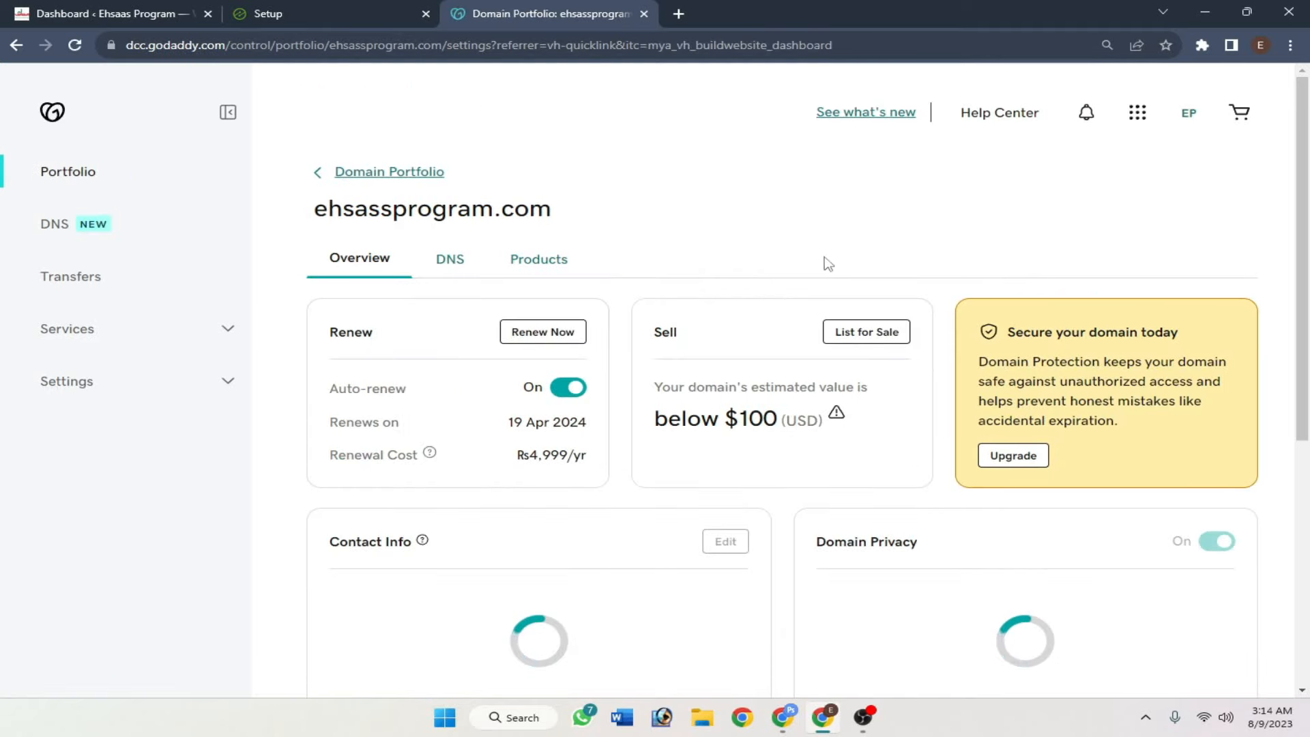
left_click(440, 264)
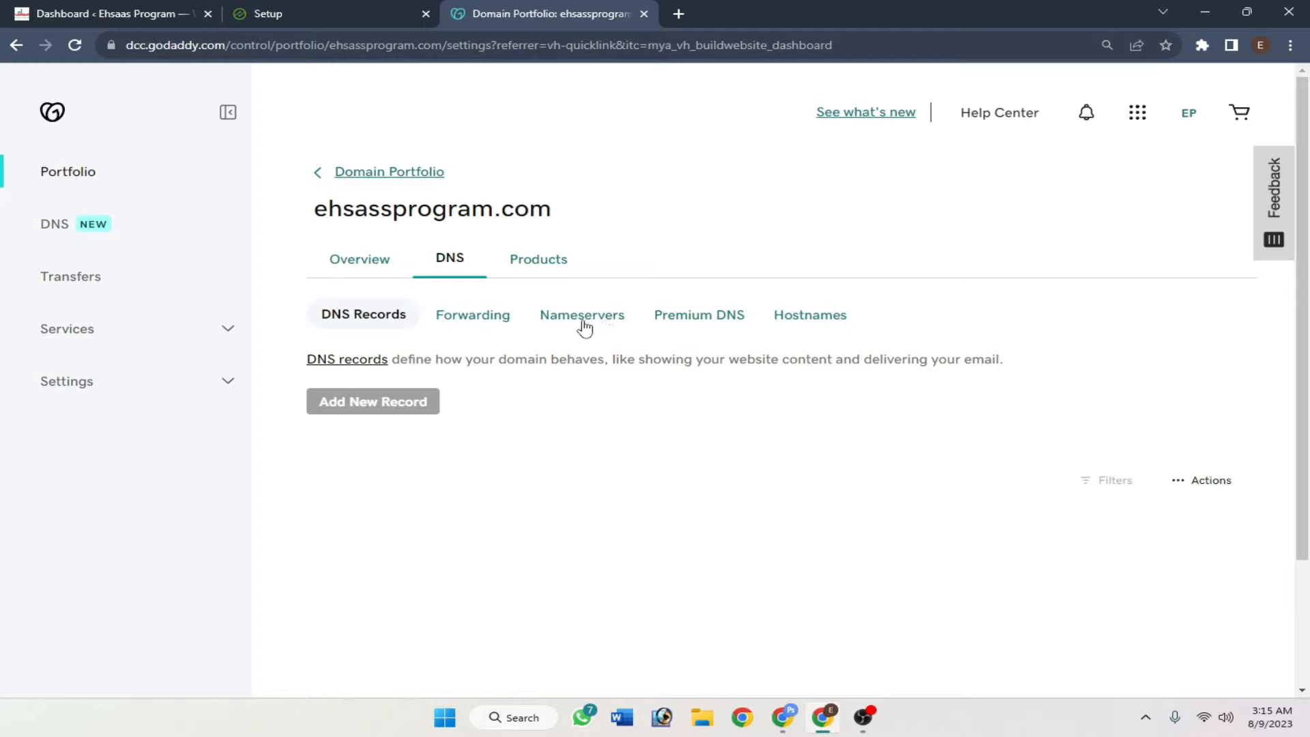
left_click(616, 326)
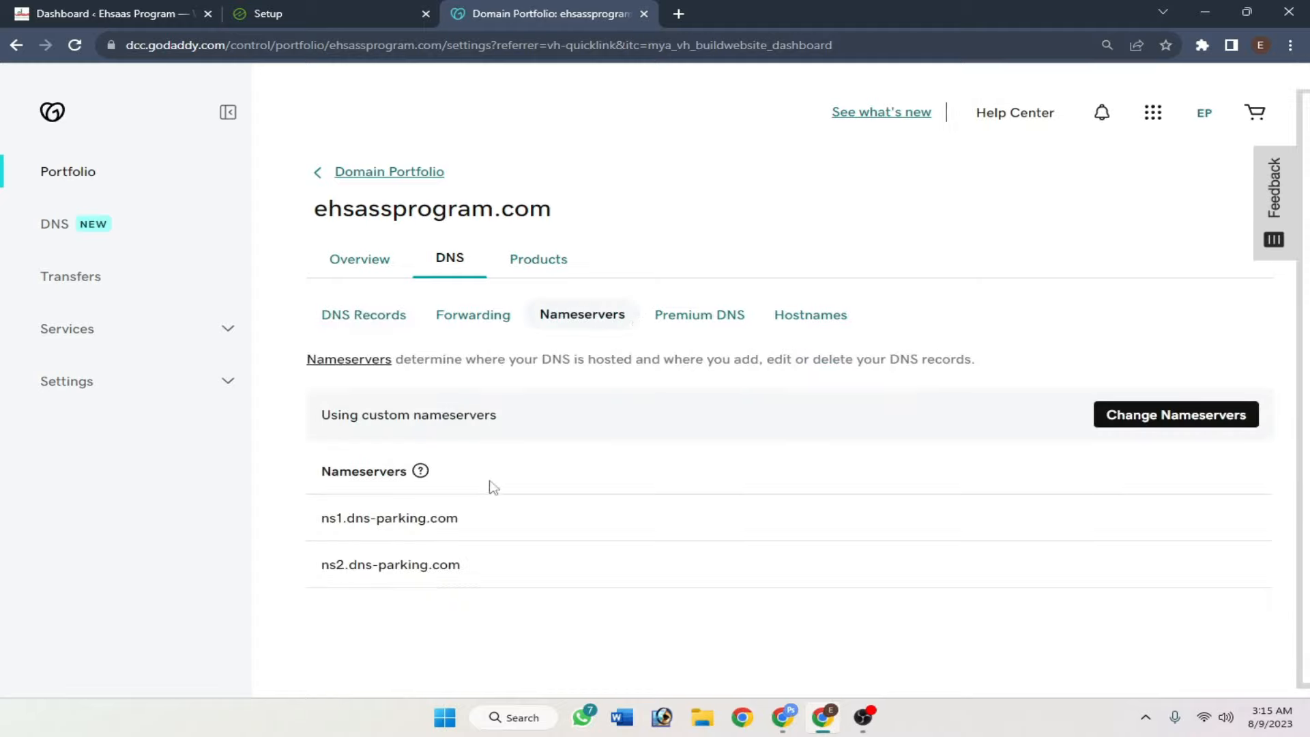
- Open Change Nameservers to edit the current ns1 and ns2.dns-parking.com entries
mouse_move(361, 484)
left_click(1223, 423)
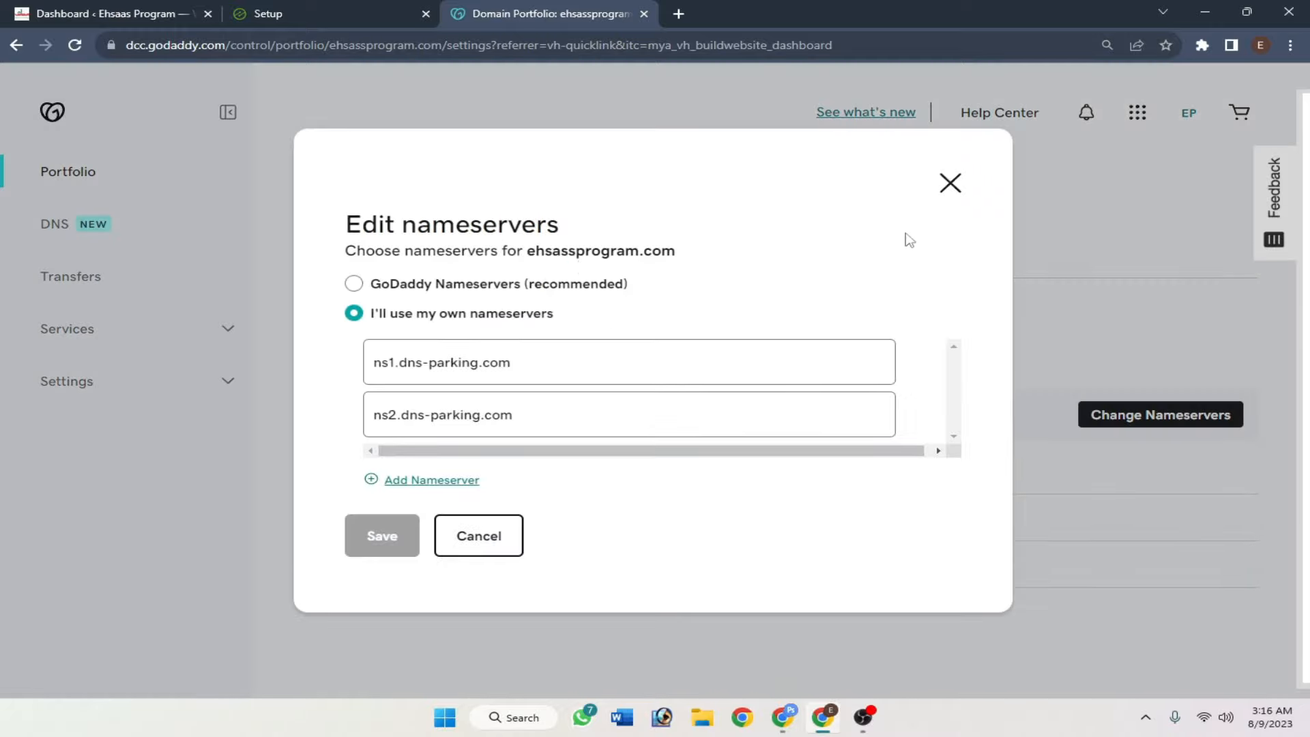
- Close GoDaddy's nameserver editor unchanged and review Ezoic's four required nameservers
left_click(950, 184)
left_click(335, 12)
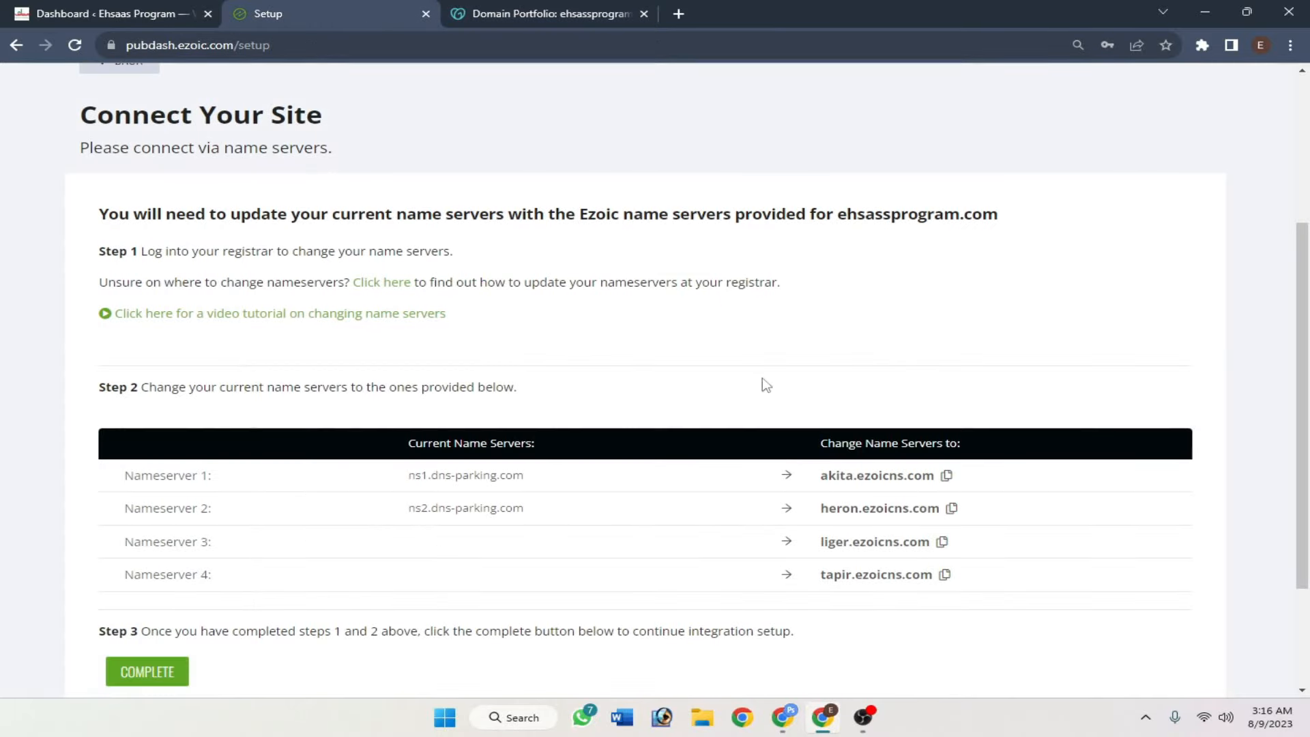
scroll(766, 385, "down", 1)
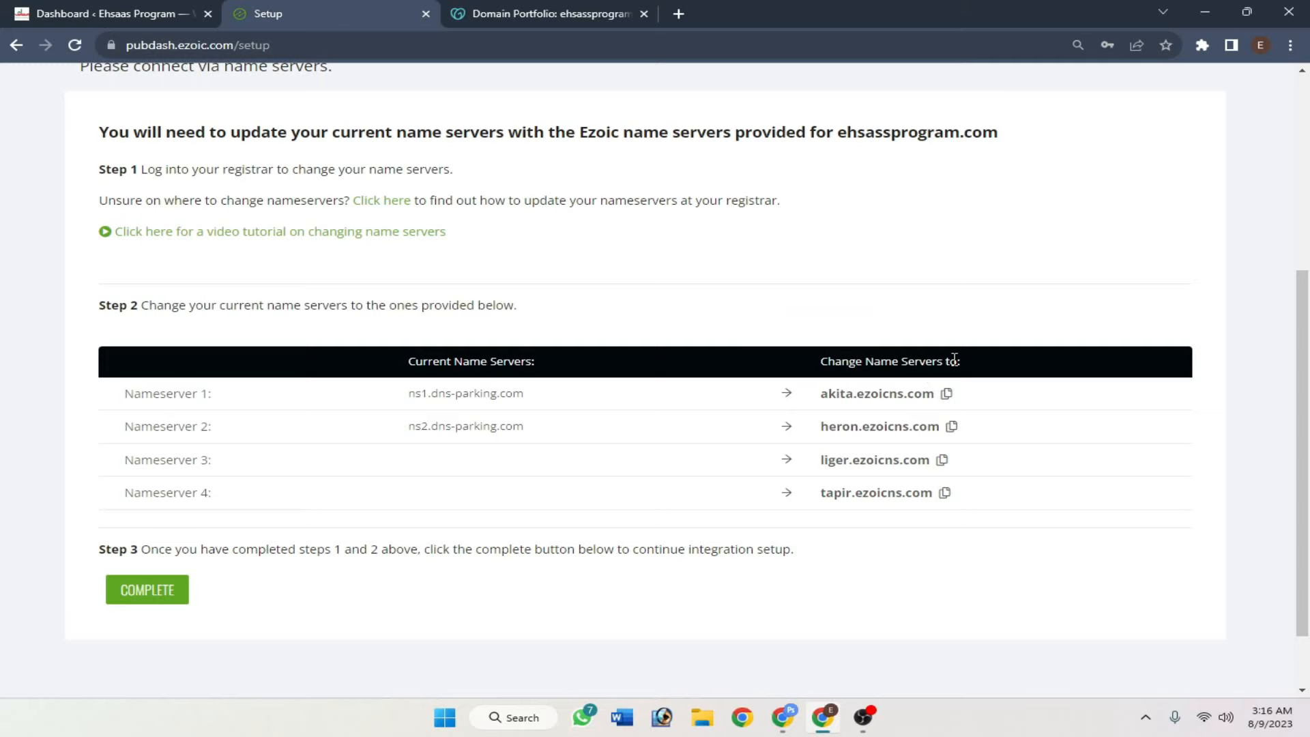
left_click_drag(953, 359, 803, 353)
left_click(804, 353)
scroll(976, 445, "up", 1)
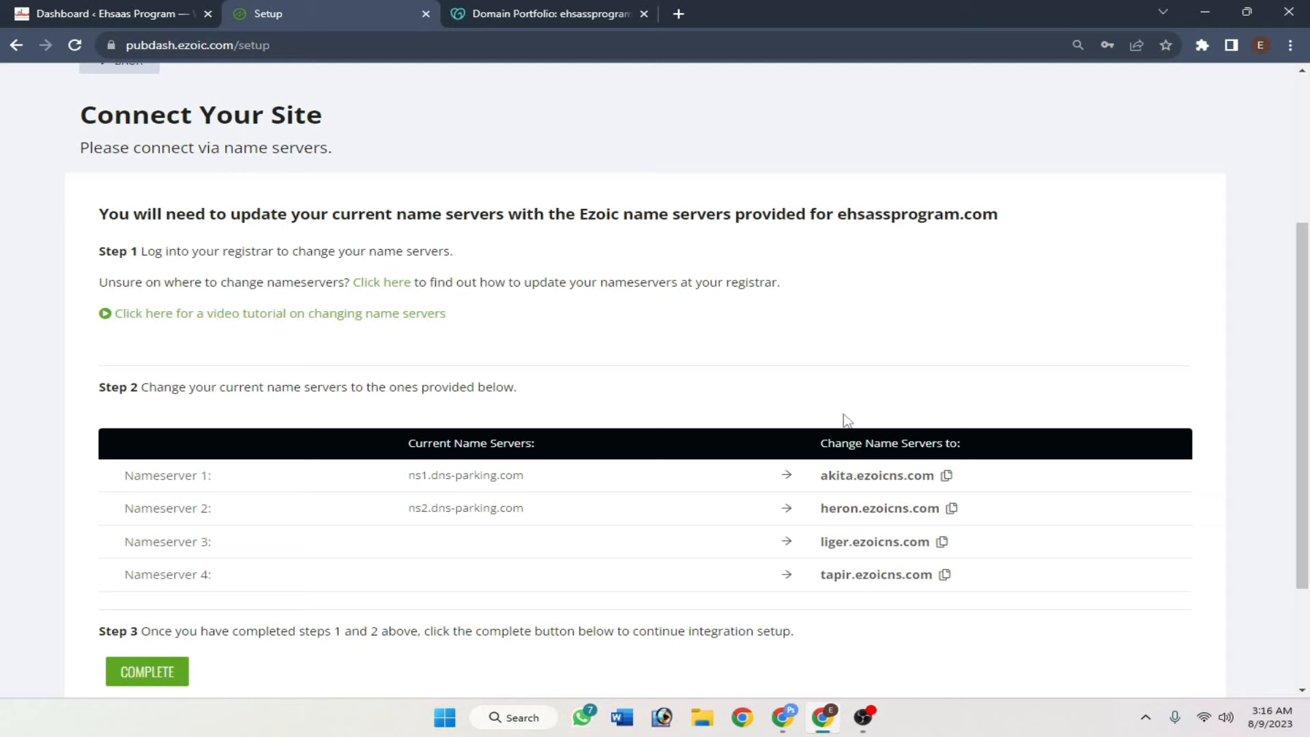
- Compare GoDaddy's current dns-parking.com nameservers against Ezoic's required ones, then open a new browser tab
left_click(553, 10)
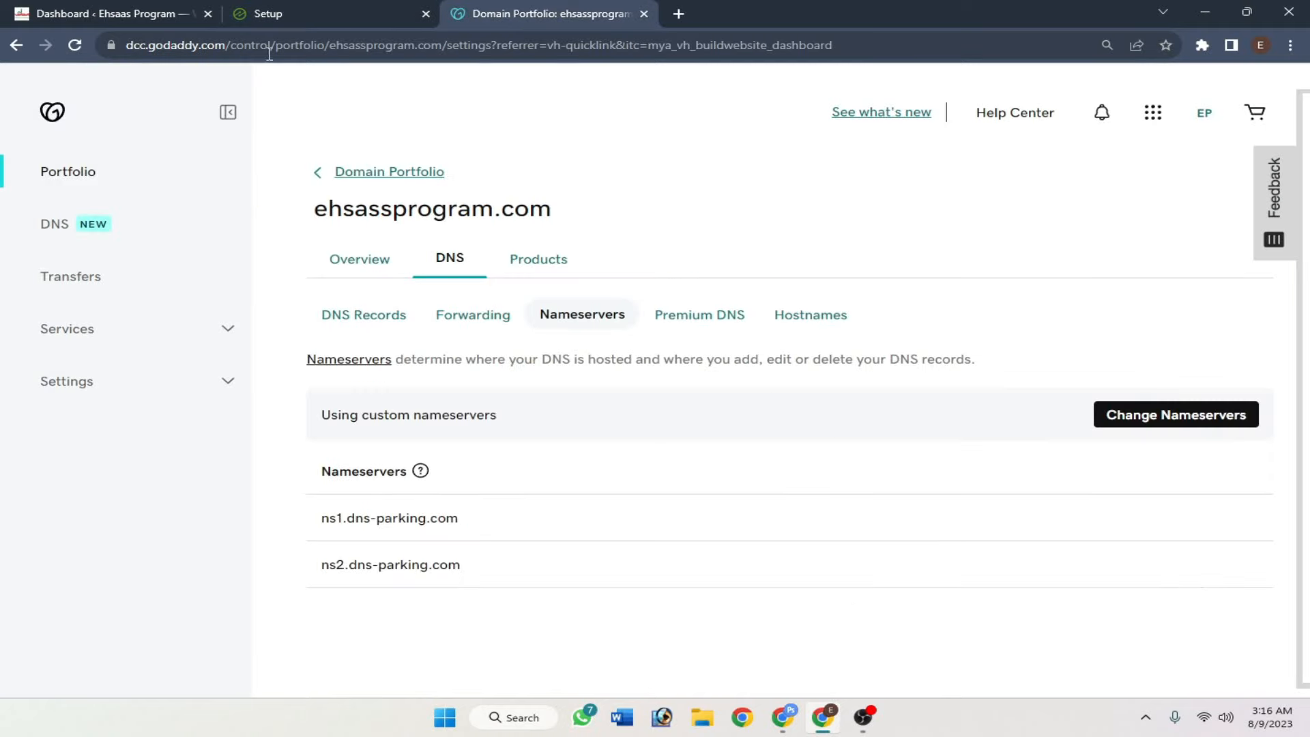
left_click(269, 14)
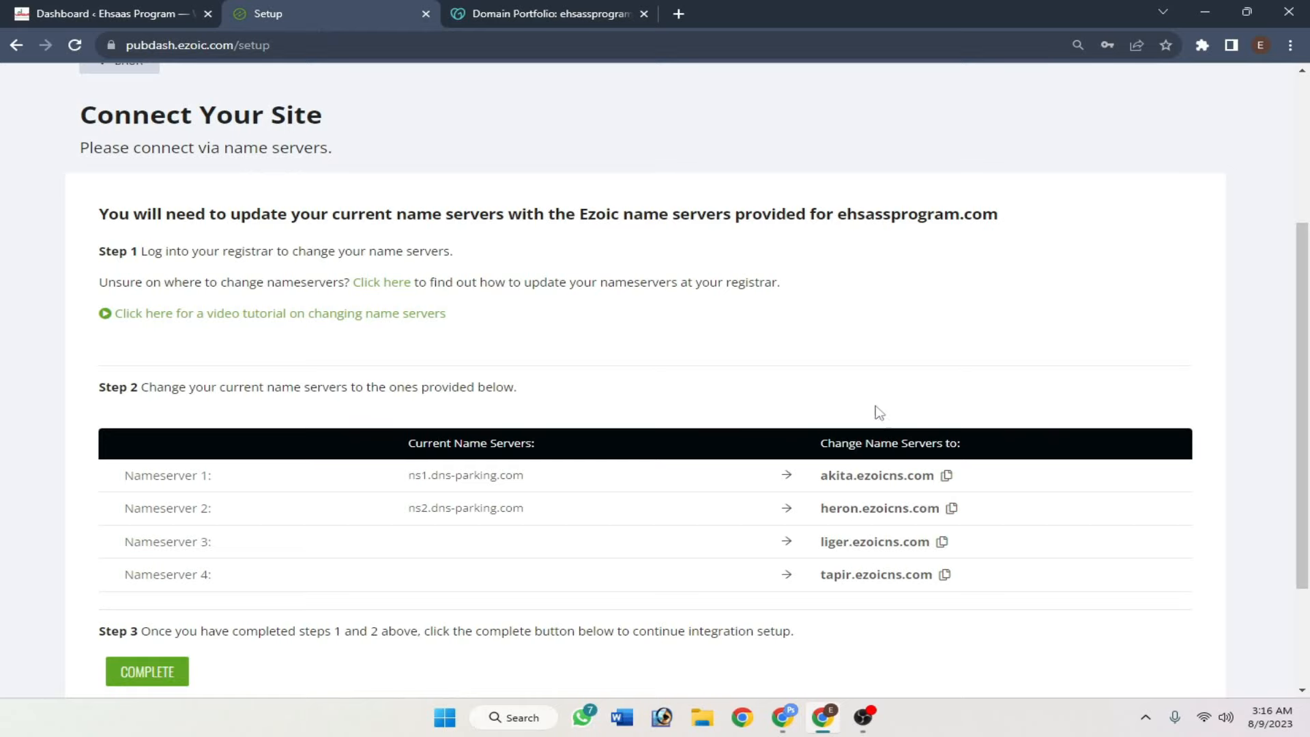
left_click(614, 13)
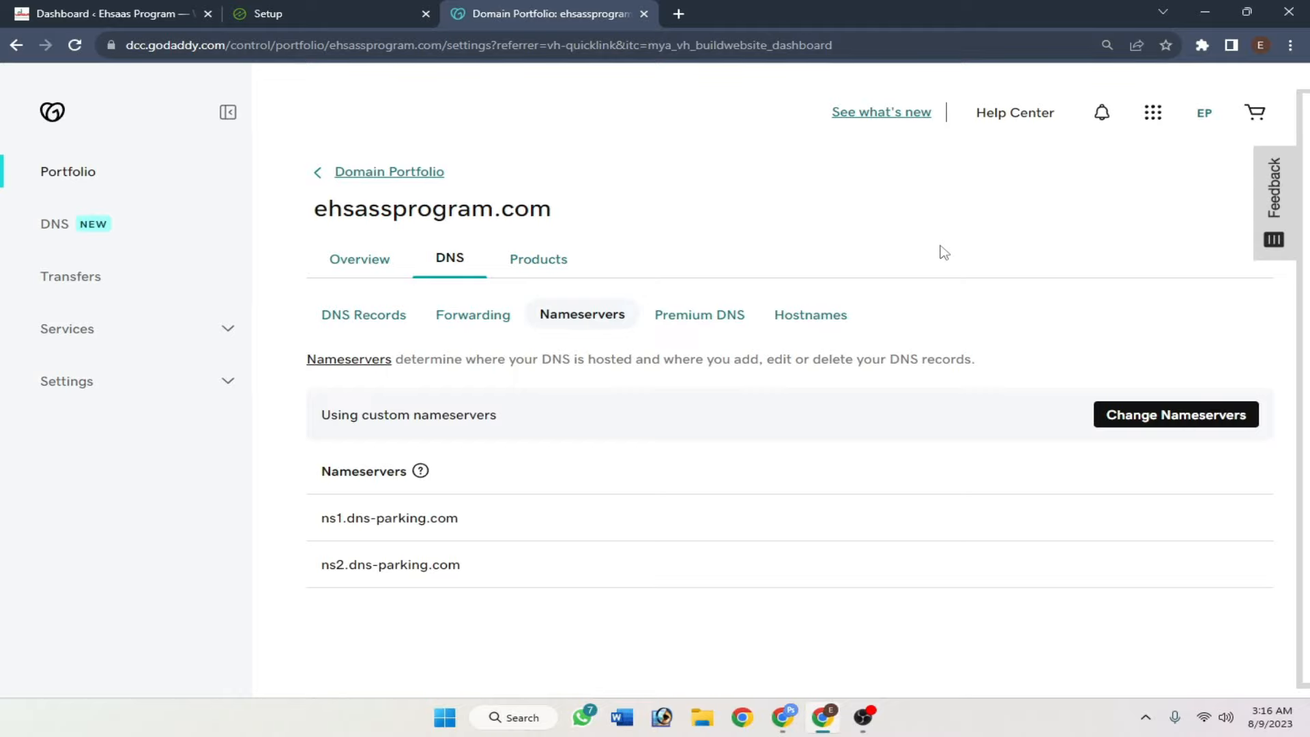
left_click(386, 9)
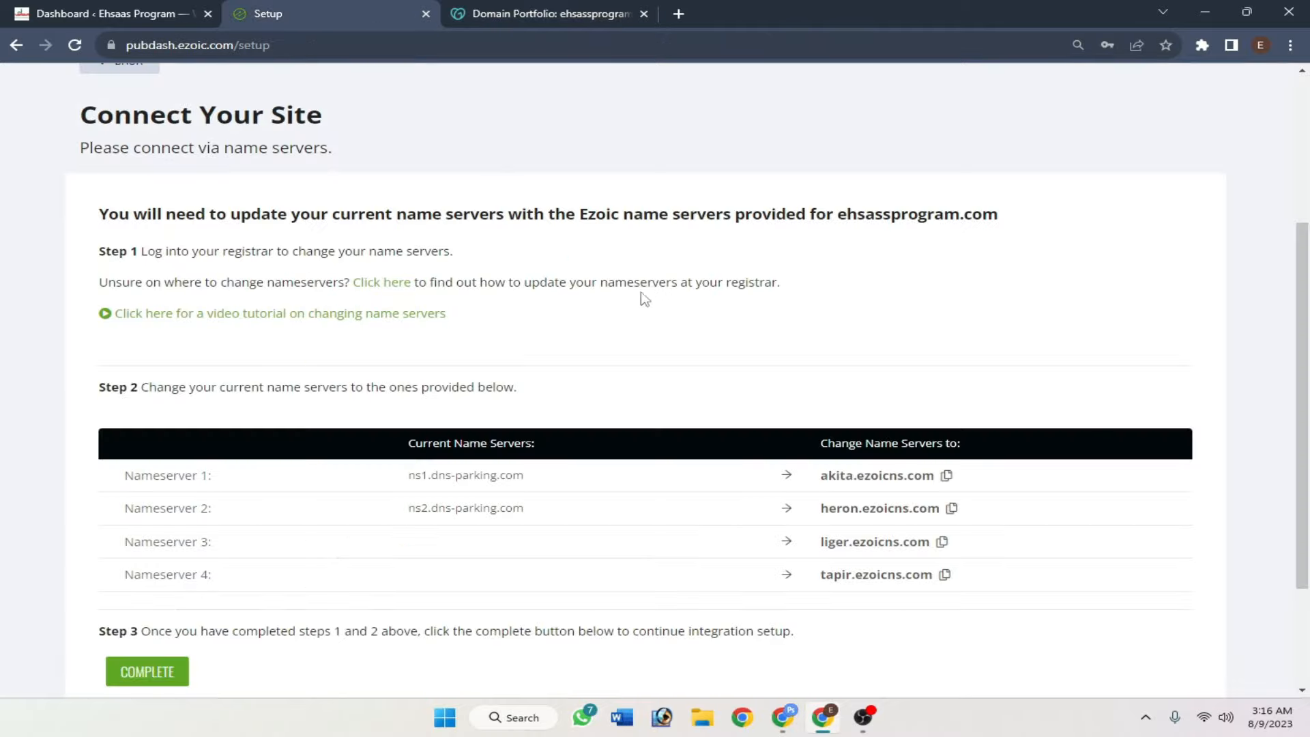
left_click(520, 12)
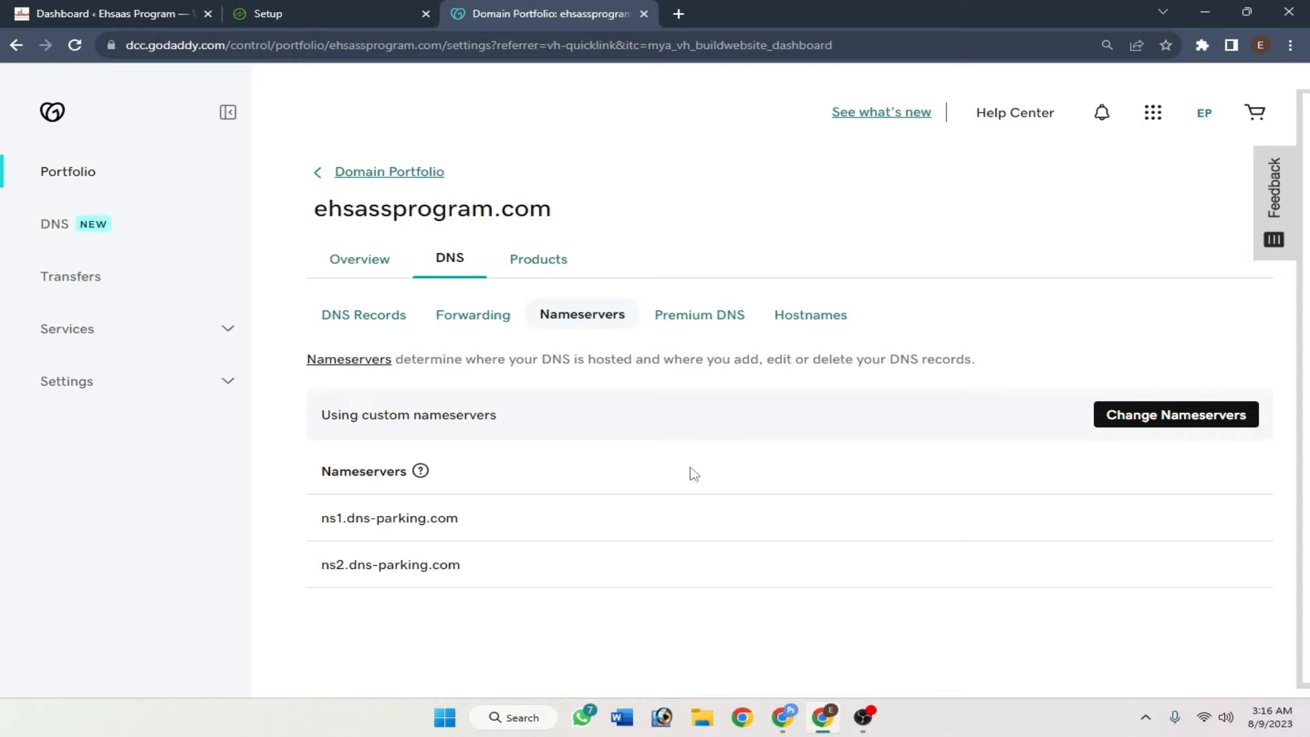
key("ctrl+t")
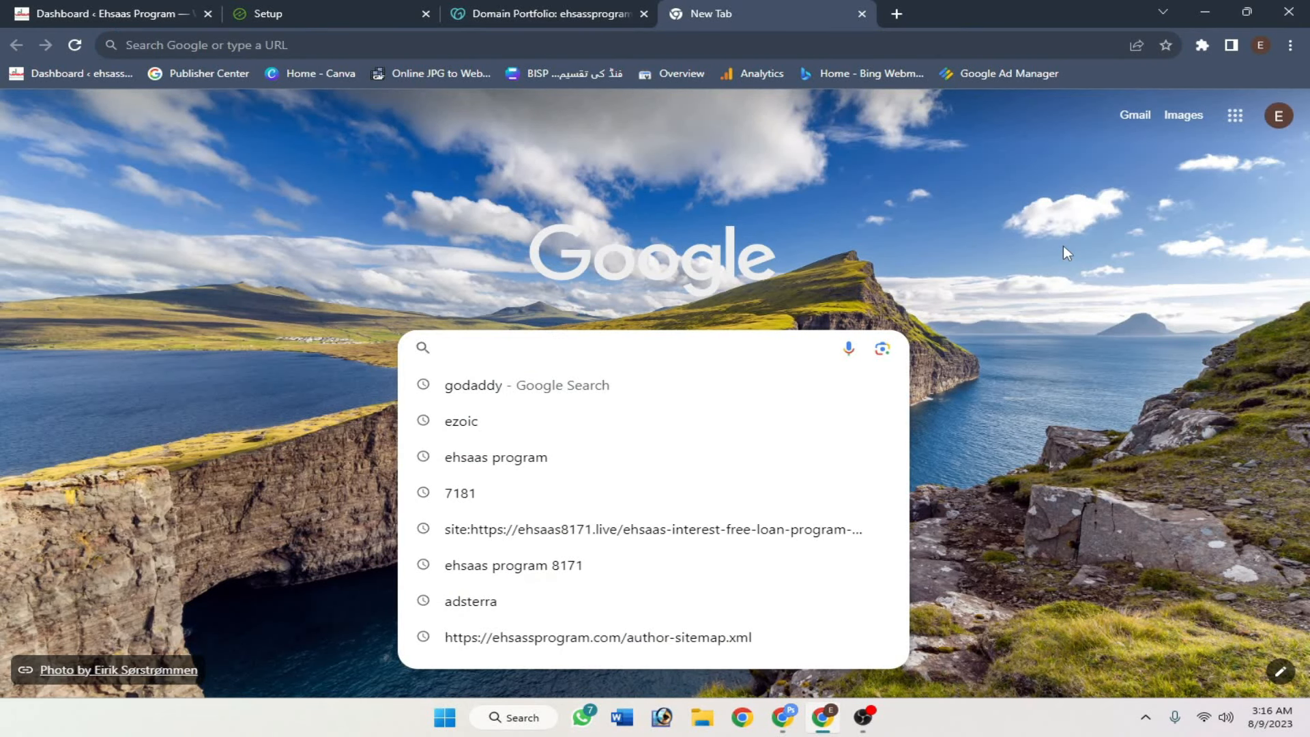
- Search Google for cloudflare and go to cloudflare.com's Sign Up page
type("cloudflare")
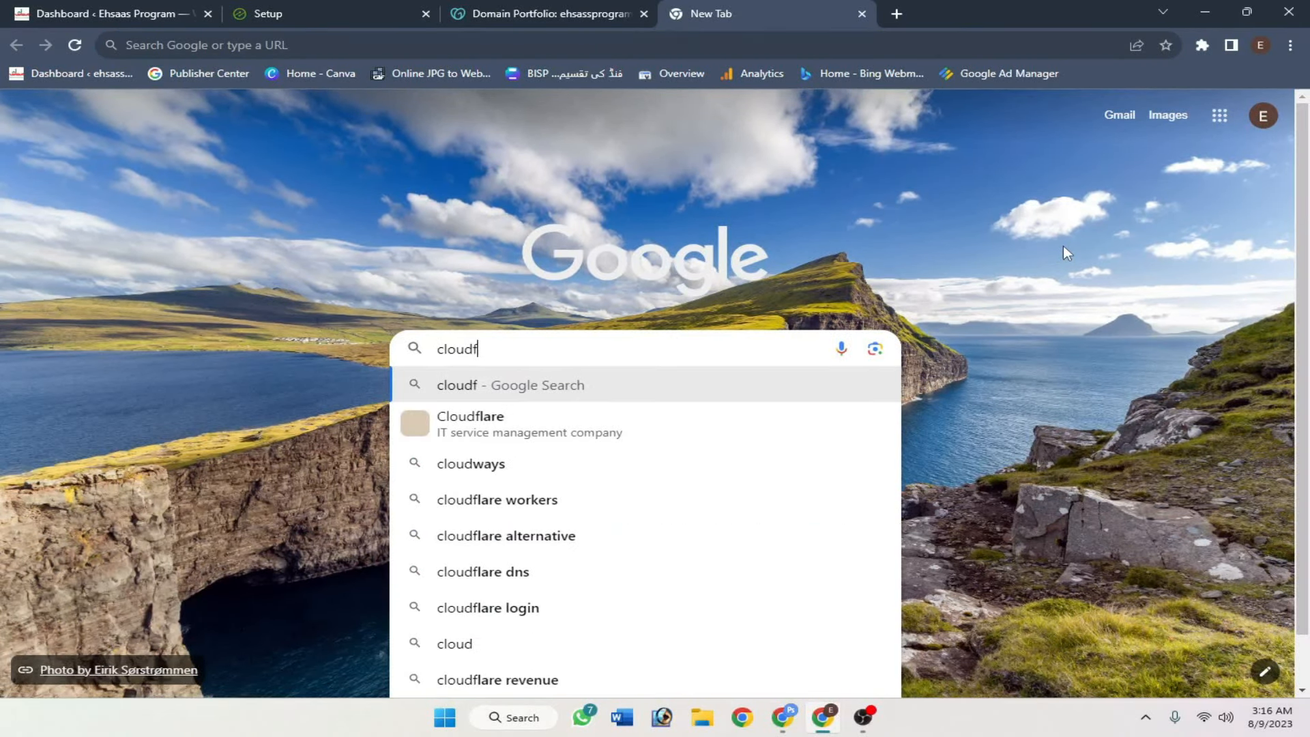
key("Return")
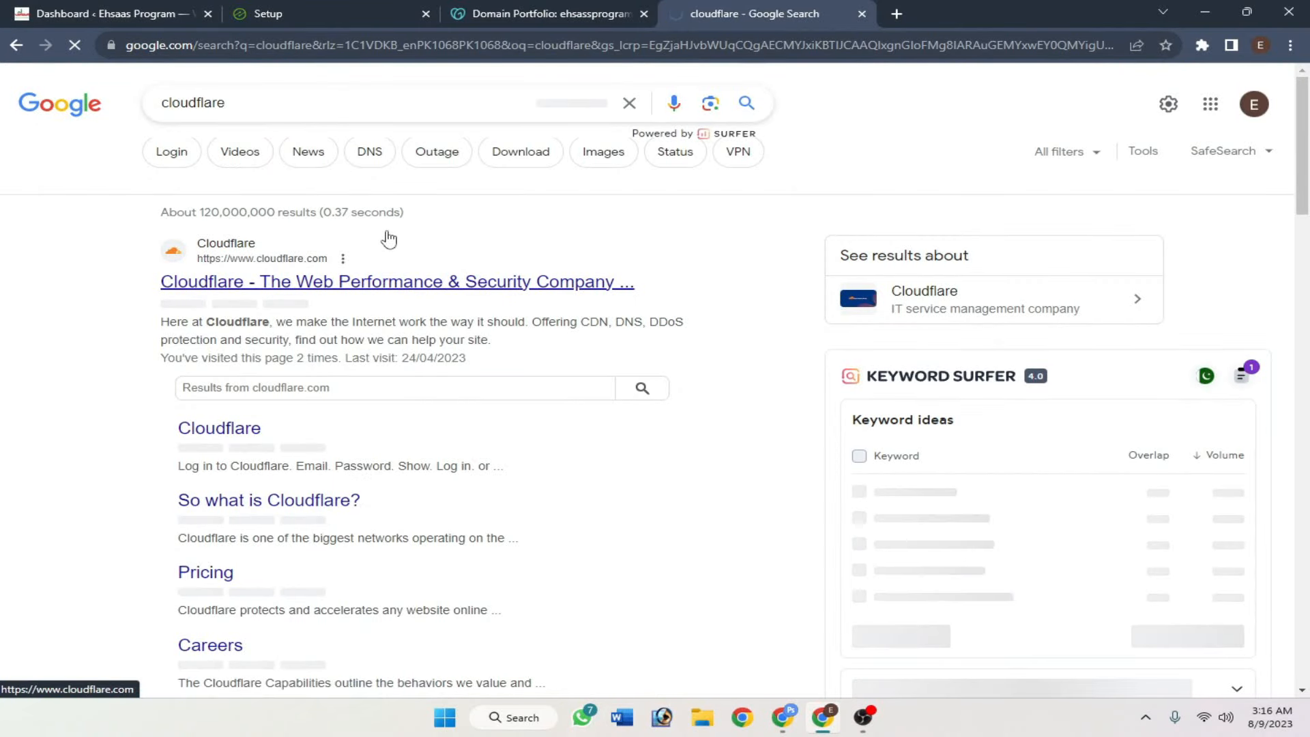
left_click(447, 280)
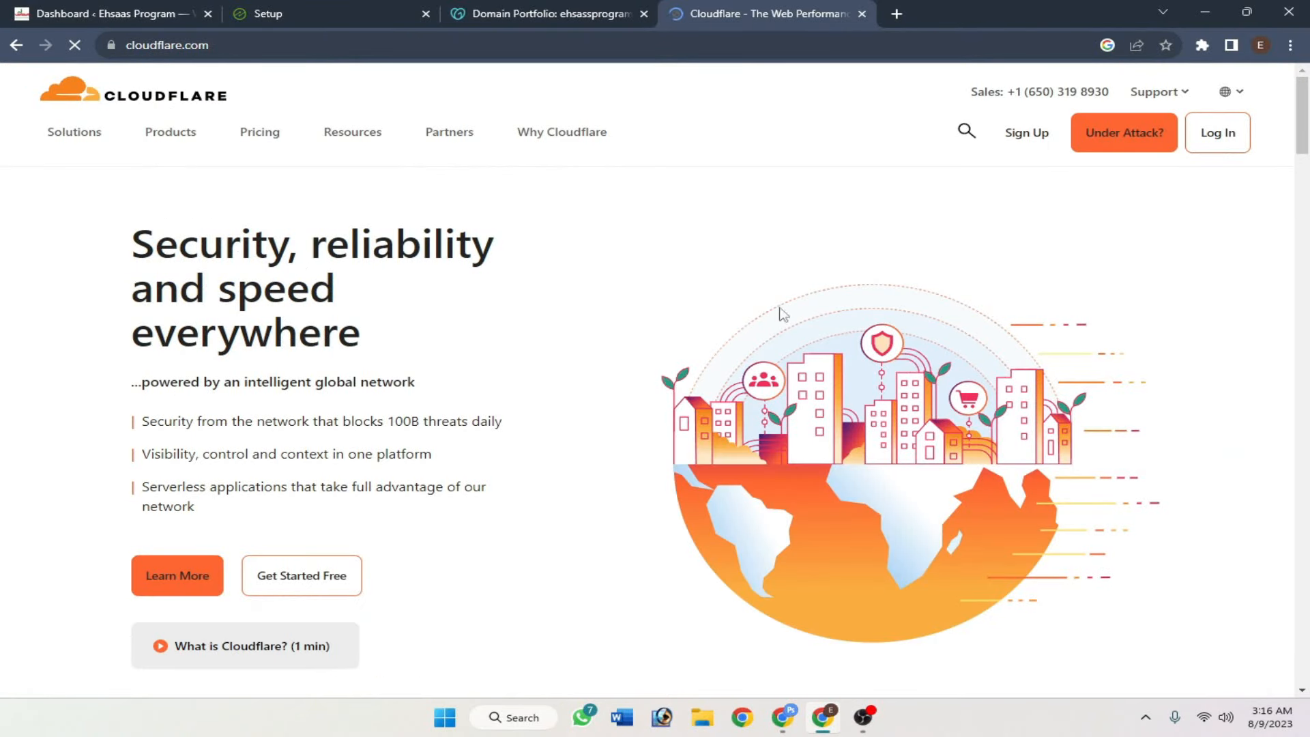
left_click(1027, 141)
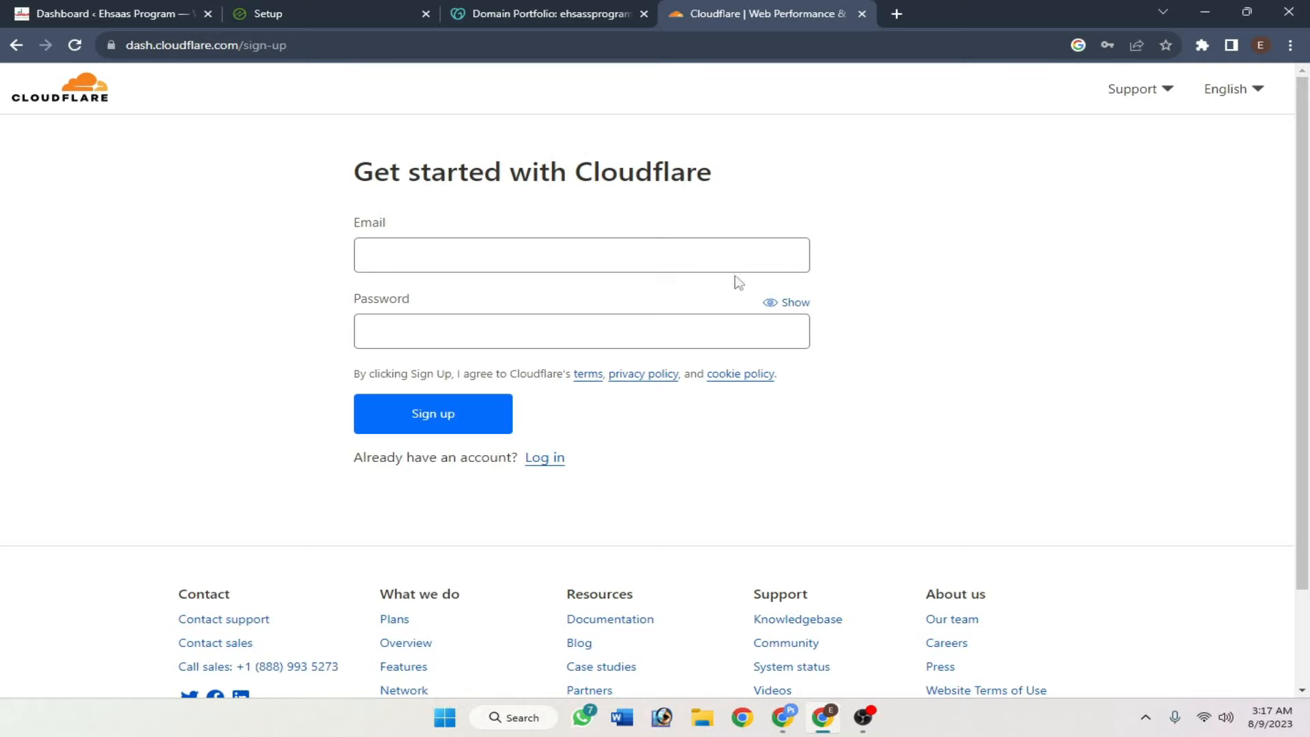
- Sign up for a Cloudflare account using Chrome's saved e-mail and password
left_click(541, 260)
left_click(580, 301)
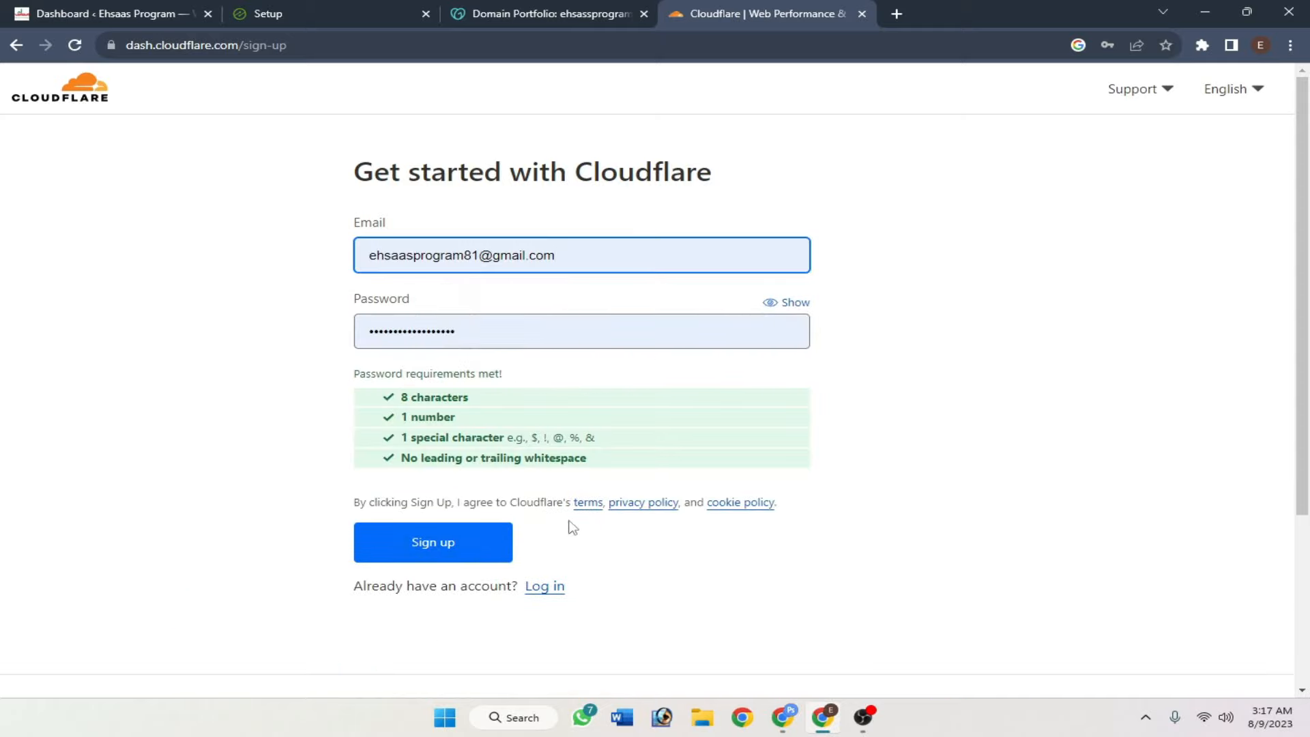
left_click(428, 543)
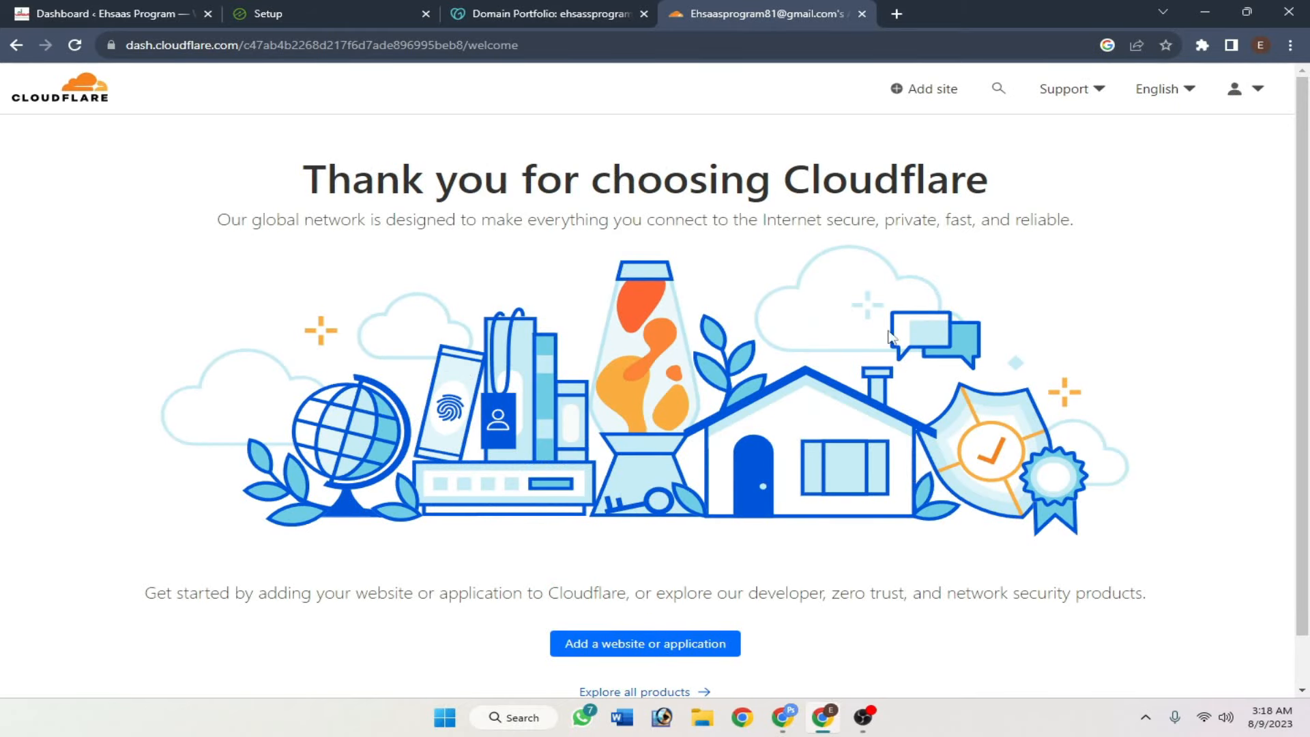
scroll(630, 237, "down", 2)
scroll(775, 386, "up", 2)
- Add ehsassprogram.com as a site in Cloudflare and continue to plan selection
left_click(638, 642)
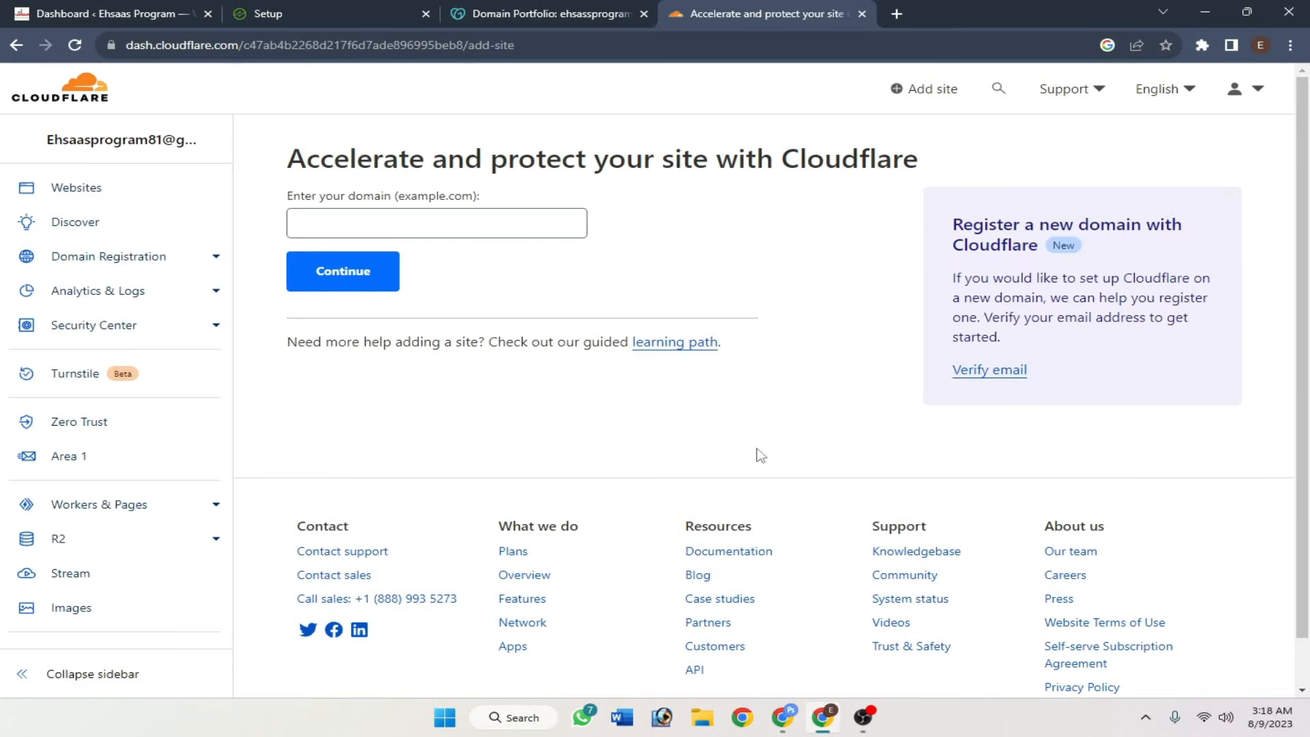
left_click(416, 221)
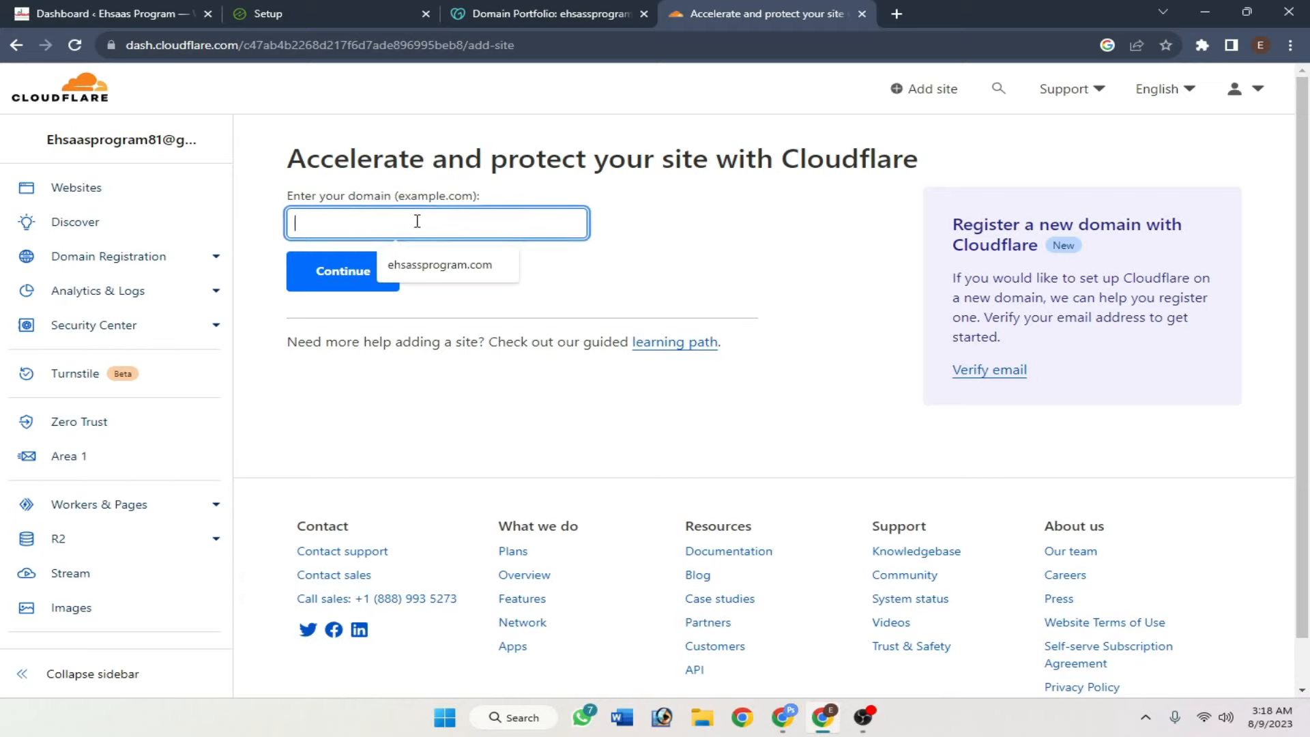
left_click(444, 264)
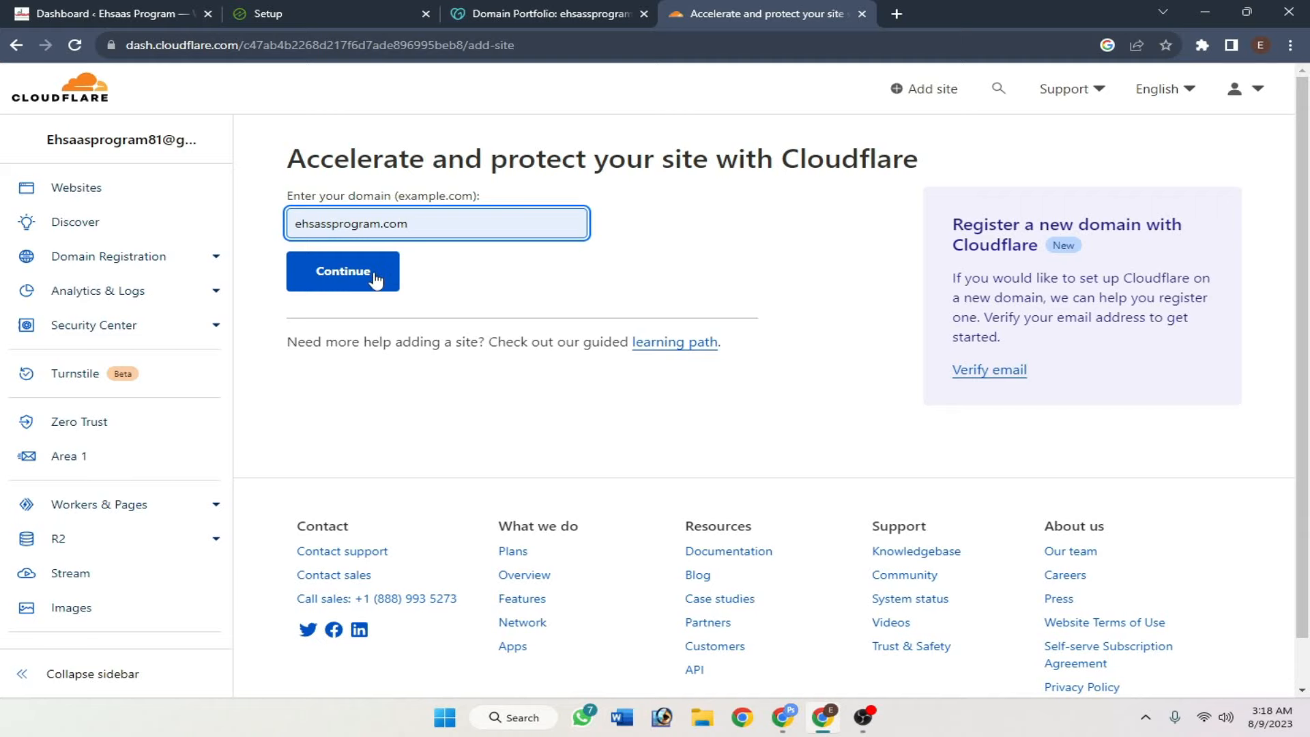
left_click(399, 273)
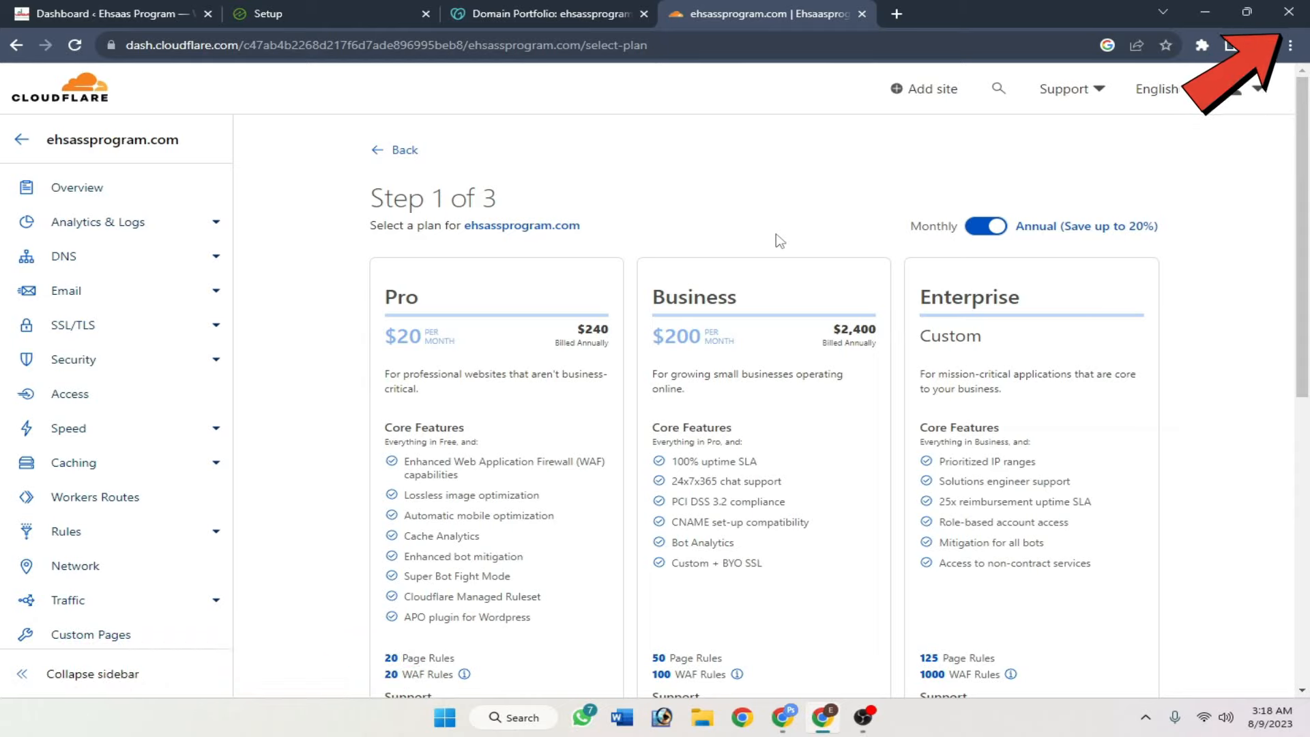
- Select Cloudflare's Free plan for ehsassprogram.com
scroll(780, 239, "down", 8)
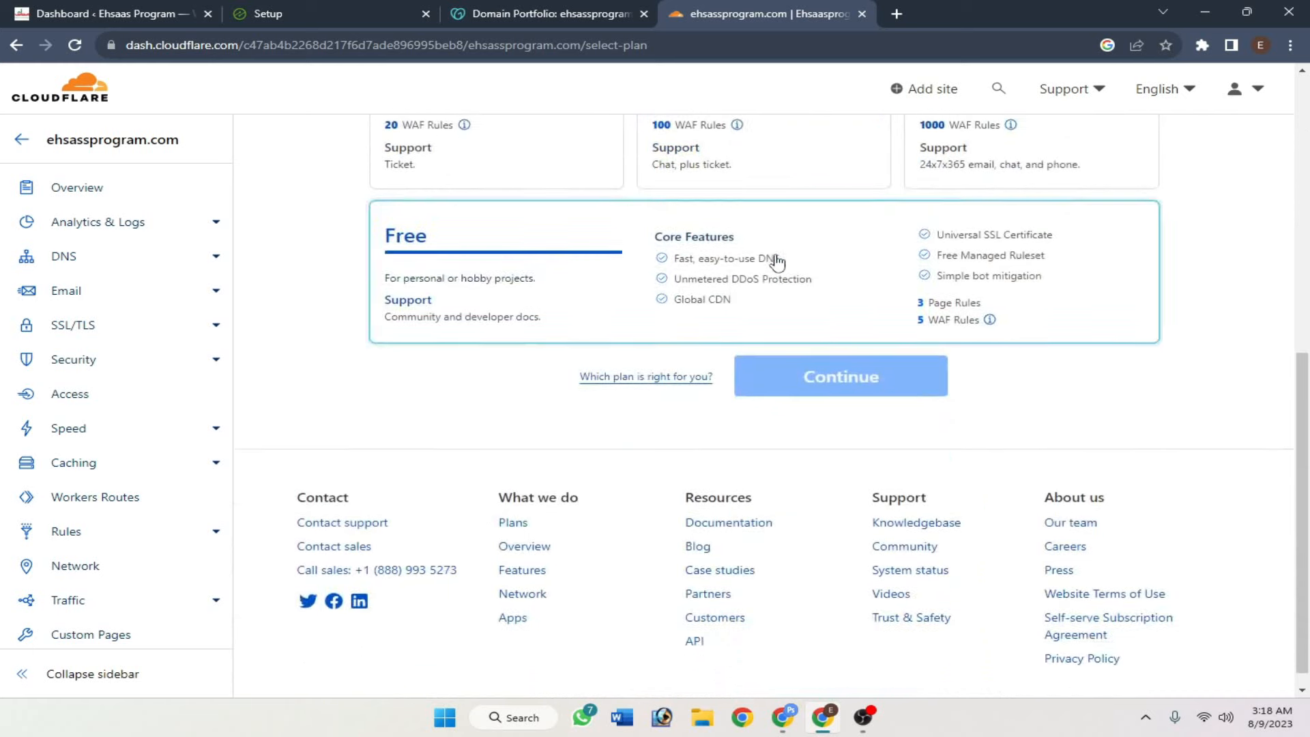
scroll(769, 272, "up", 2)
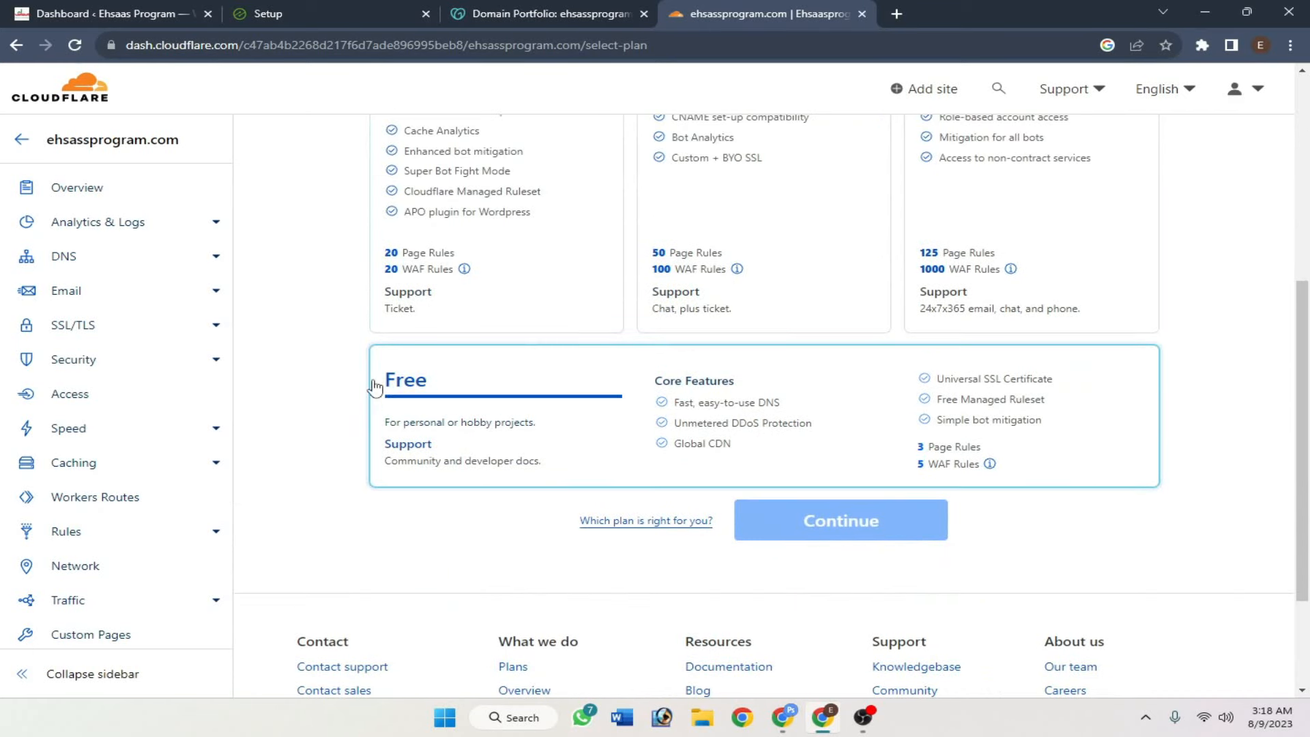
left_click(512, 382)
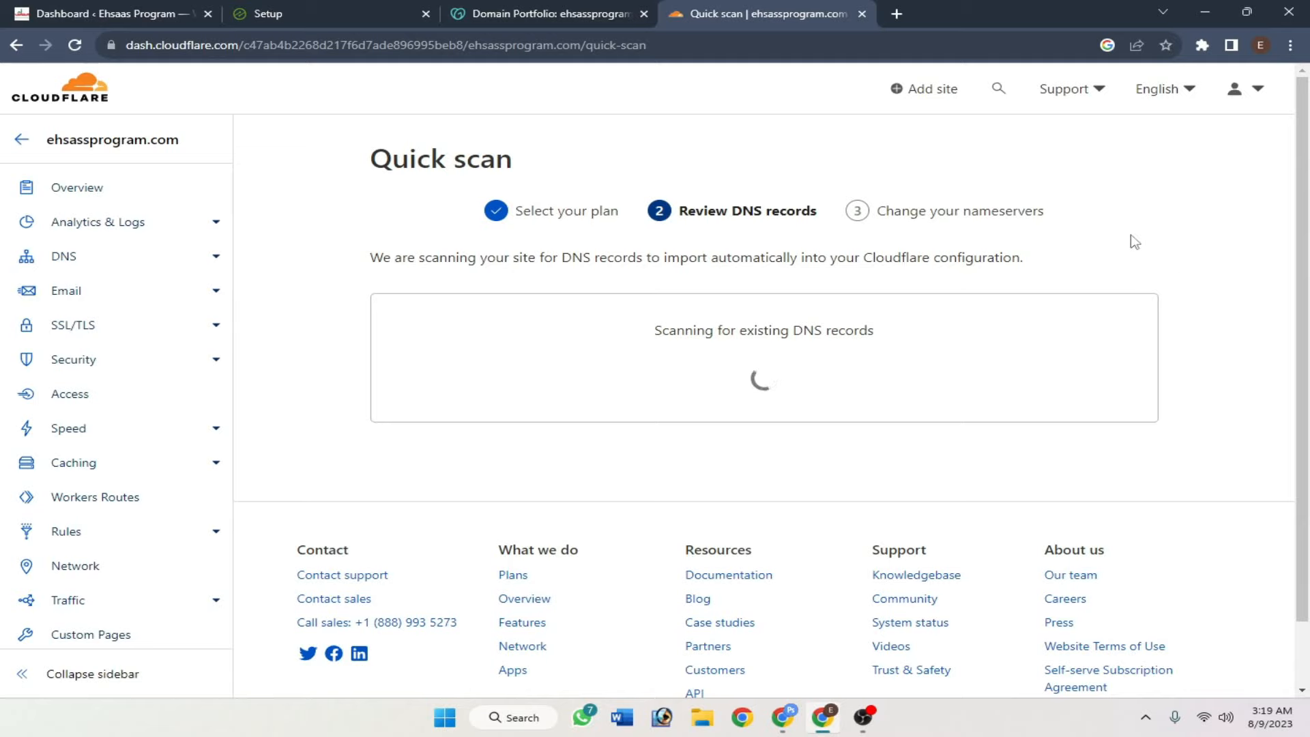
- Review the imported DNS records table and accept it
scroll(1132, 245, "down", 6)
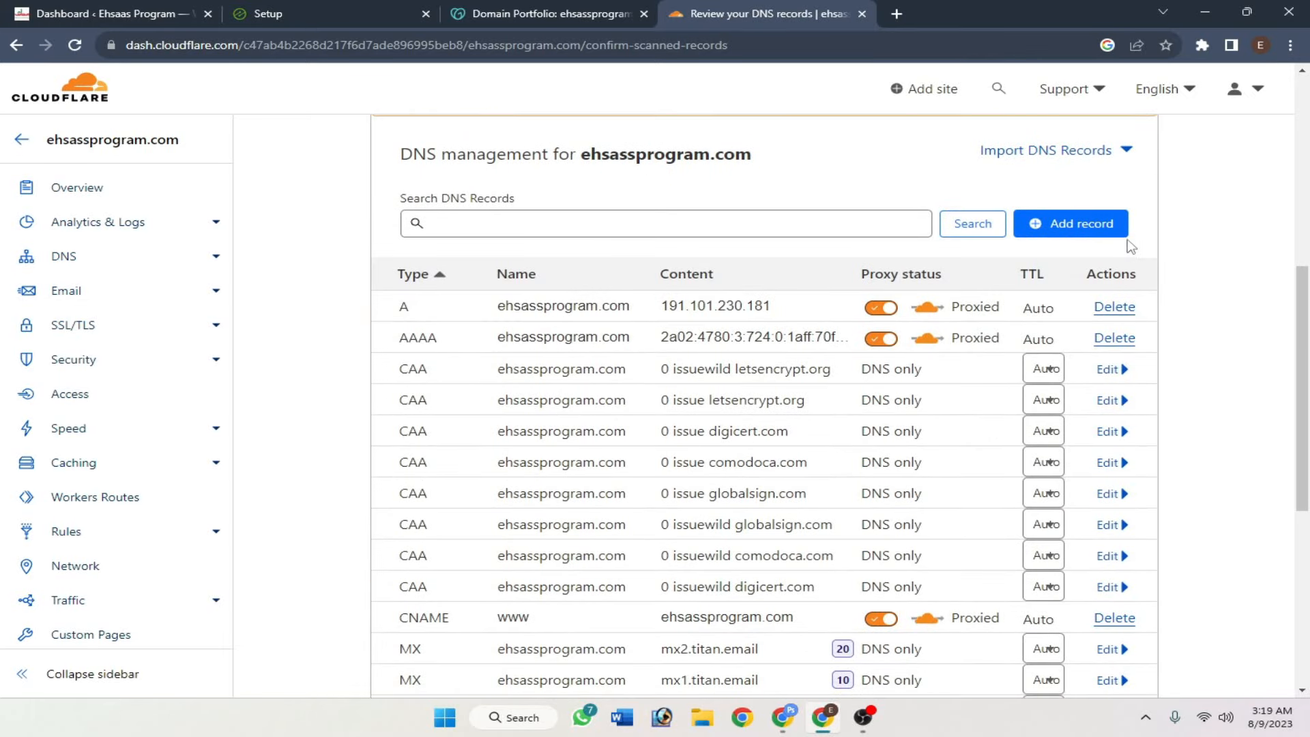
scroll(774, 219, "down", 2)
scroll(1269, 491, "up", 2)
scroll(1263, 453, "down", 2)
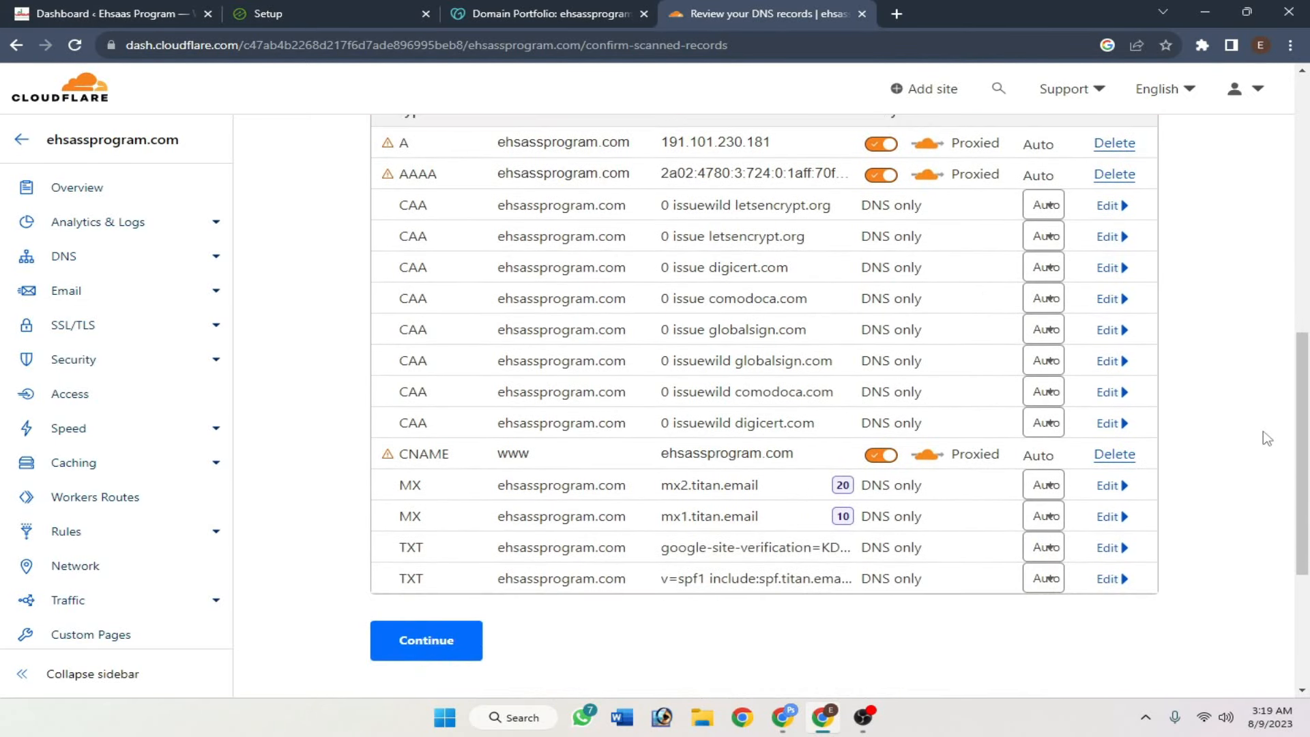
left_click(450, 650)
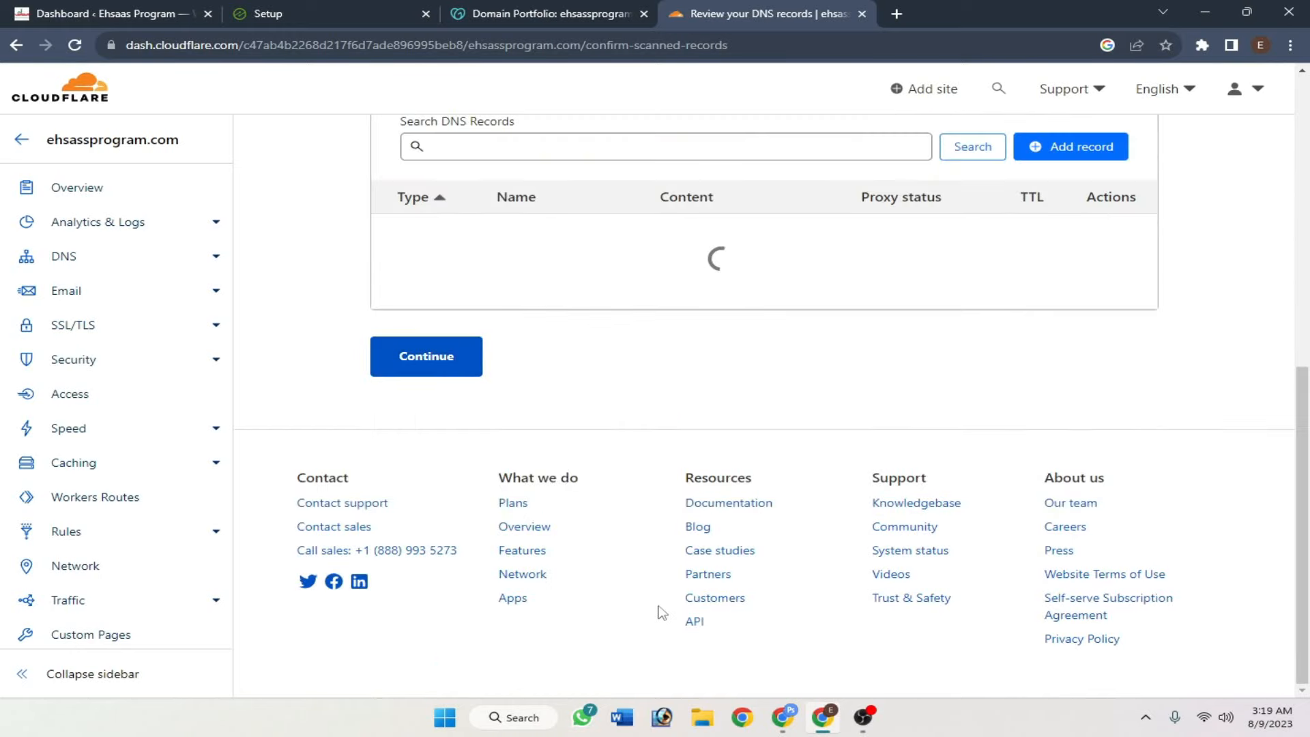
- Review the dns-parking.com nameservers to remove and the evan and maxine.ns.cloudflare.com replacements
scroll(969, 491, "down", 3)
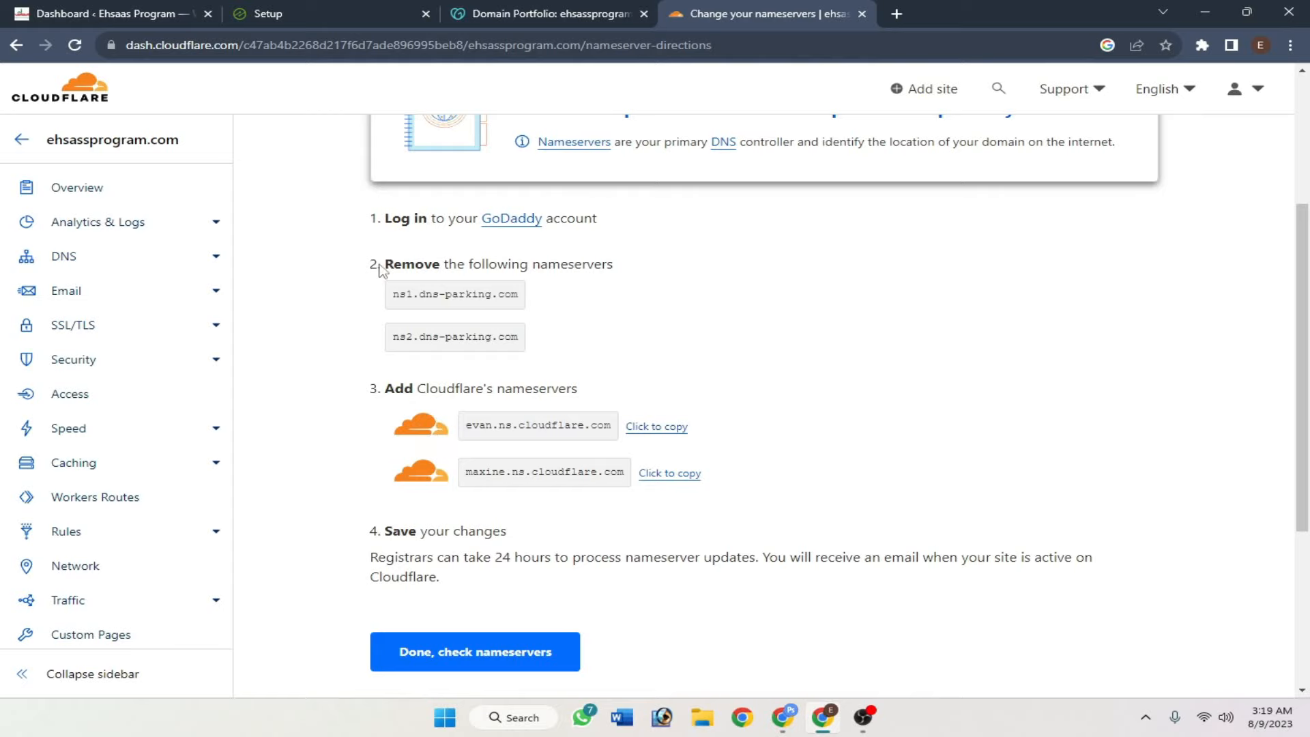
left_click_drag(380, 270, 600, 283)
left_click(629, 270)
left_click_drag(385, 265, 649, 283)
left_click(647, 276)
left_click(649, 284)
- Open GoDaddy's Change Nameservers form showing ns1 and ns2.dns-parking.com
left_click(565, 7)
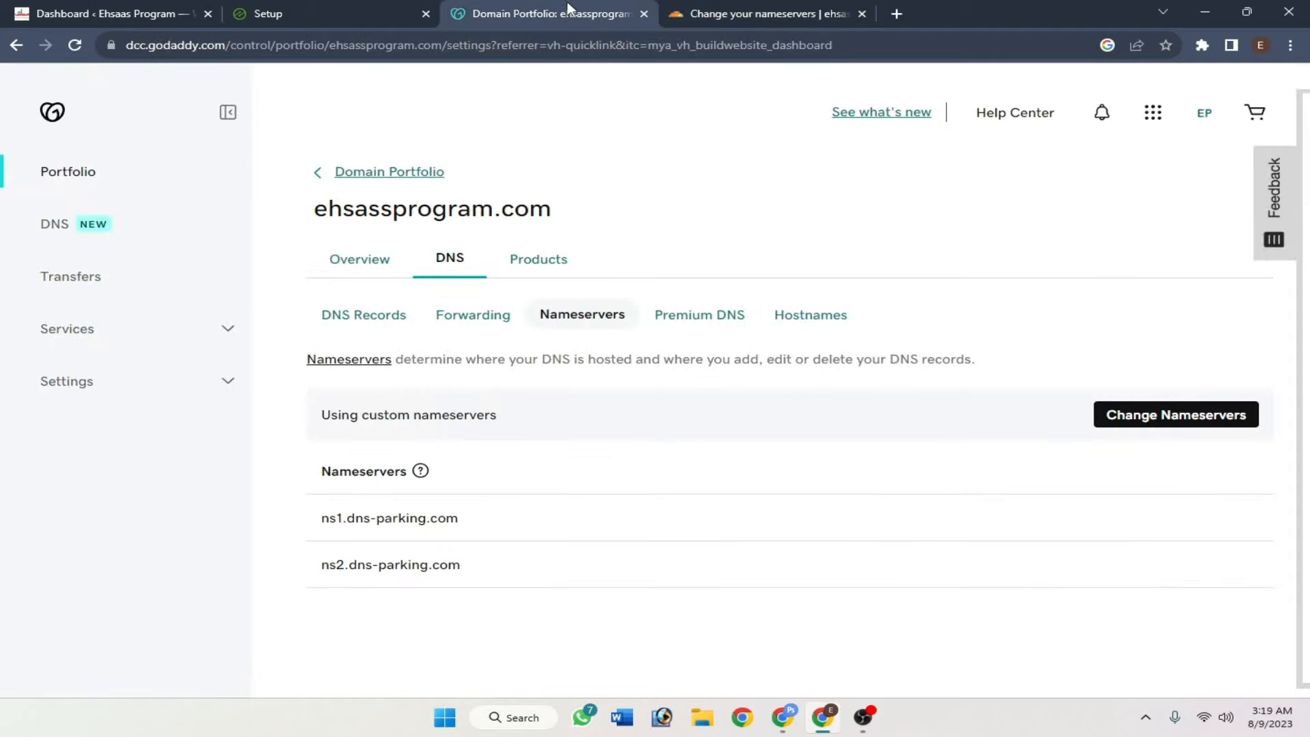
left_click(1163, 417)
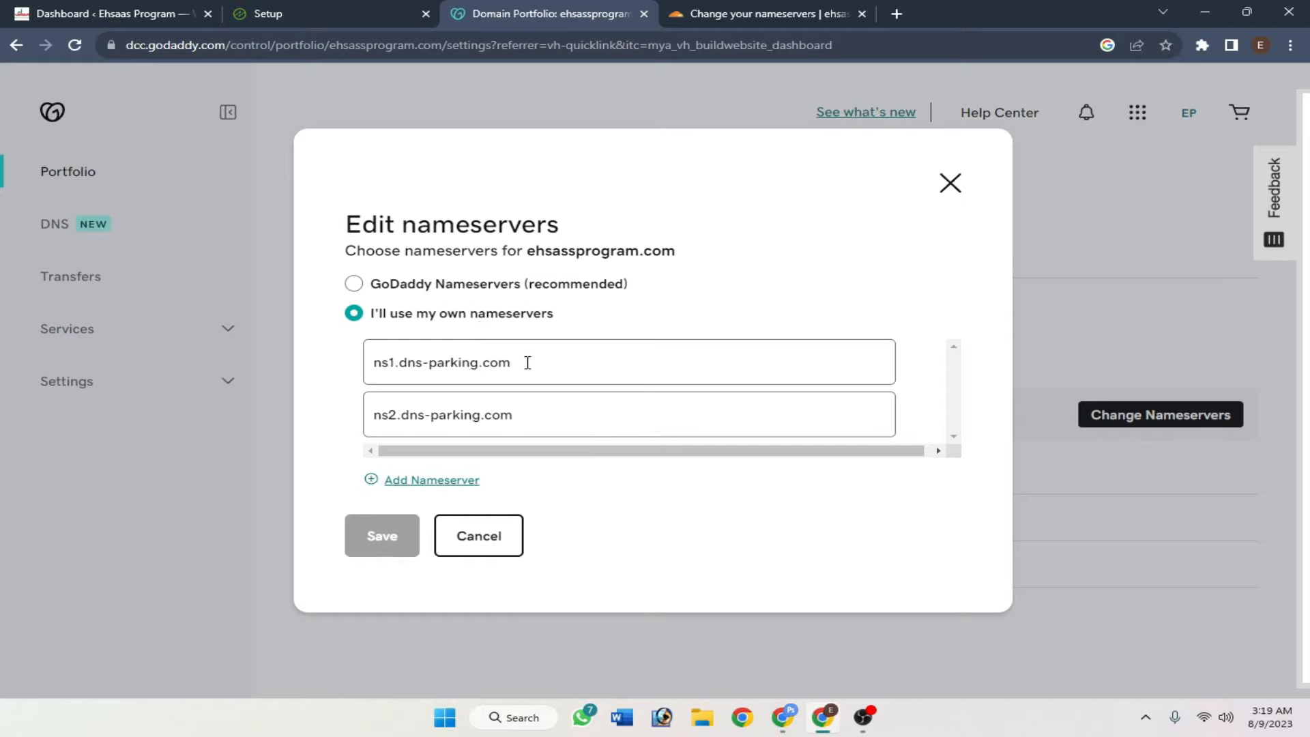
left_click_drag(560, 361, 331, 366)
left_click_drag(550, 418, 328, 423)
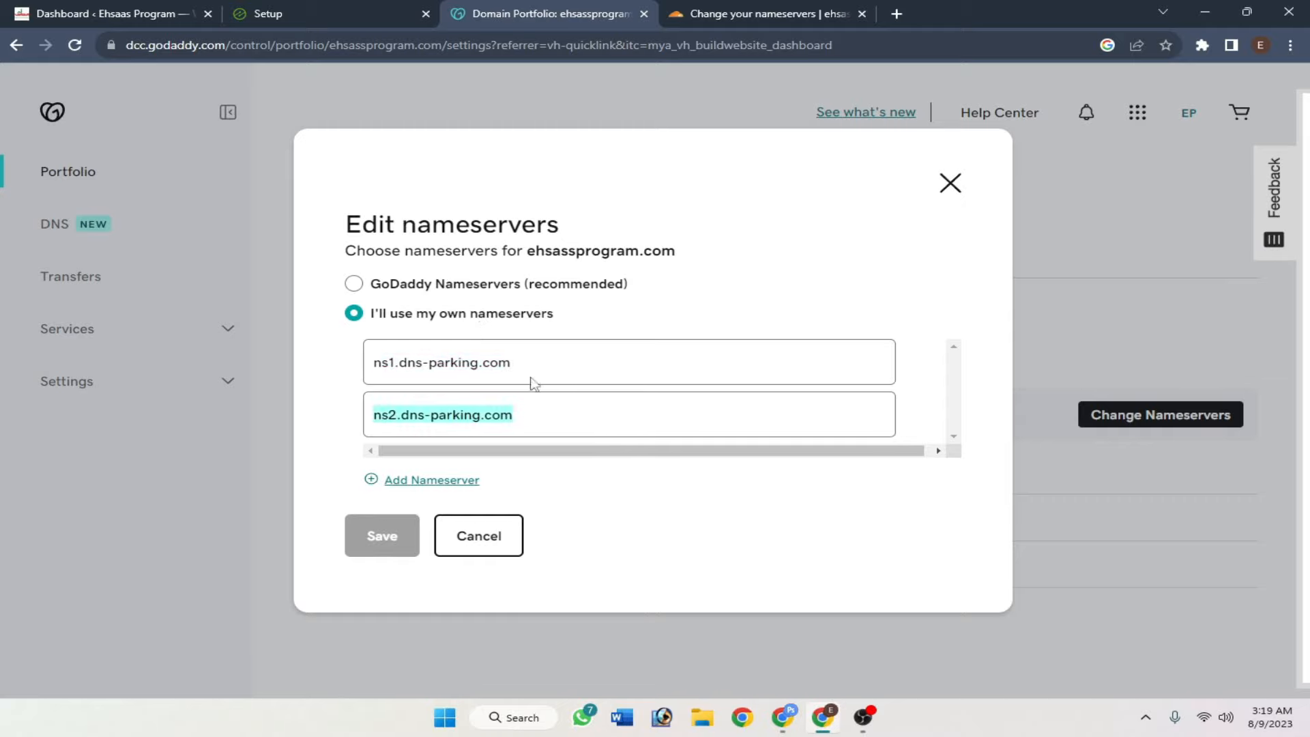
left_click_drag(546, 362, 326, 368)
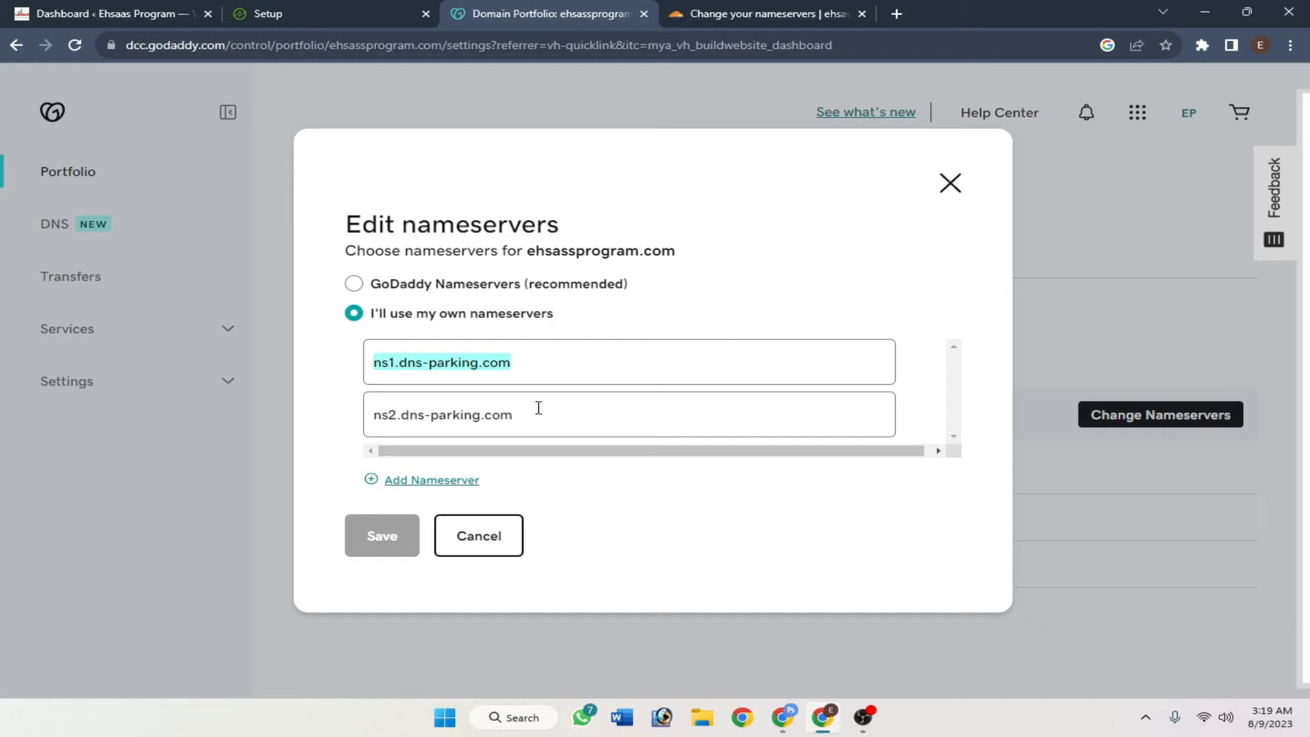
left_click_drag(538, 407, 330, 409)
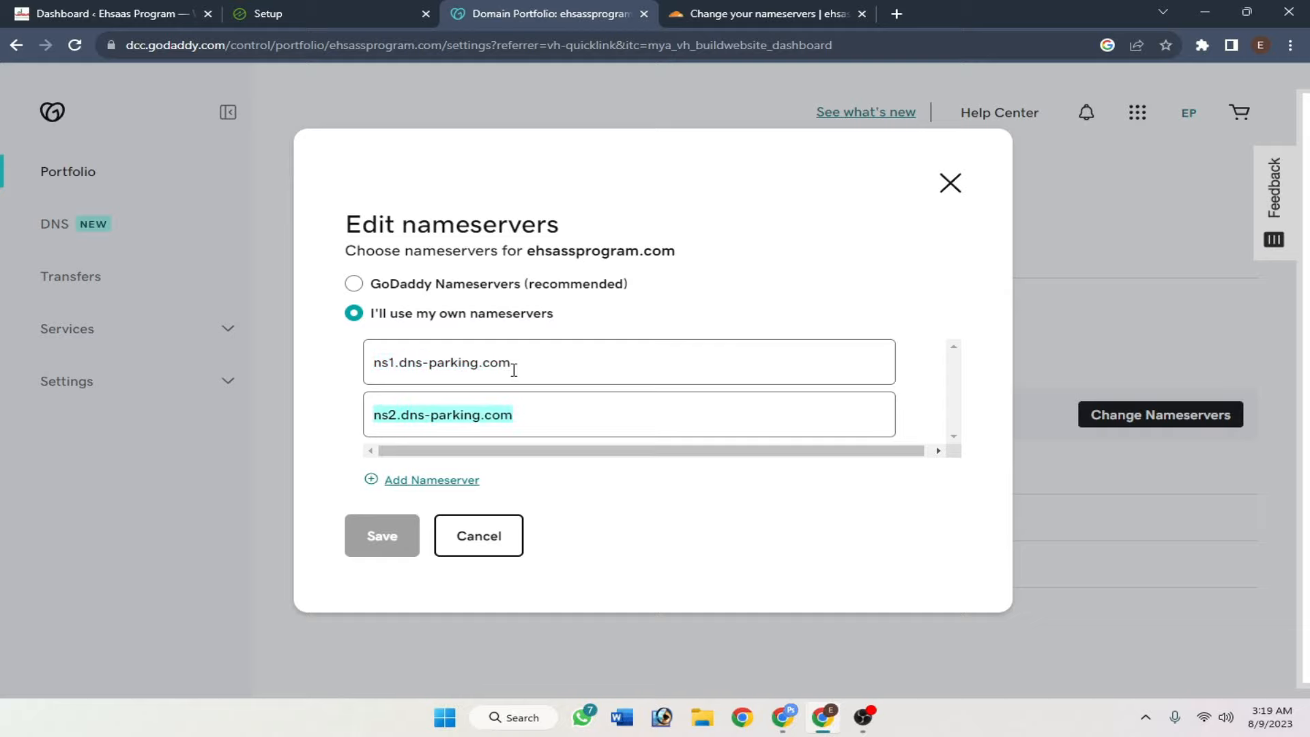
left_click(320, 416)
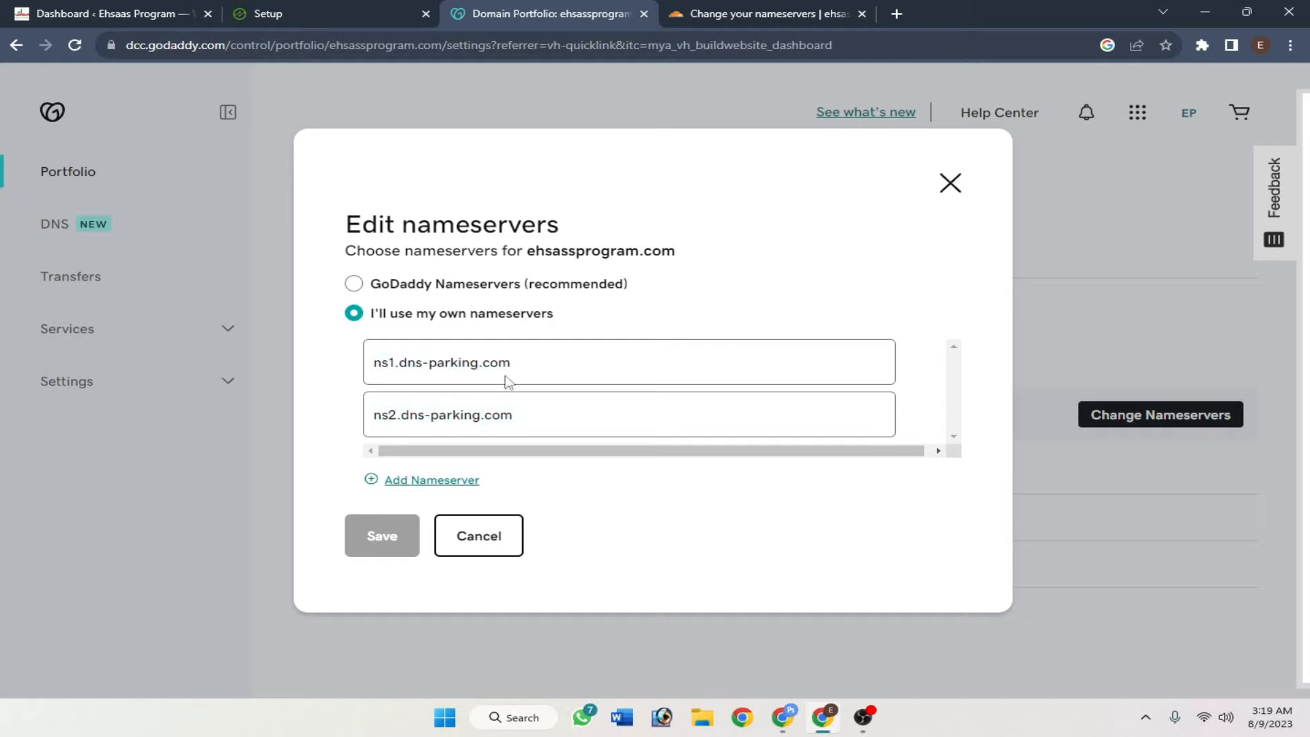
- Replace the two nameserver fields with evan.ns.cloudflare.com and maxine.ns.cloudflare.com copied from Cloudflare
left_click(753, 12)
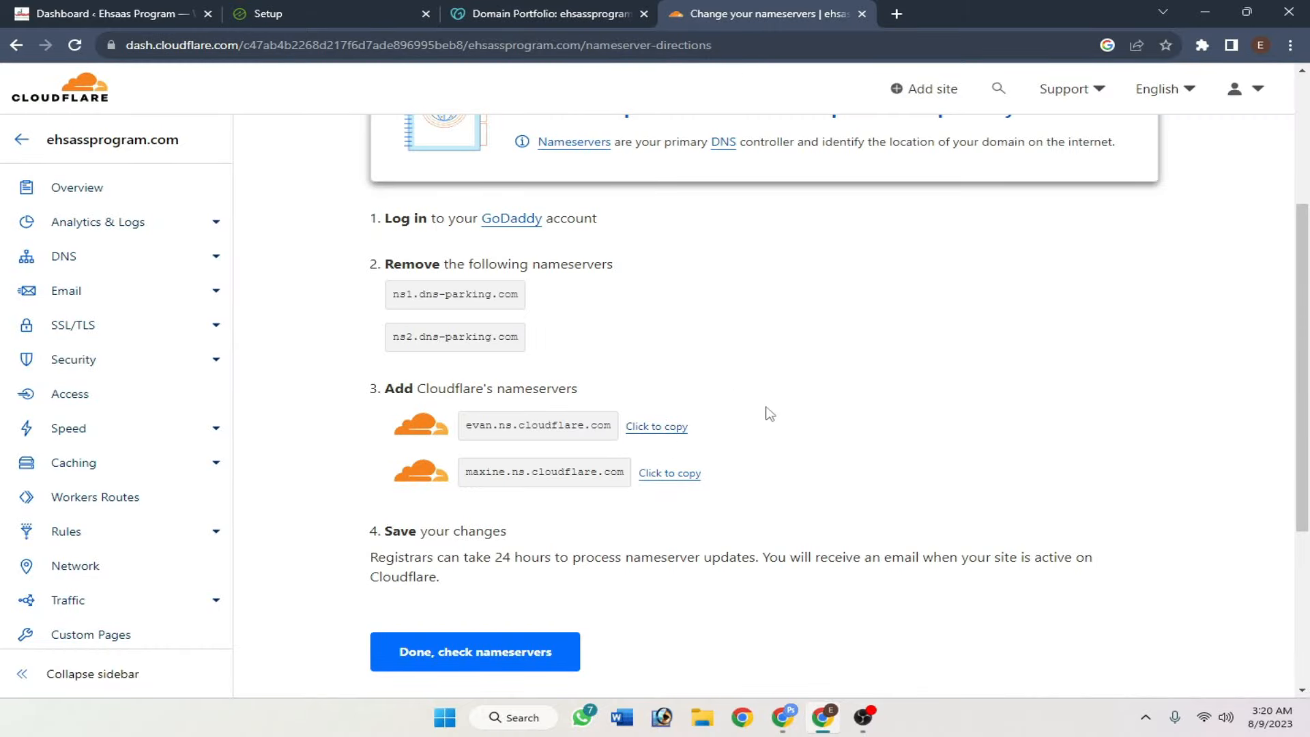
left_click(655, 428)
left_click(539, 14)
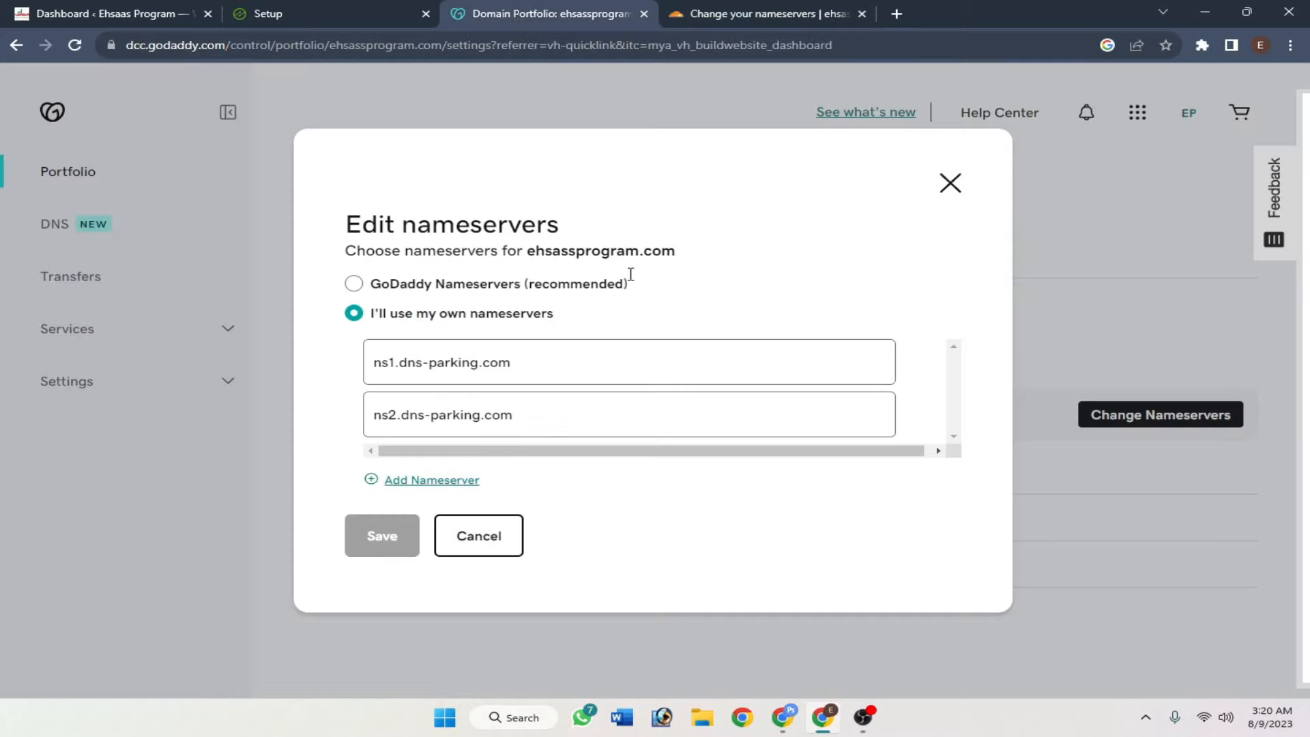
left_click_drag(537, 369, 324, 372)
key("ctrl+v")
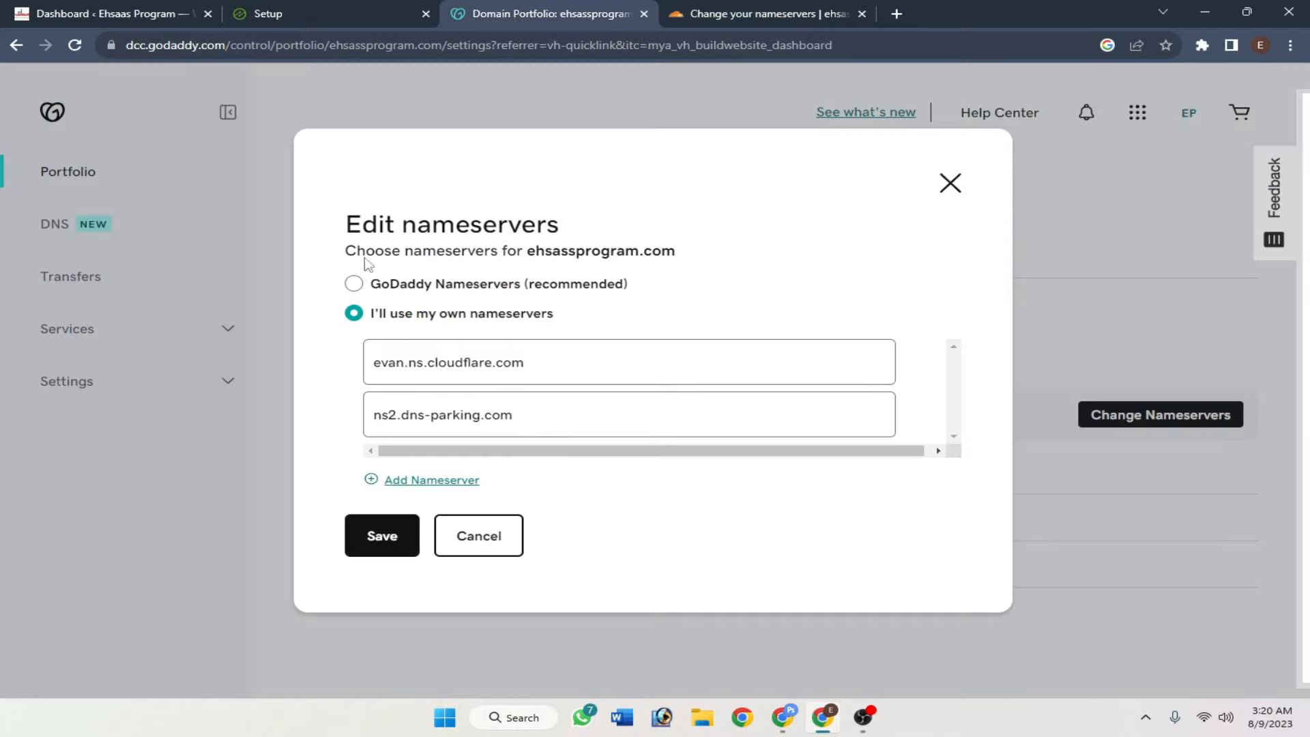
left_click(764, 13)
left_click(666, 474)
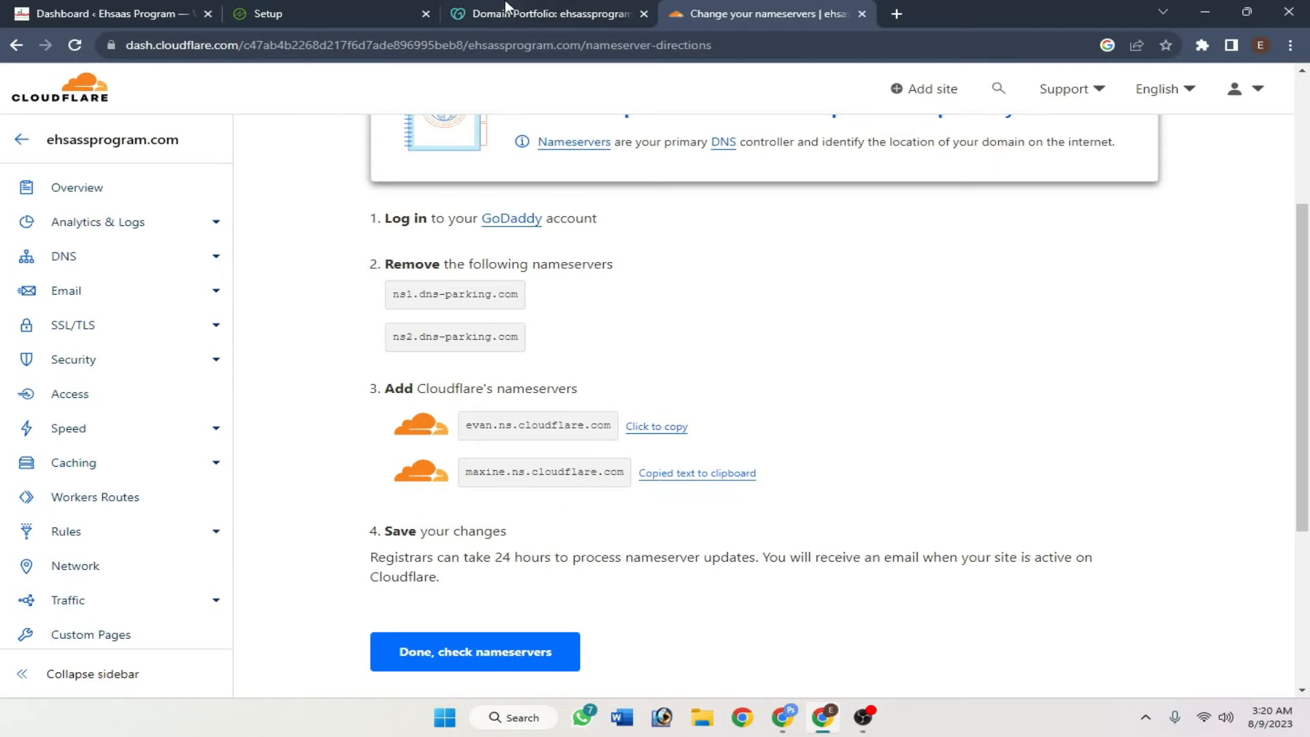
left_click(507, 7)
triple_click(543, 418)
key("ctrl+v")
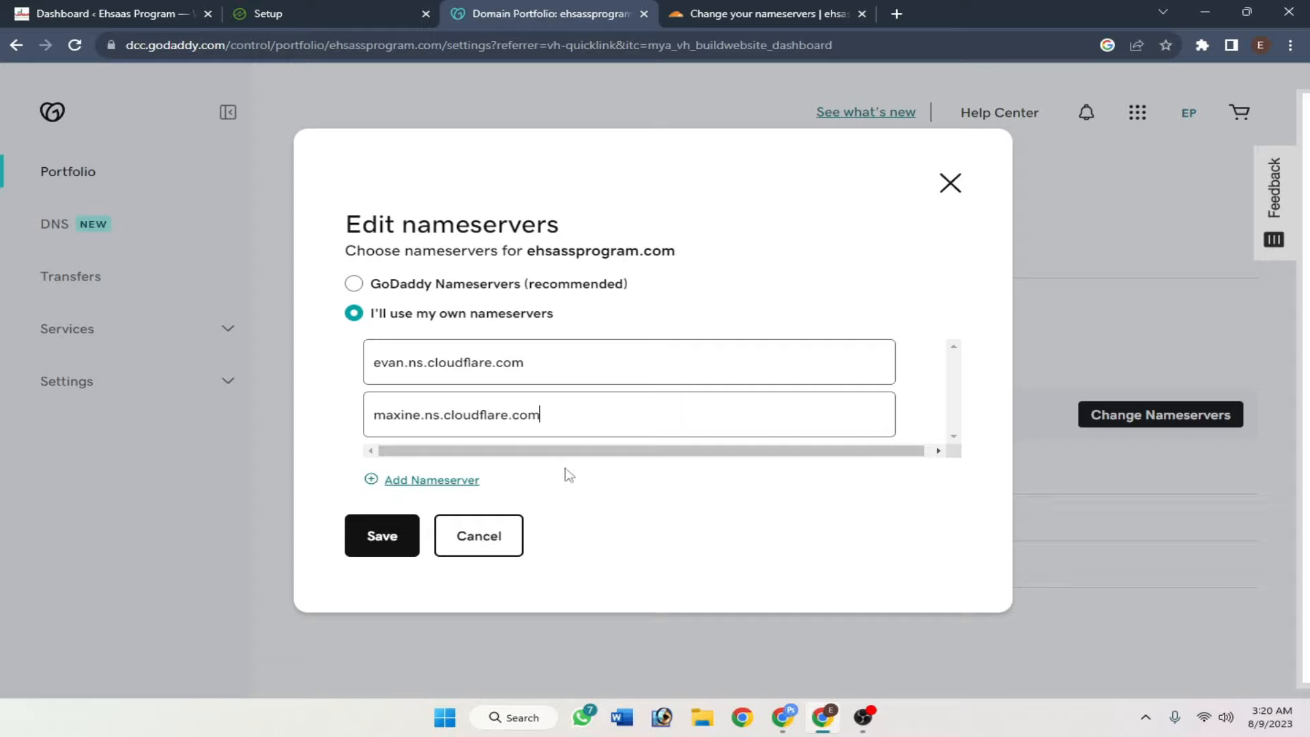
- Save and confirm the new Cloudflare nameservers, then verify GoDaddy lists them
left_click(380, 535)
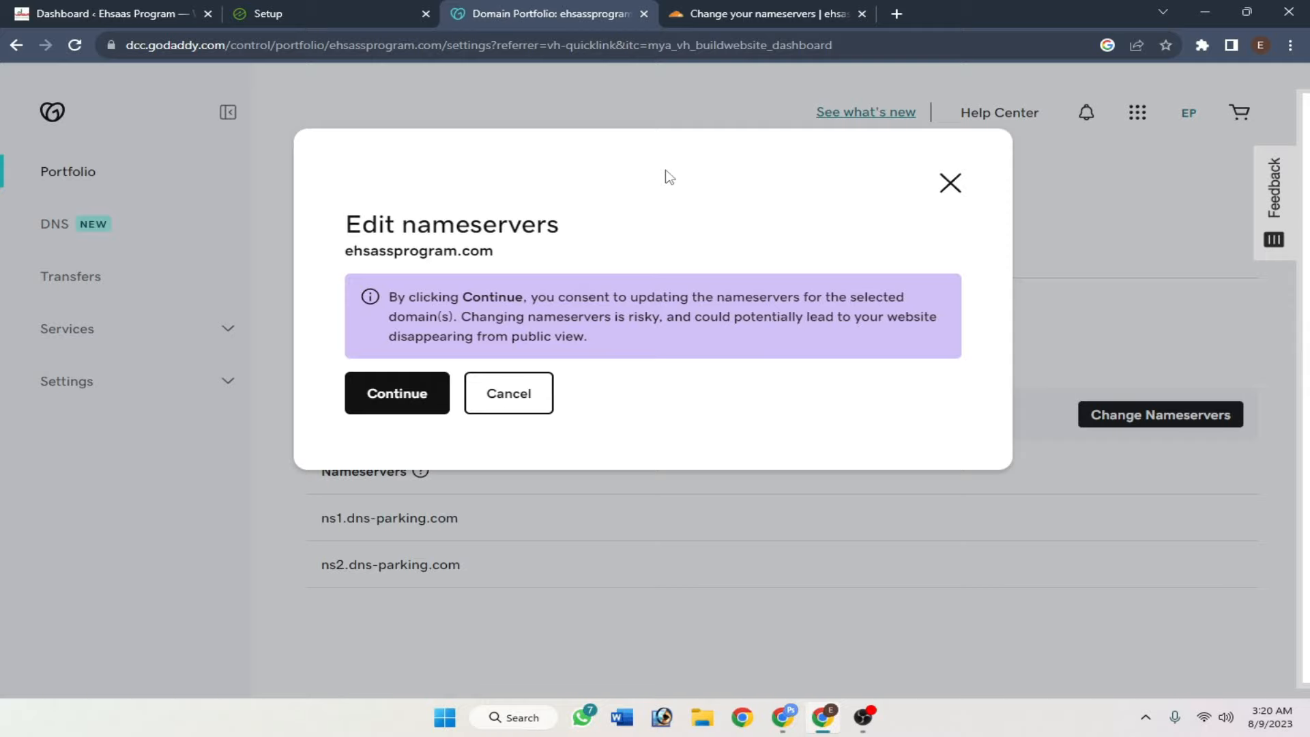
left_click(381, 395)
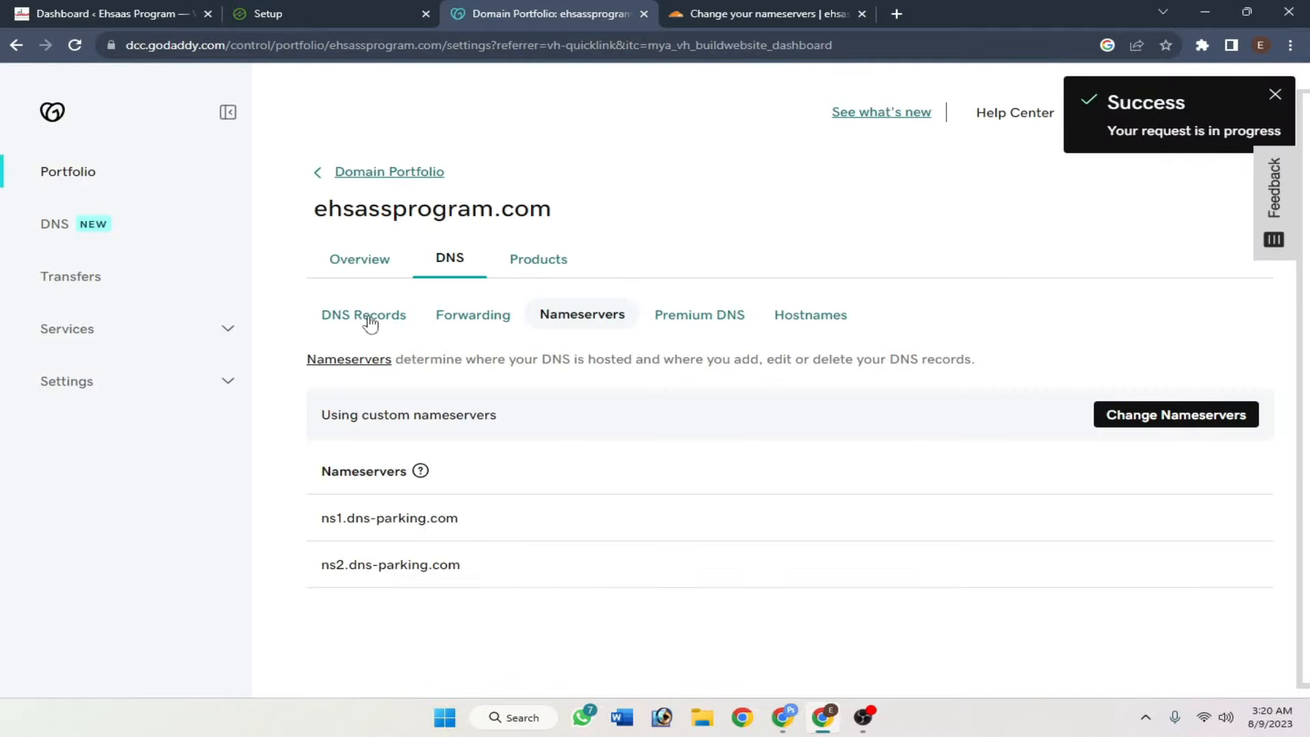
left_click(75, 45)
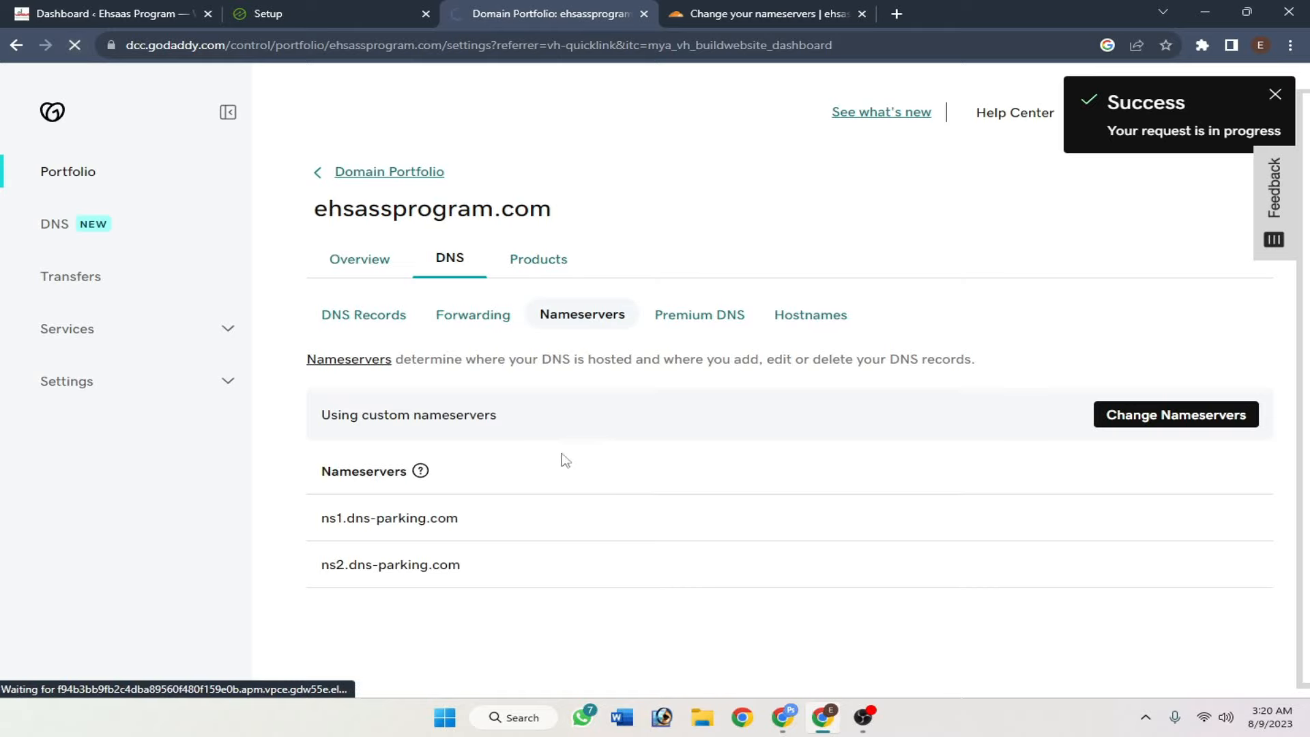
left_click_drag(515, 575, 267, 500)
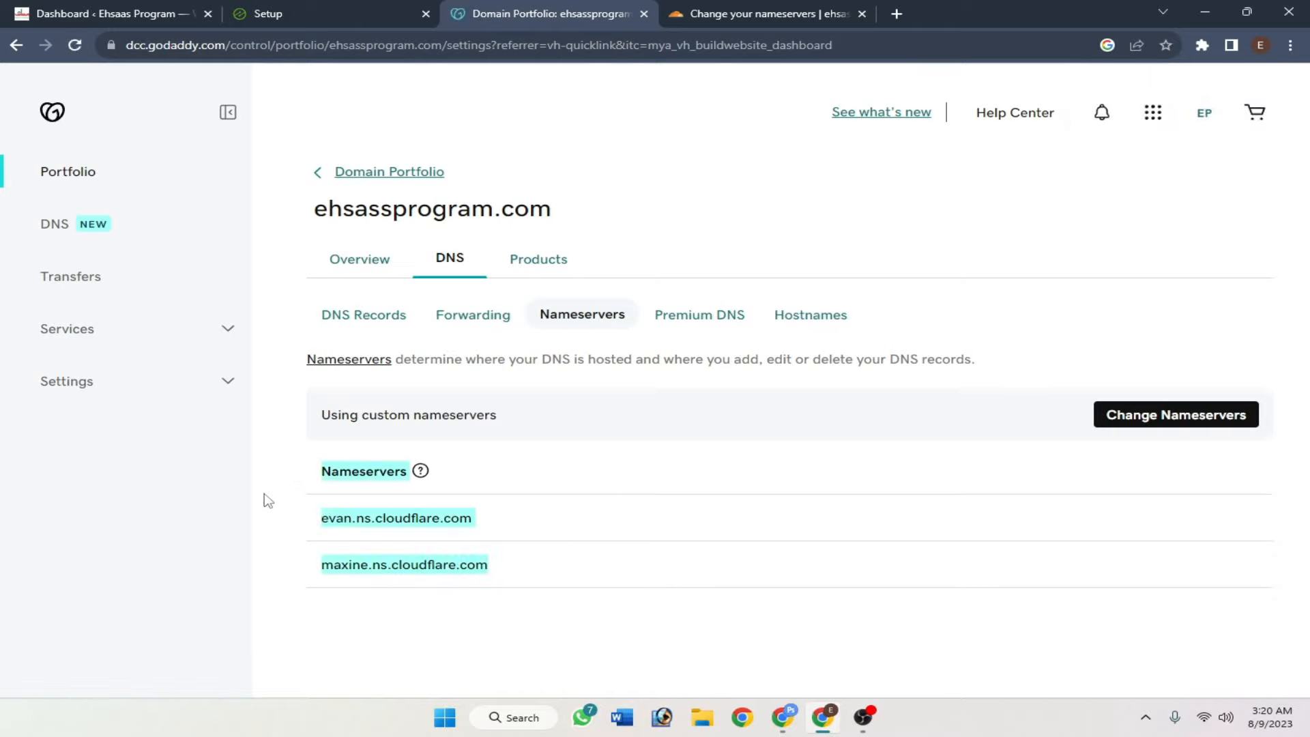
left_click(450, 599)
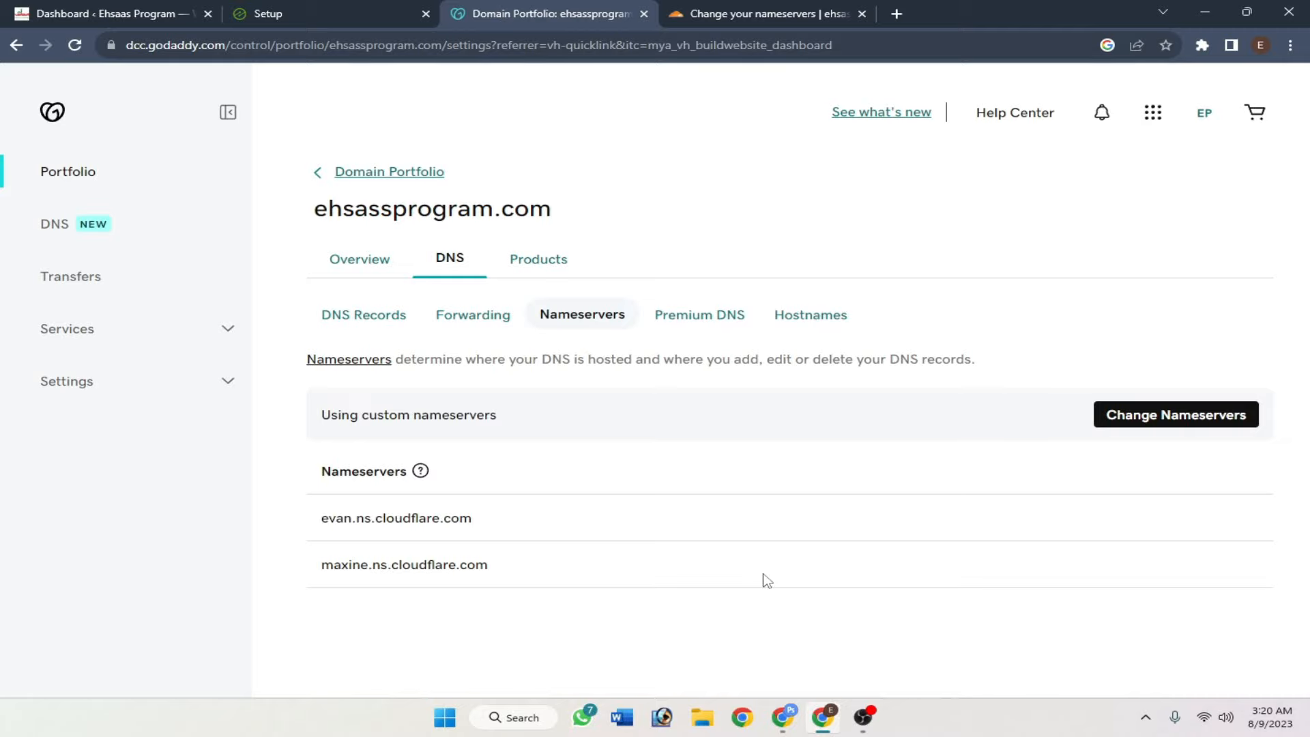
left_click(719, 13)
scroll(566, 464, "down", 1)
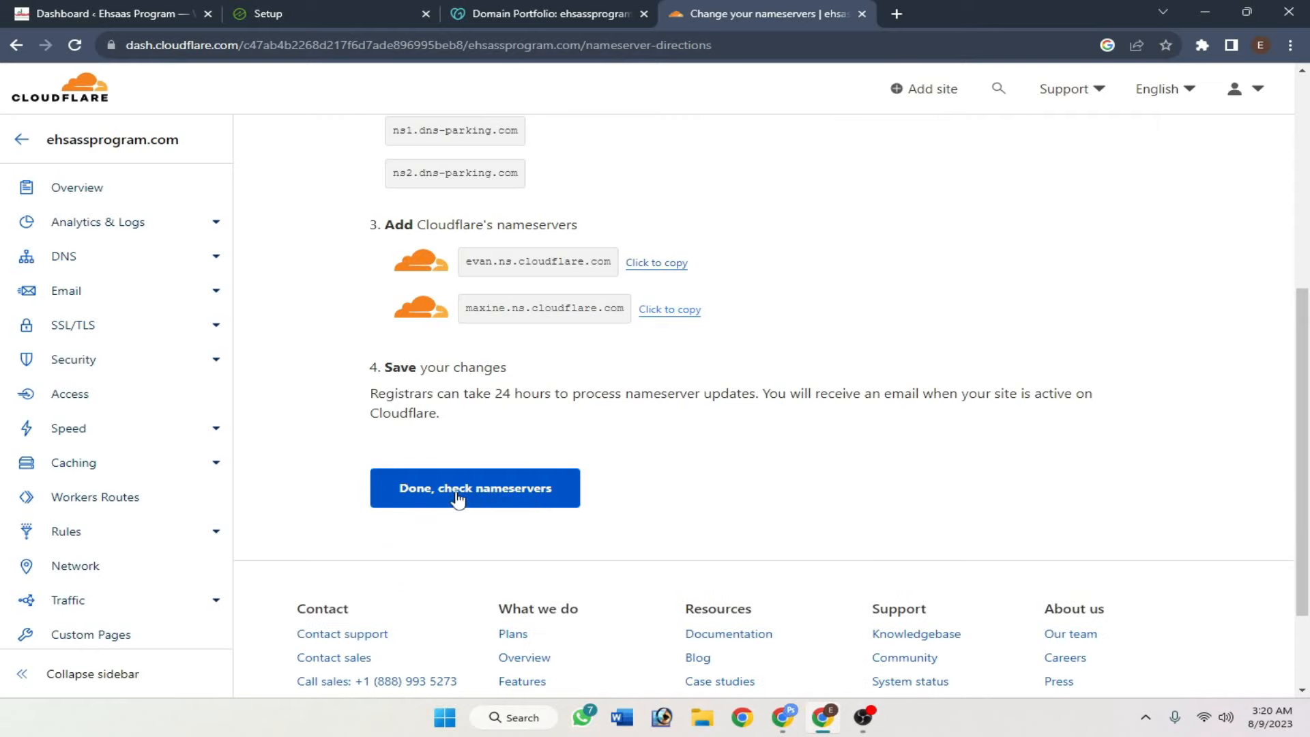
- Confirm the nameservers were changed and save Automatic HTTPS Rewrites in the Quick Start Guide
left_click(513, 500)
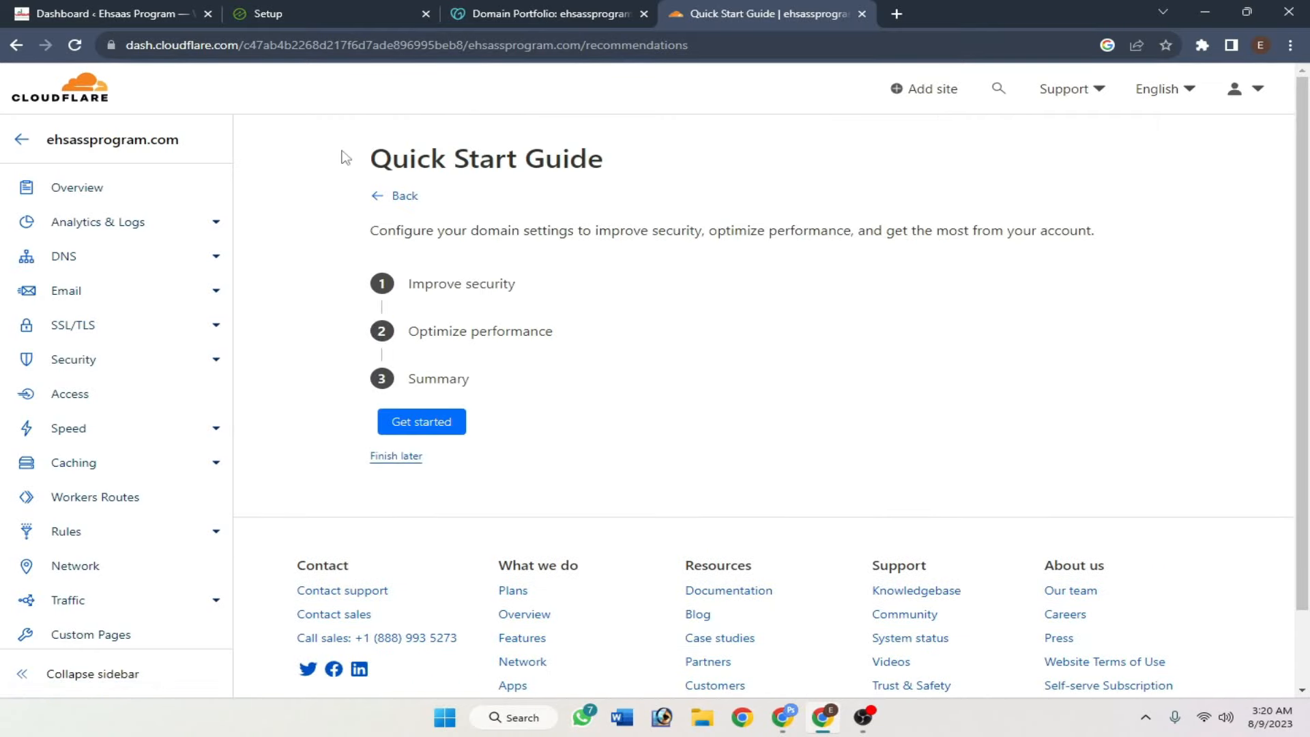
left_click_drag(343, 157, 622, 156)
left_click(622, 157)
left_click(431, 434)
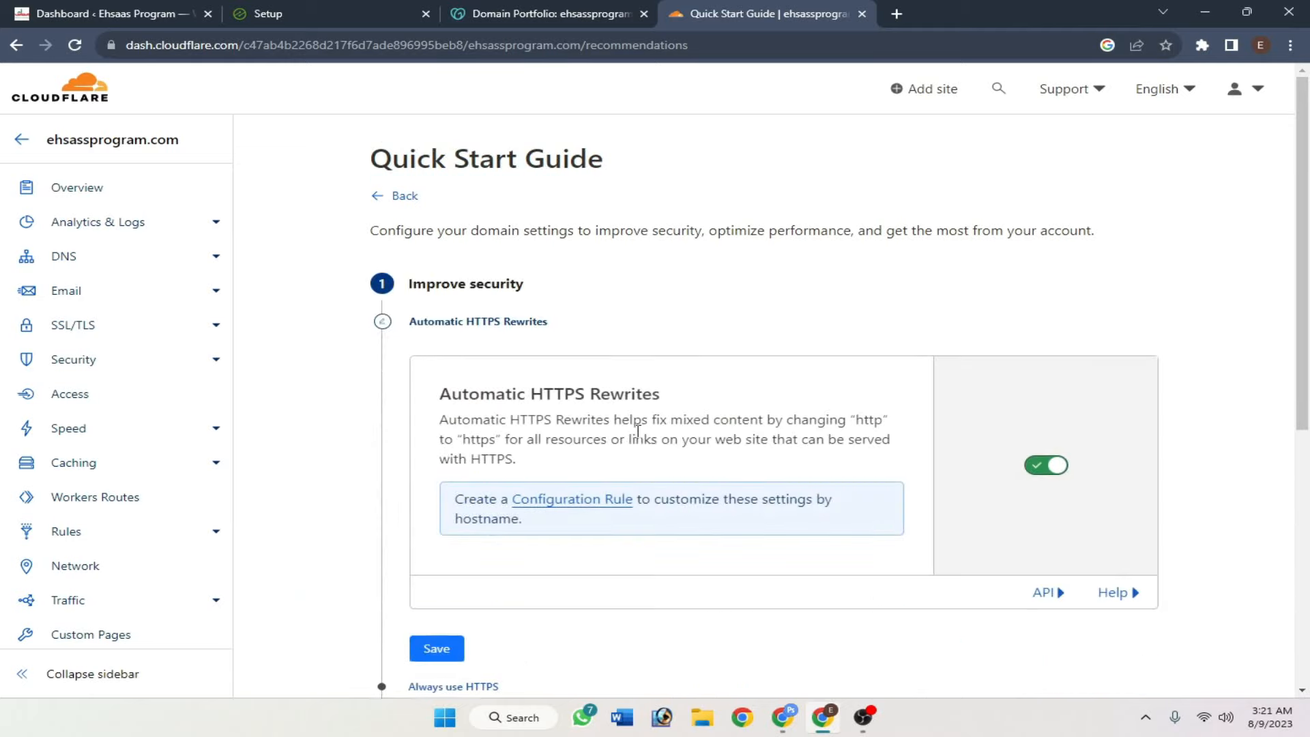
scroll(683, 397, "down", 1)
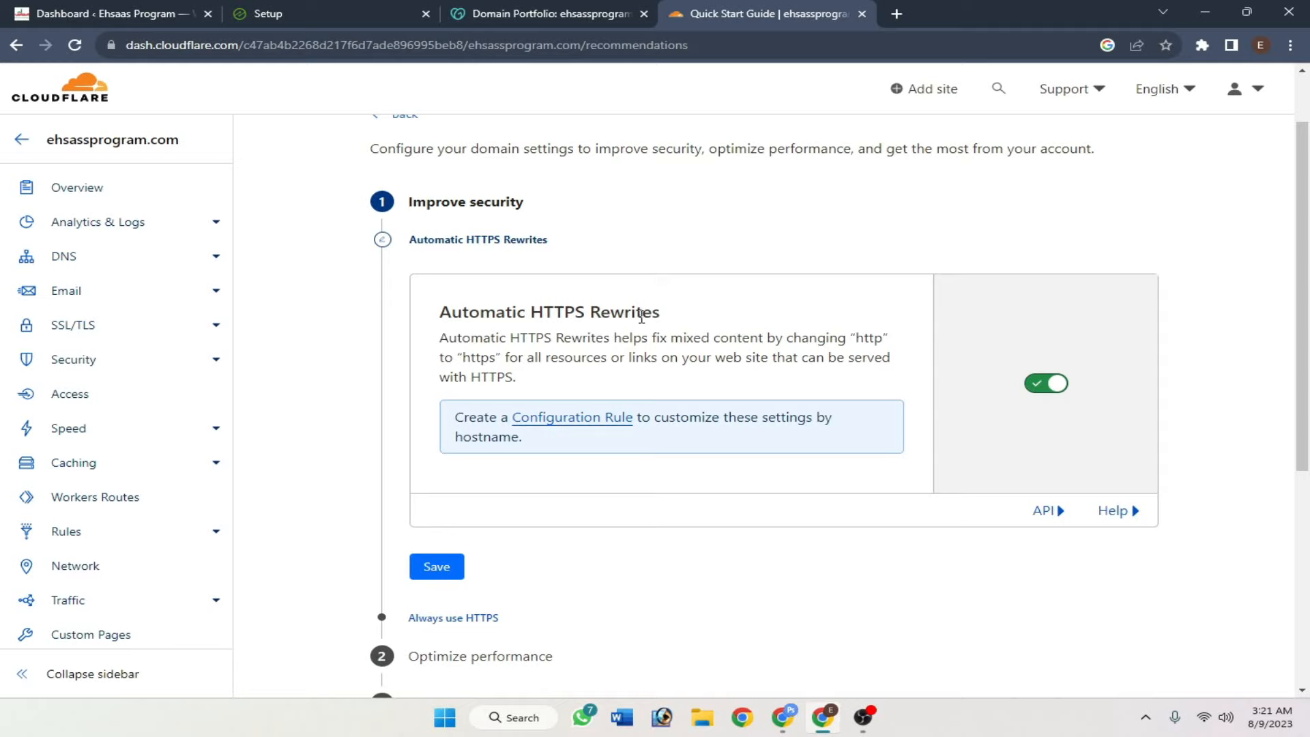
left_click_drag(671, 322, 438, 314)
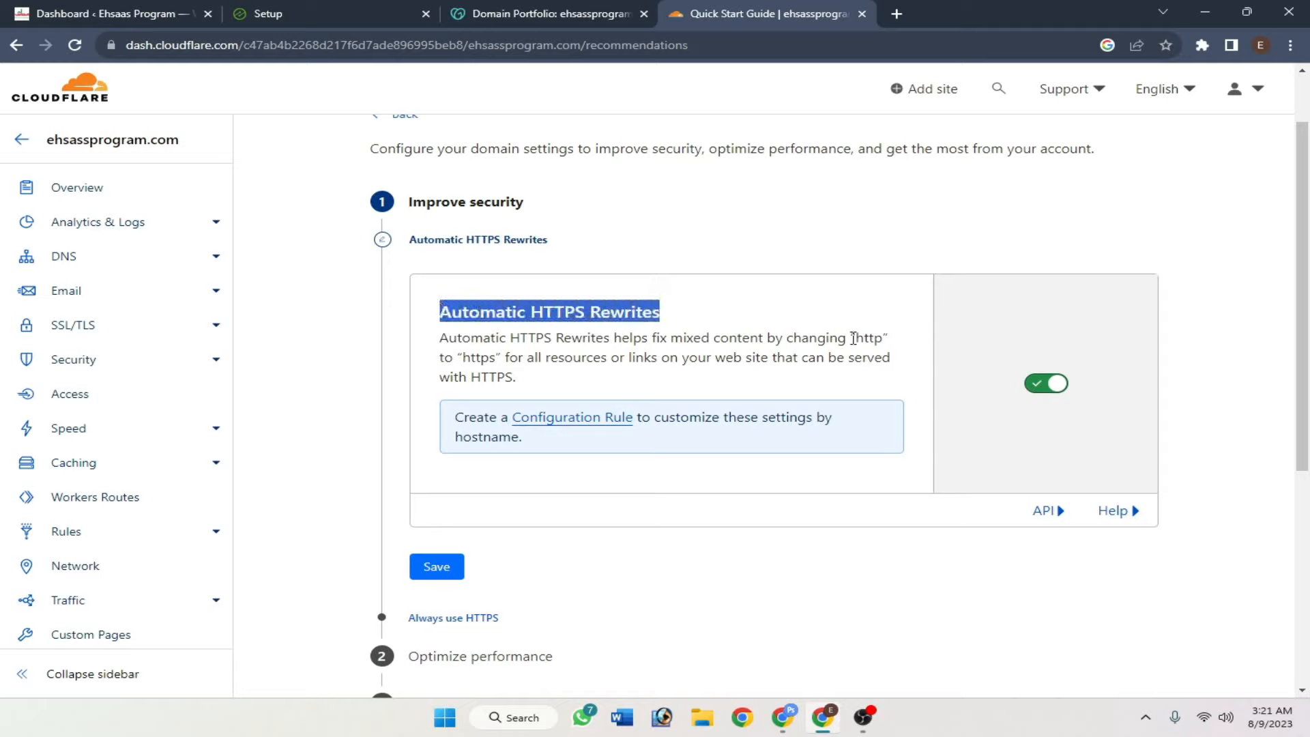
left_click(1046, 425)
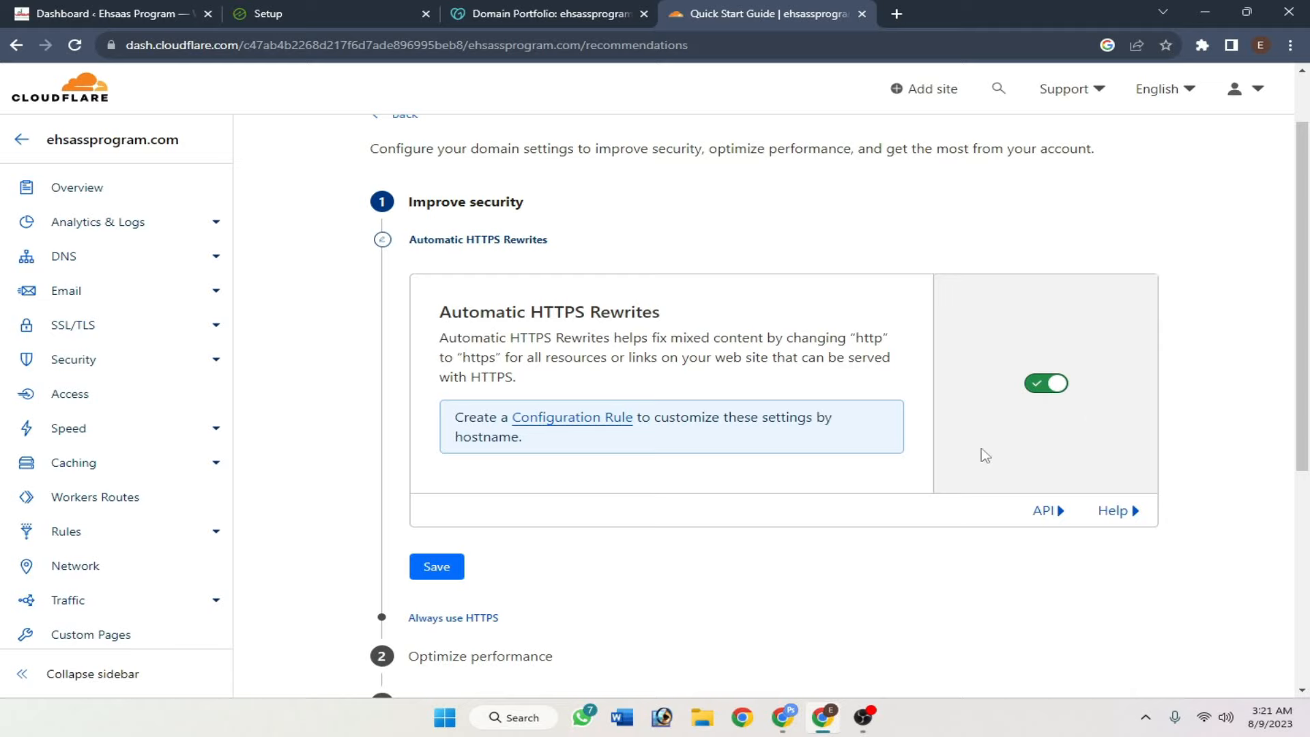
left_click(445, 574)
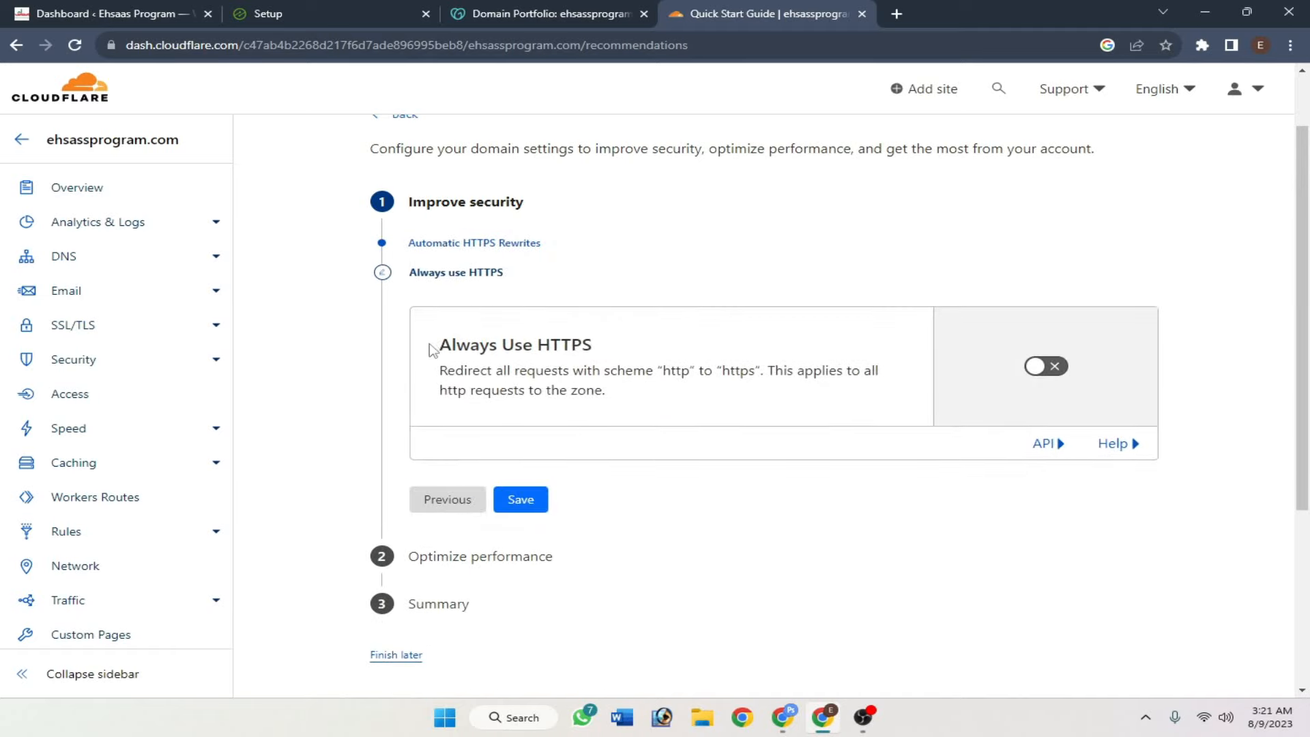
- Turn on Always Use HTTPS, save Brotli, and finish the Quick Start Guide
left_click_drag(430, 349, 553, 349)
left_click(618, 355)
left_click(1036, 374)
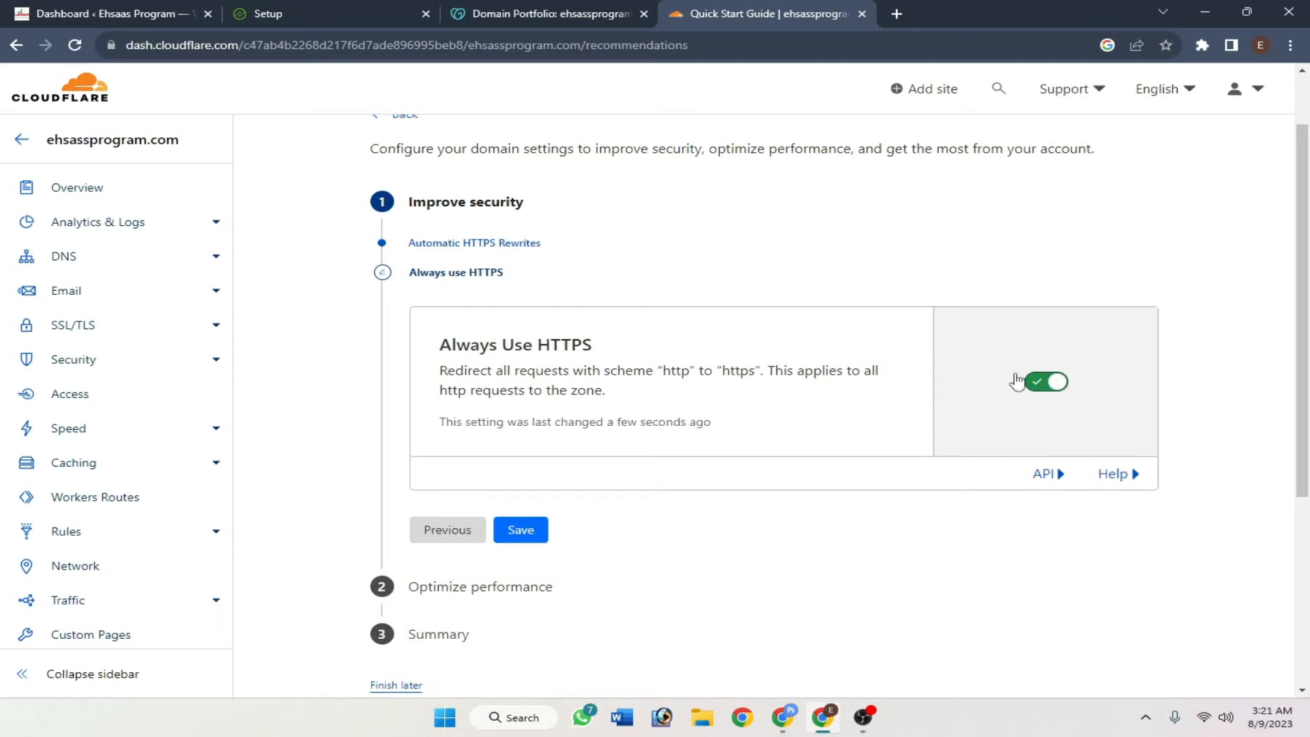
left_click(520, 531)
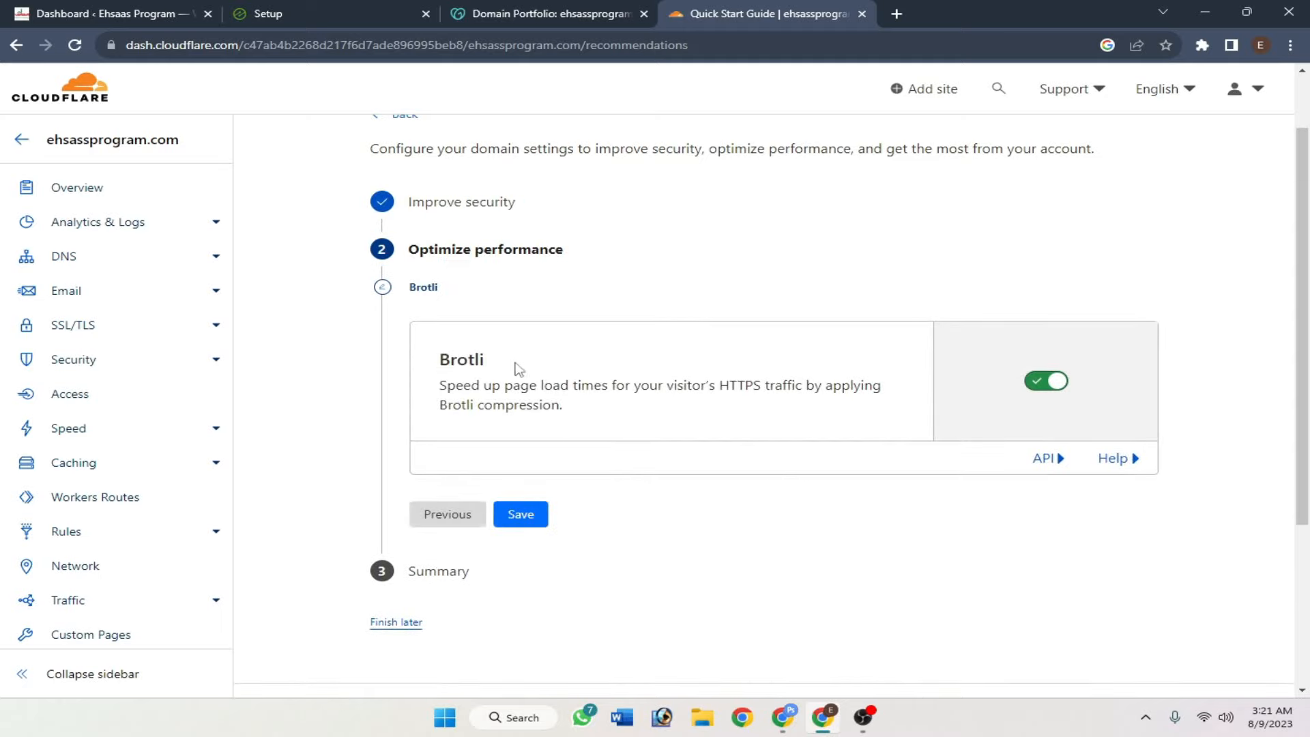
left_click_drag(501, 365, 425, 362)
left_click(689, 383)
left_click(523, 522)
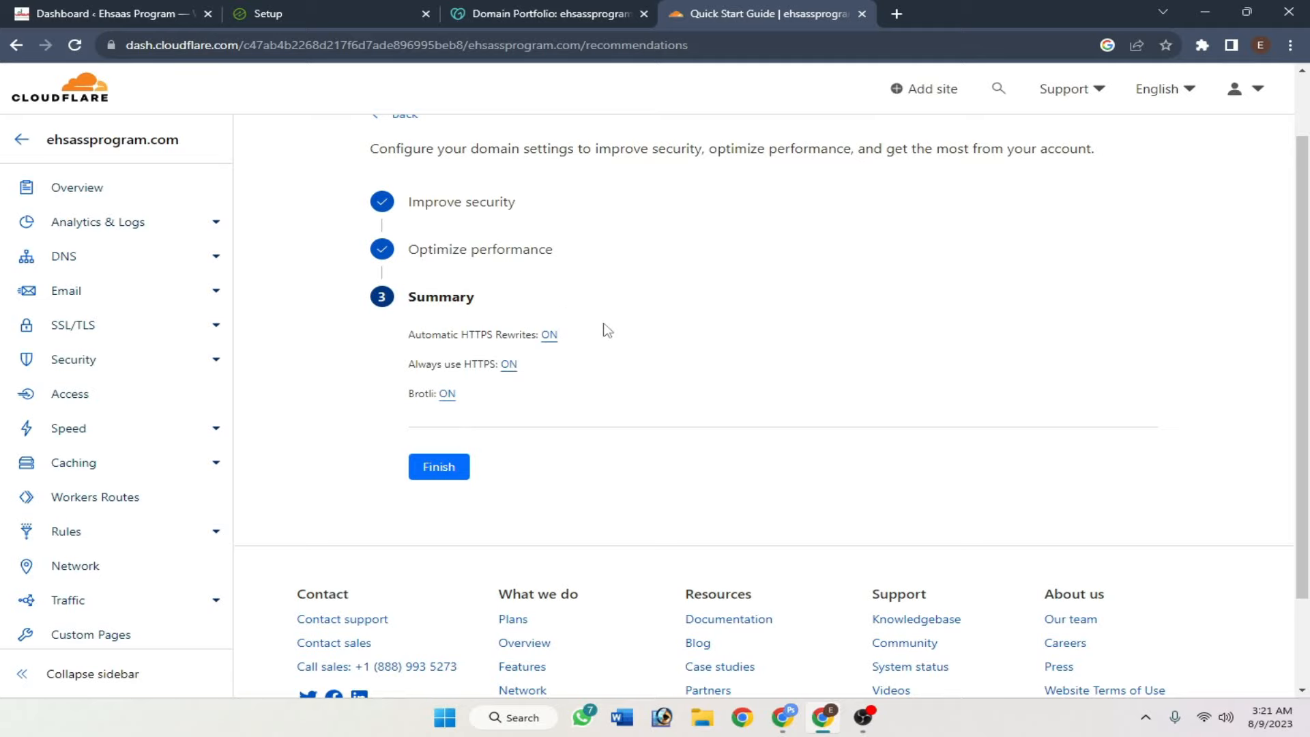
left_click(444, 468)
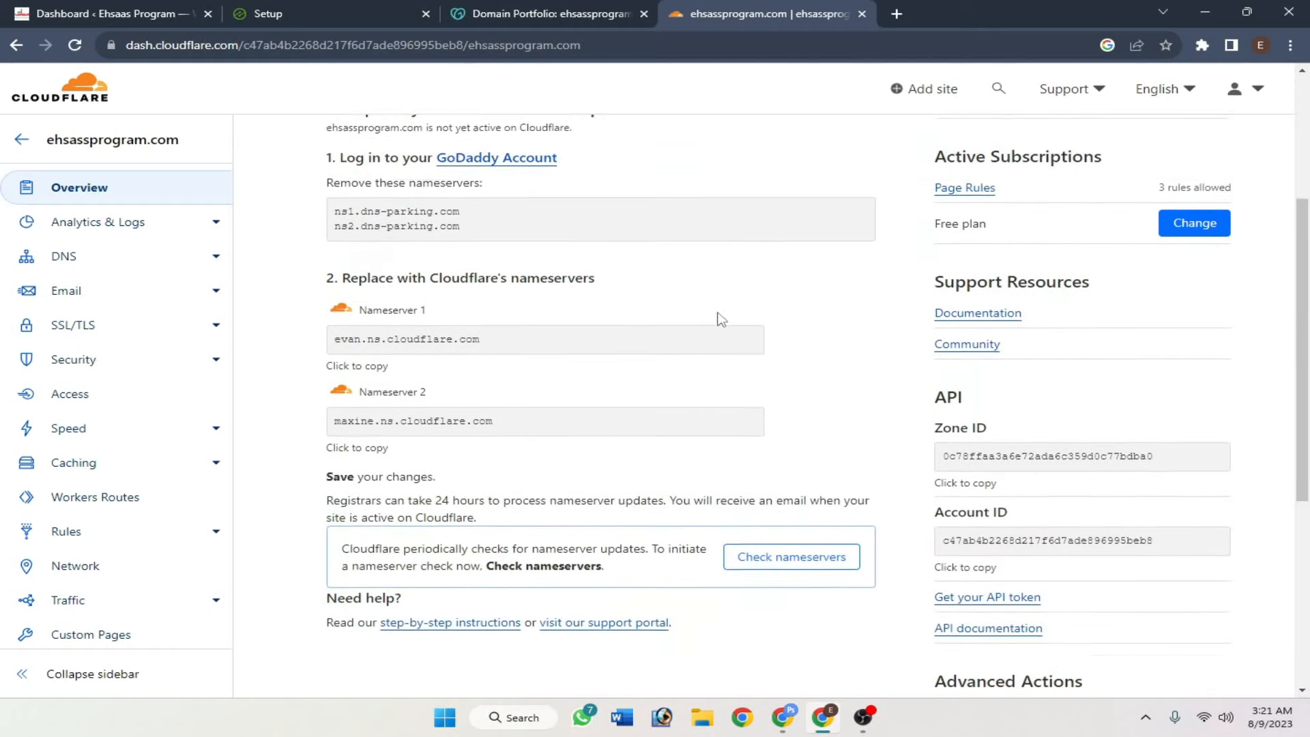
- Run Check nameservers on ehsassprogram.com's Overview page and read the status message
scroll(803, 419, "down", 4)
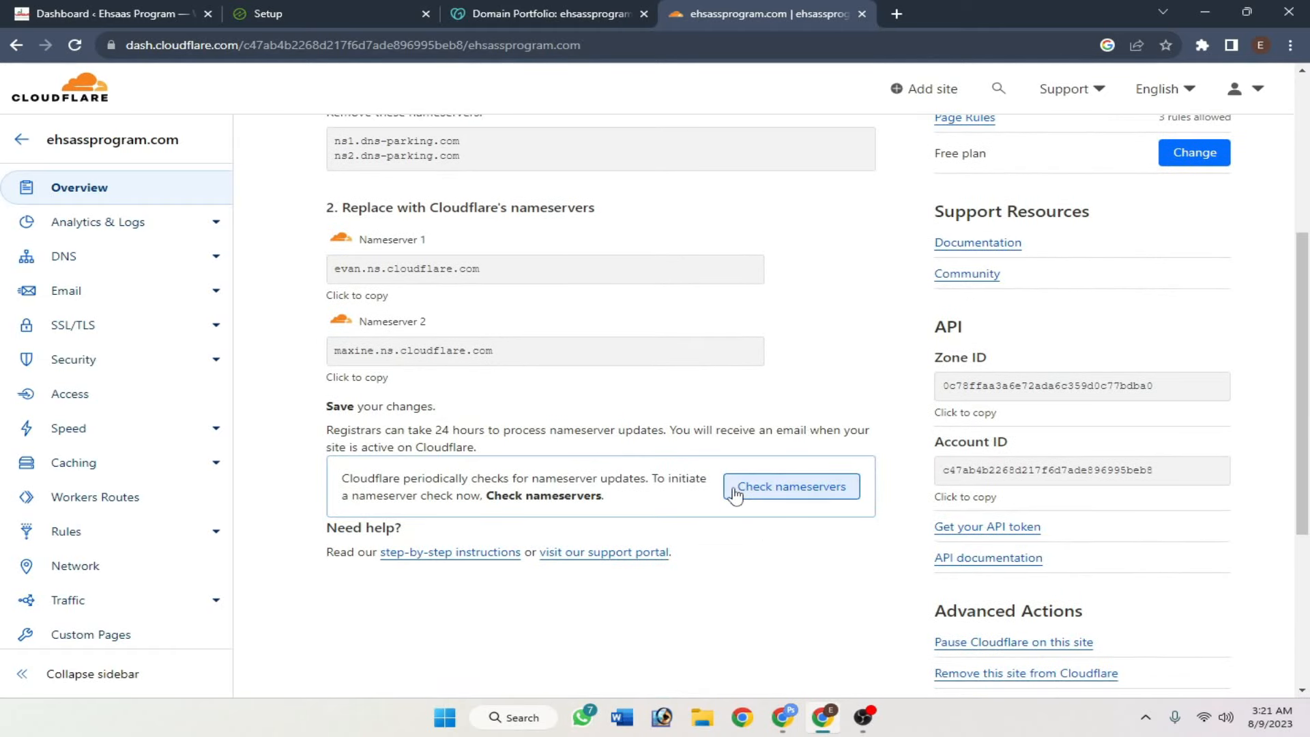
left_click(791, 496)
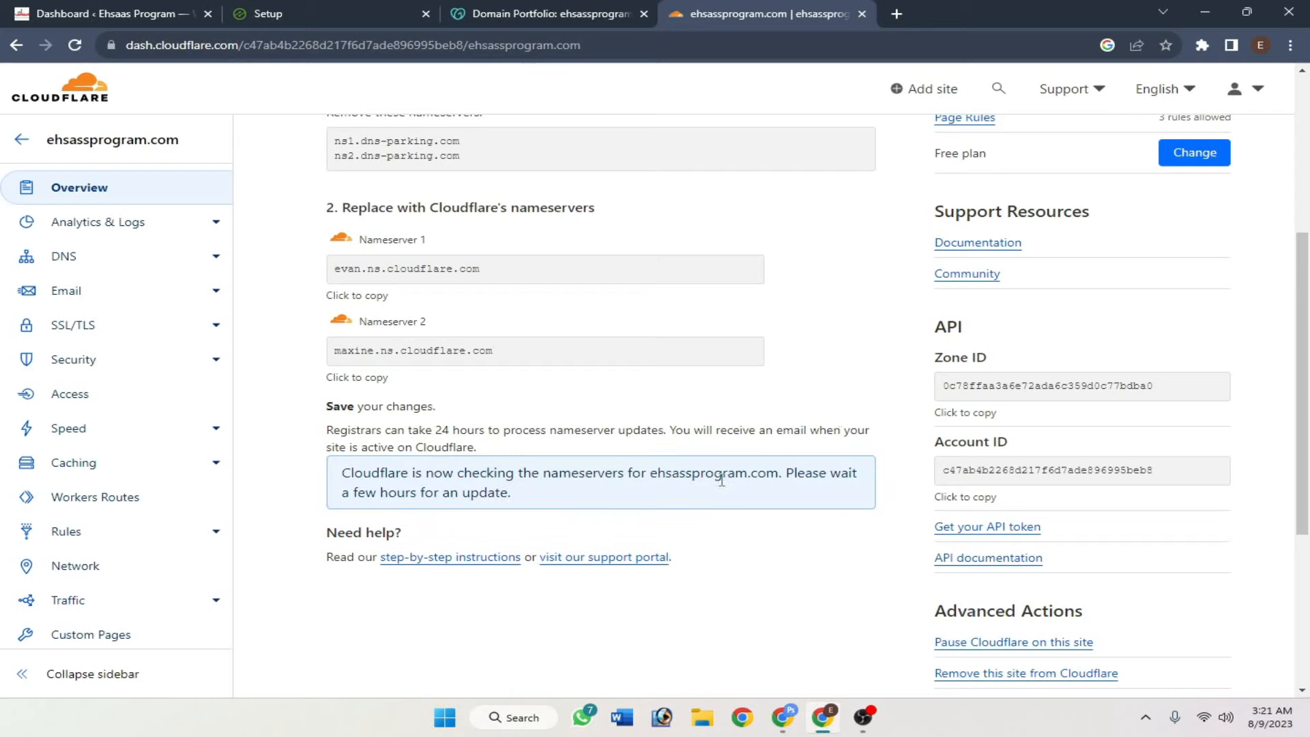
left_click_drag(609, 510, 311, 477)
left_click(312, 479)
left_click_drag(556, 492, 325, 478)
left_click(315, 477)
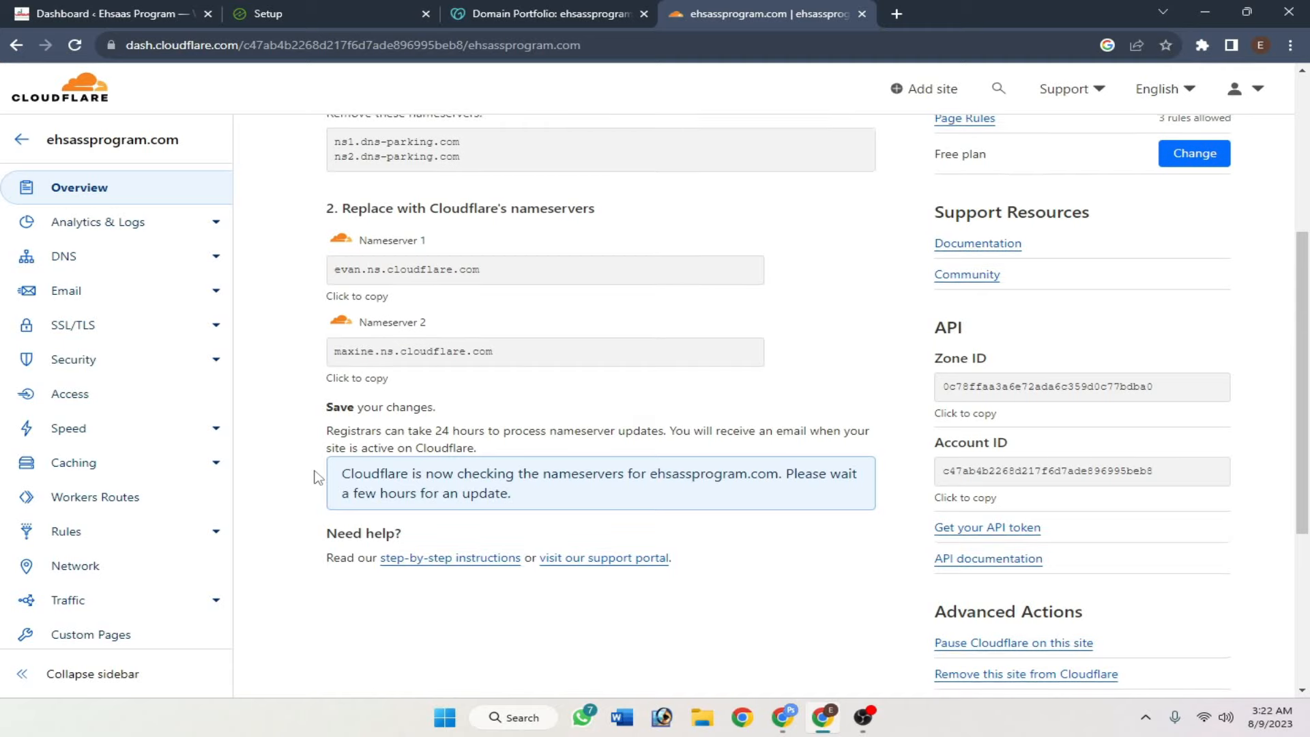
scroll(315, 477, "up", 5)
left_click(21, 140)
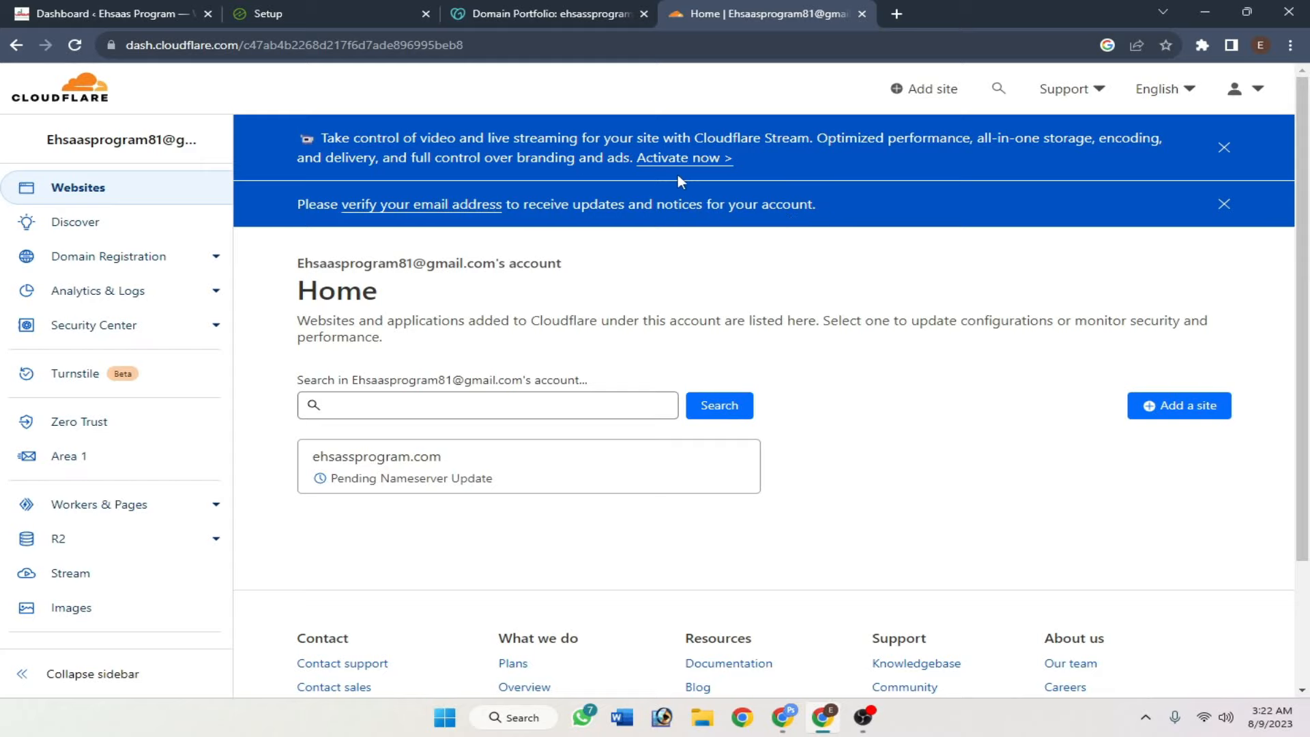
left_click(450, 205)
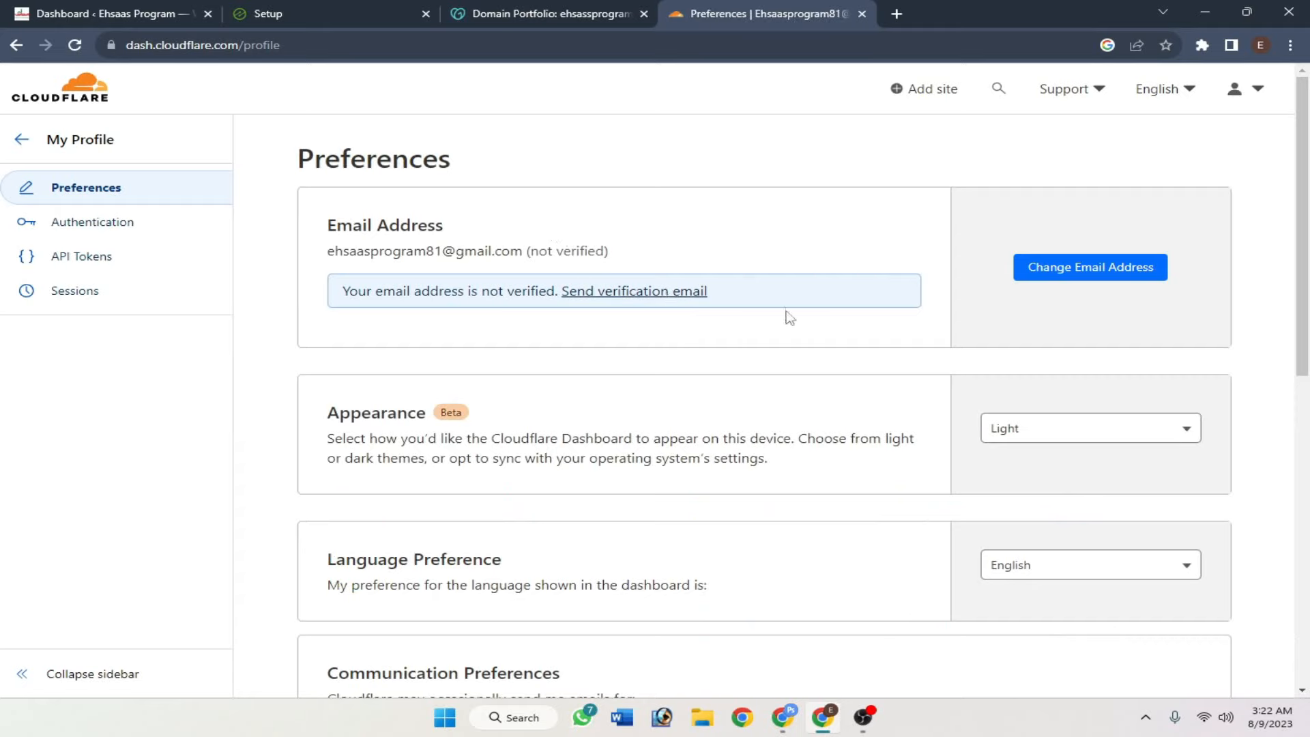
left_click(674, 297)
left_click_drag(564, 298, 354, 328)
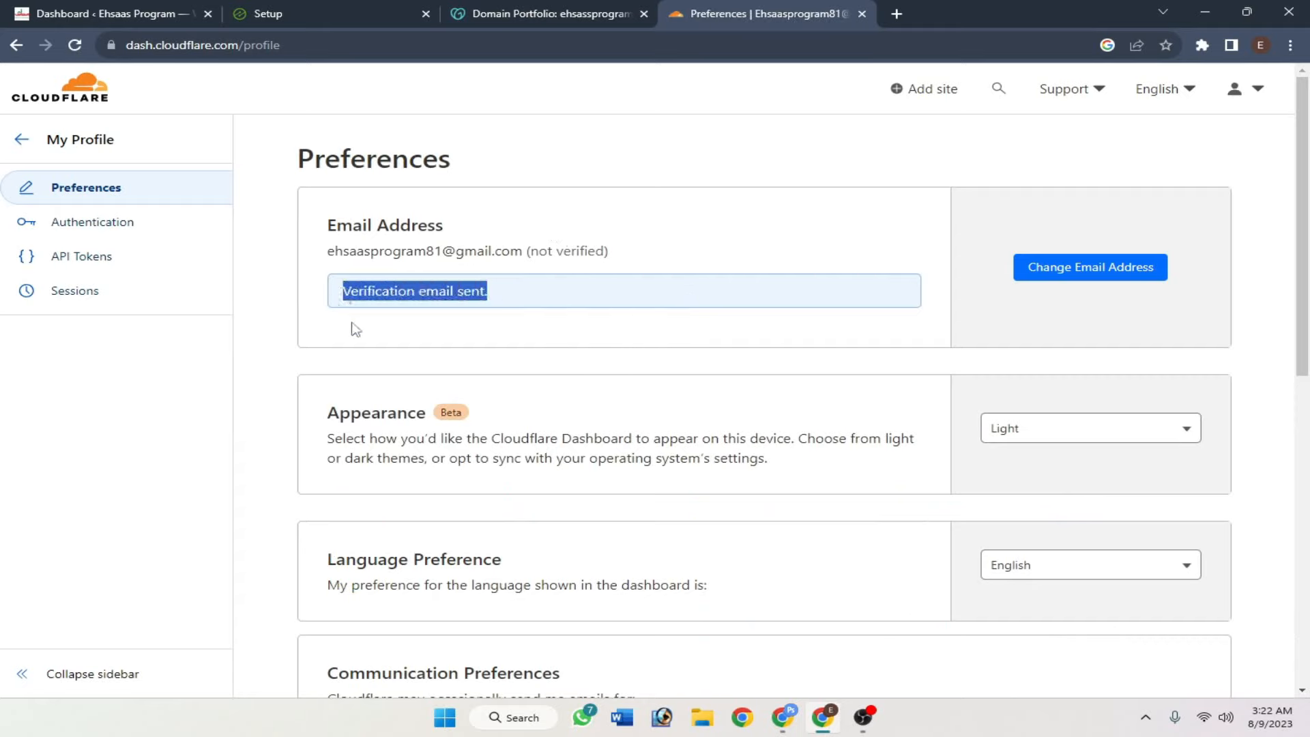
left_click(355, 327)
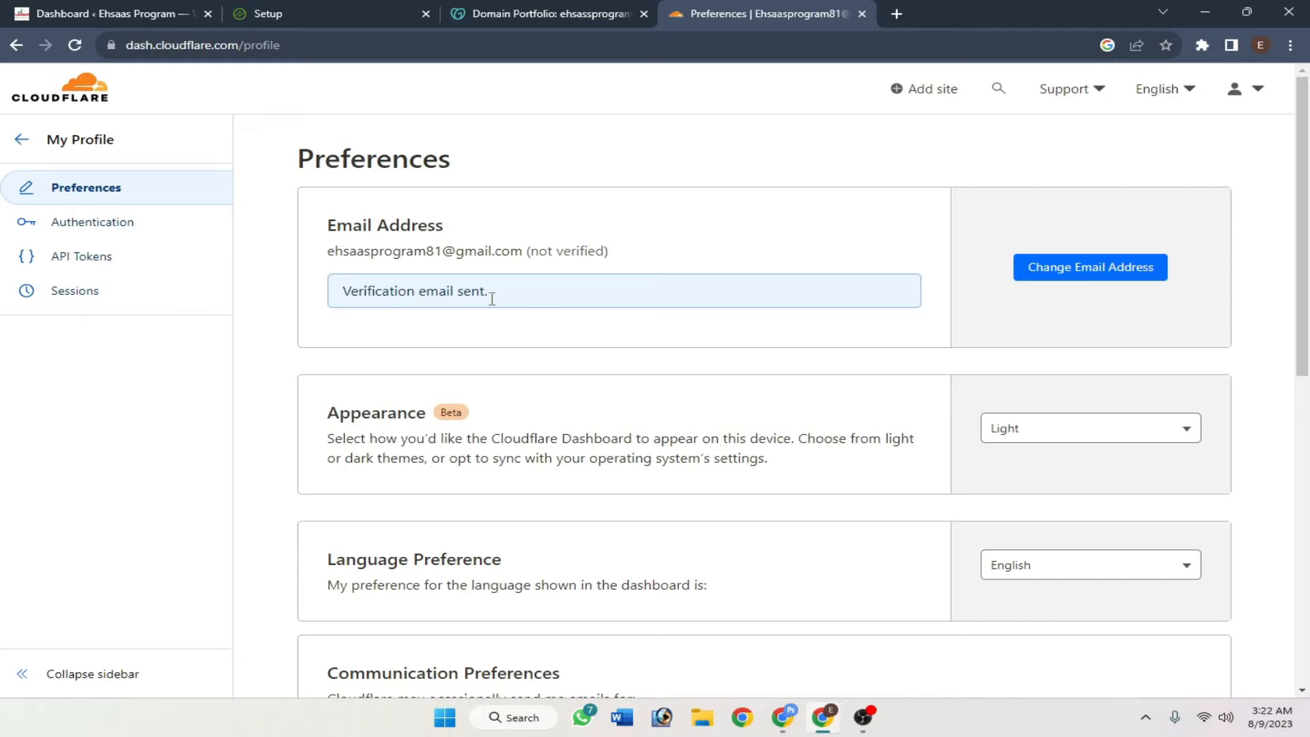
left_click(897, 14)
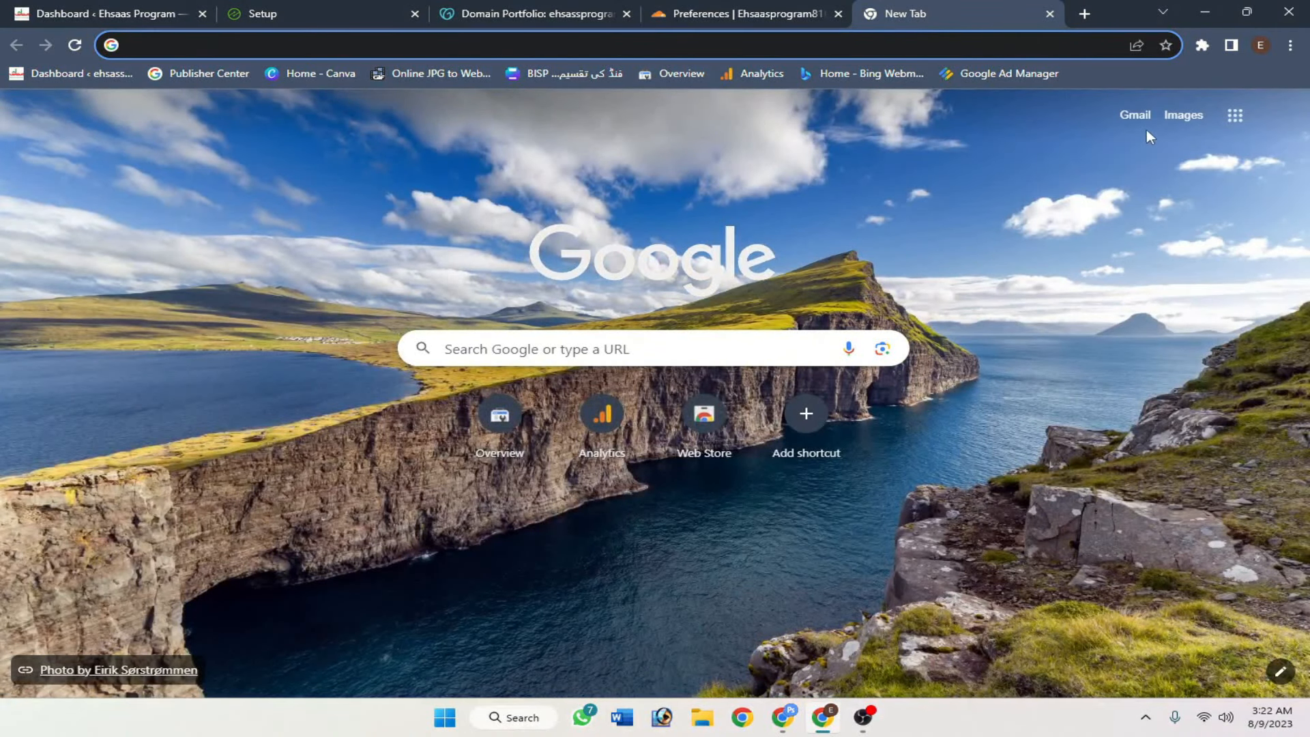
left_click(1136, 118)
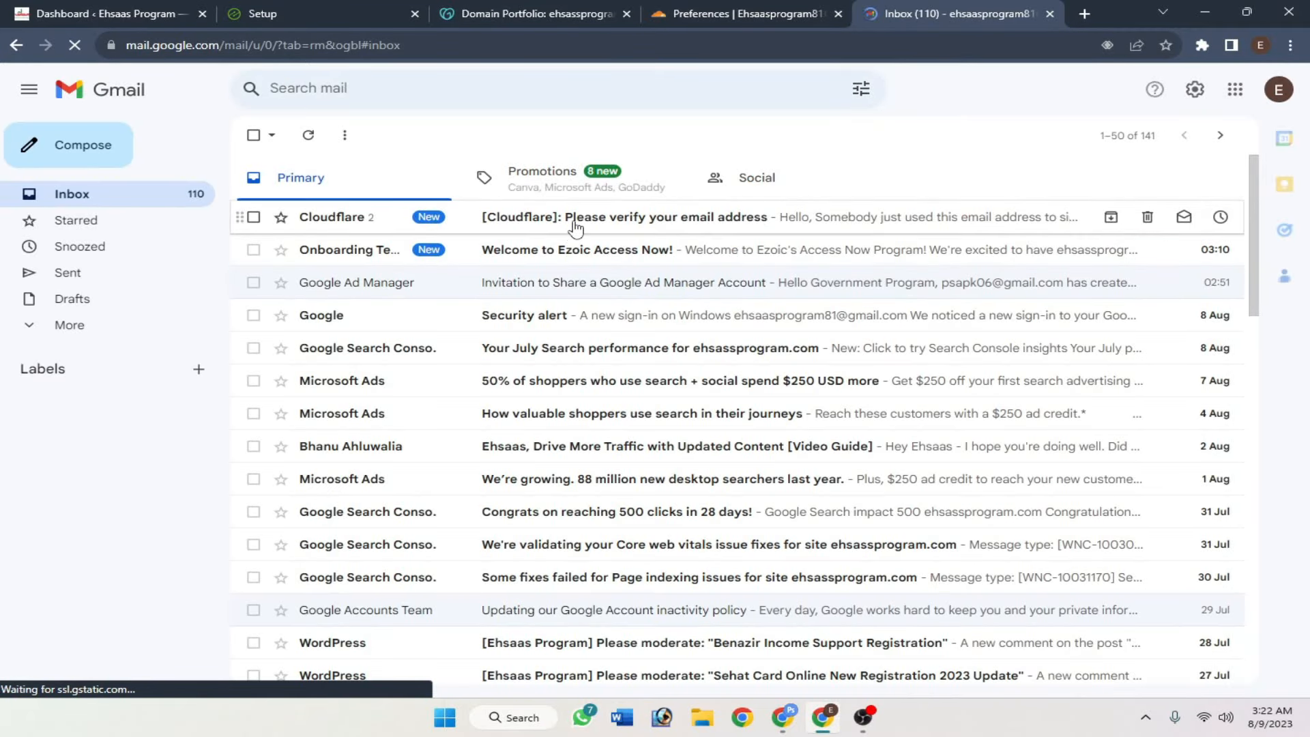
- Confirm the Cloudflare account via the 'Please verify your email address' link, then close the old preferences tab
left_click(674, 219)
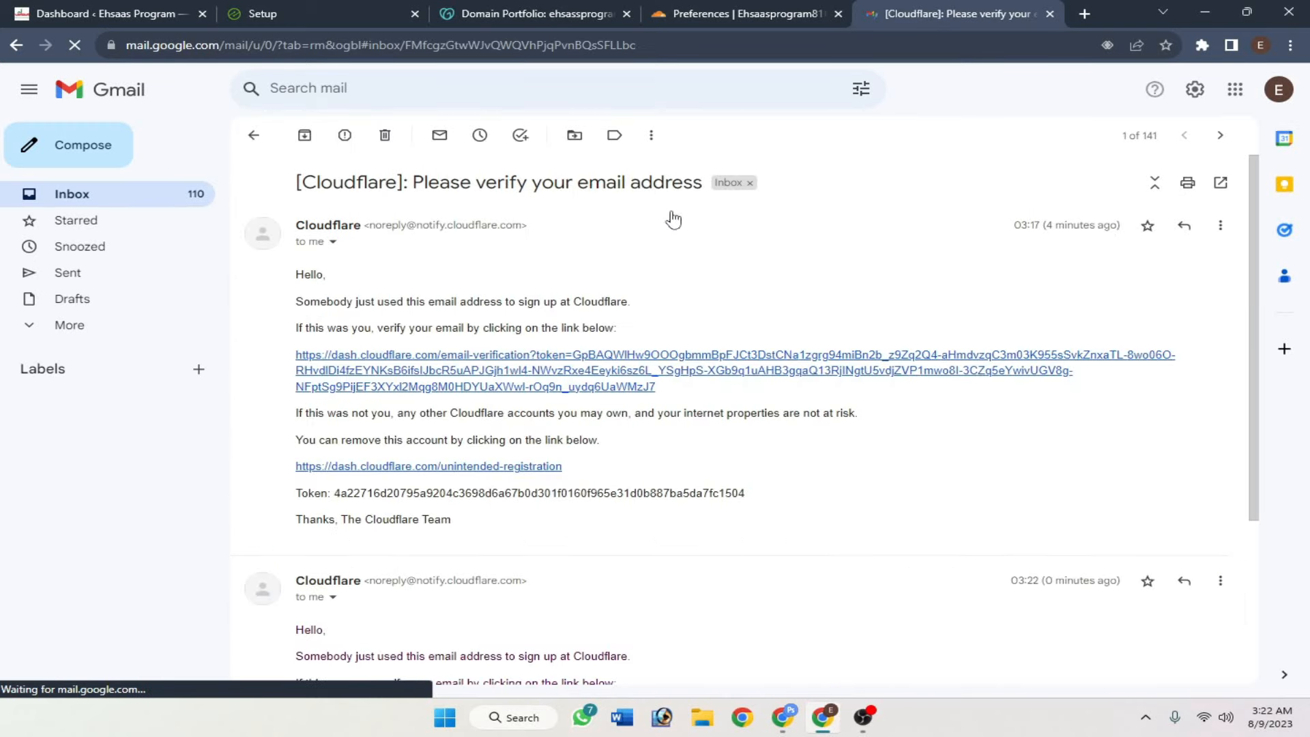
left_click(522, 375)
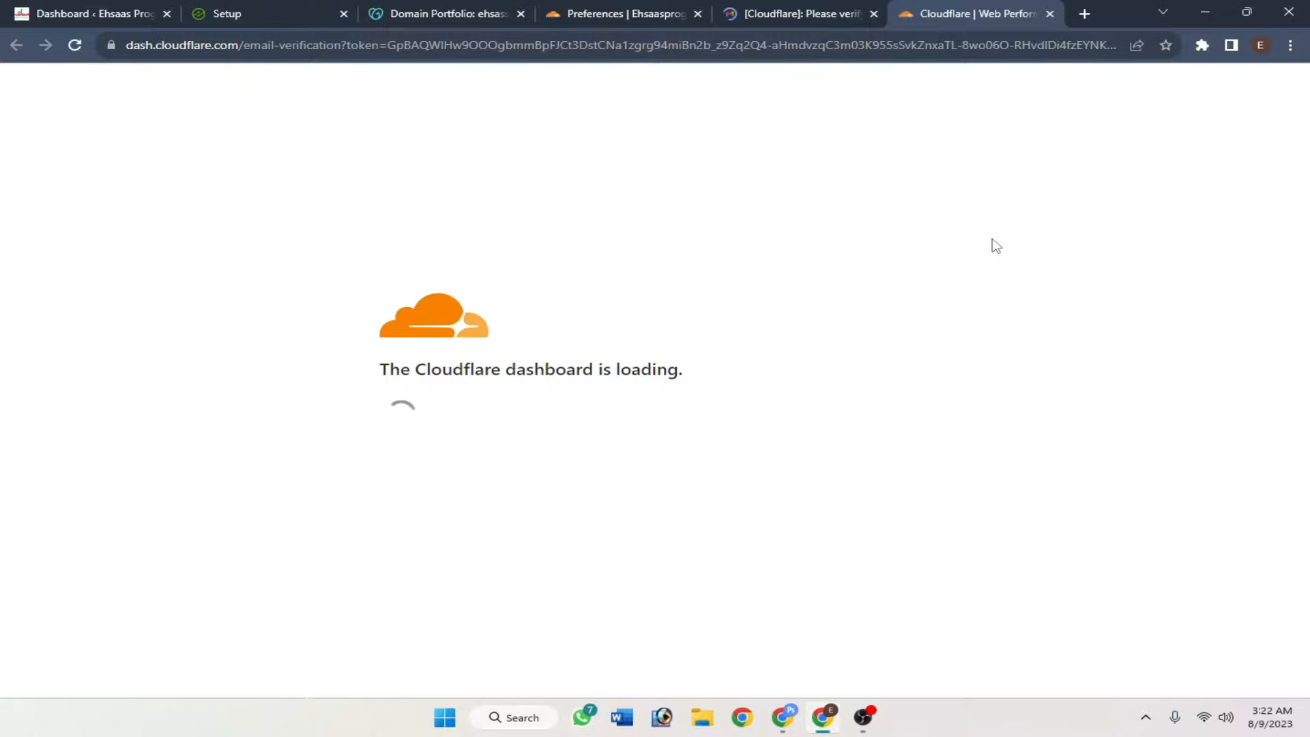
left_click(697, 14)
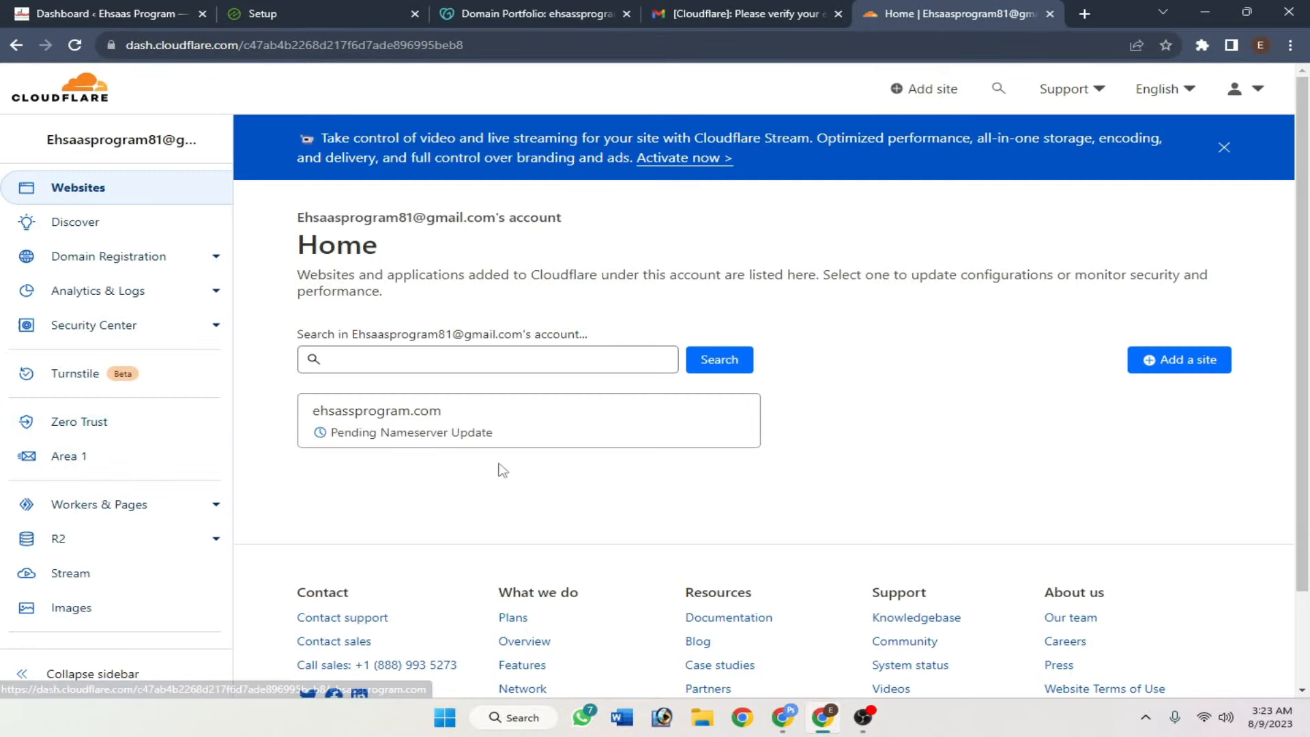
- Open the ehsassprogram.com site card on Cloudflare Home to show its nameserver setup instructions
left_click_drag(500, 442, 324, 443)
left_click_drag(387, 484, 299, 411)
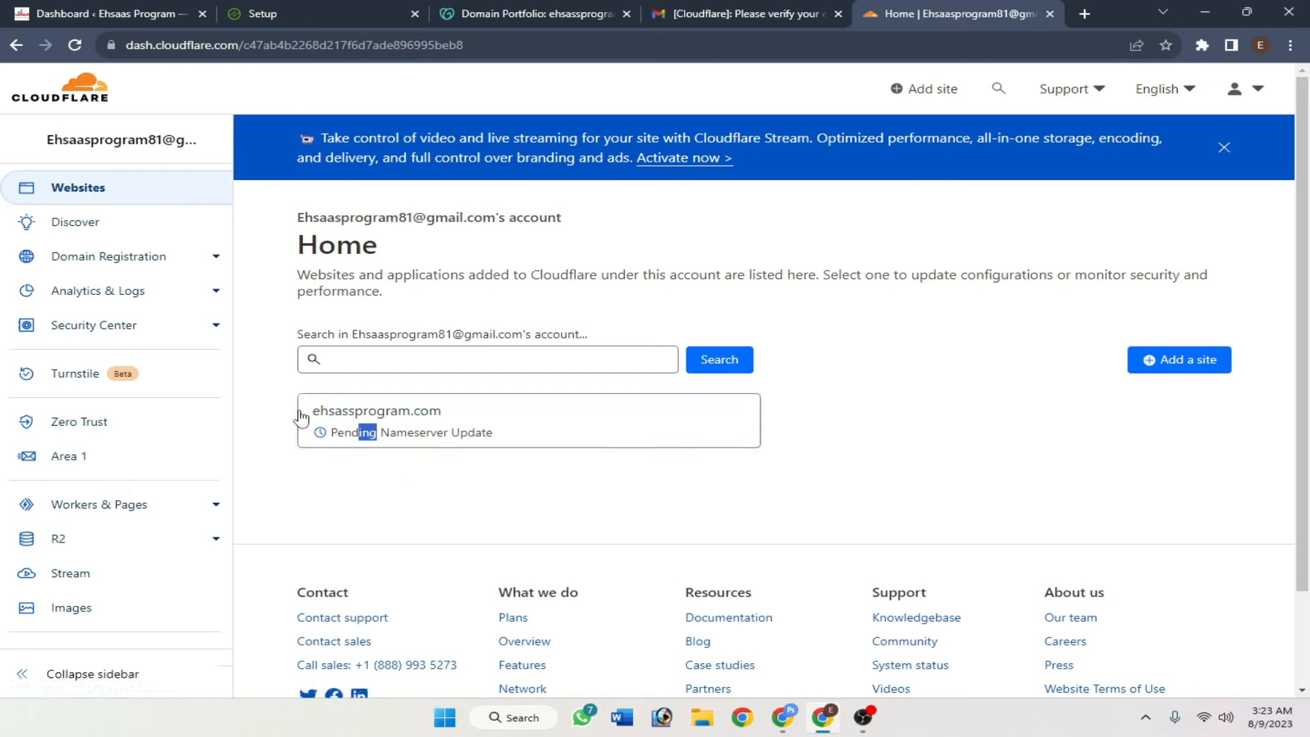
left_click(543, 514)
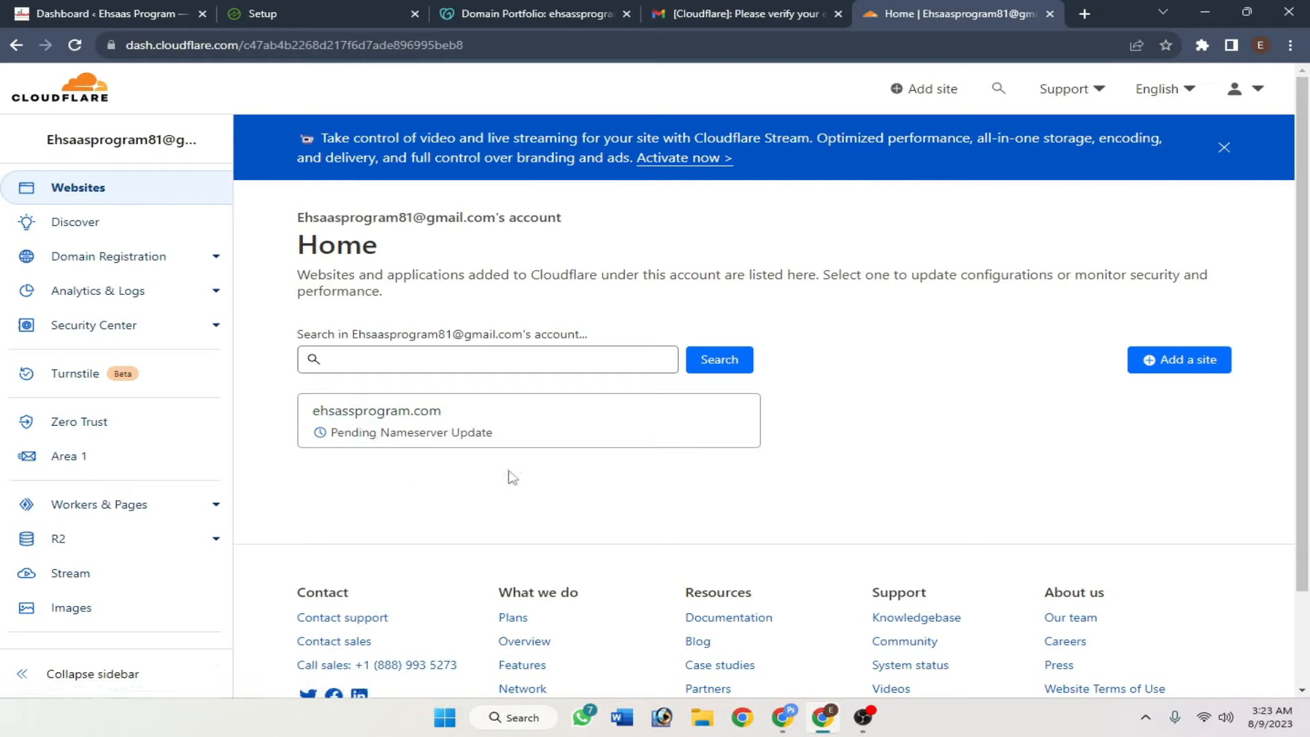
left_click(498, 442)
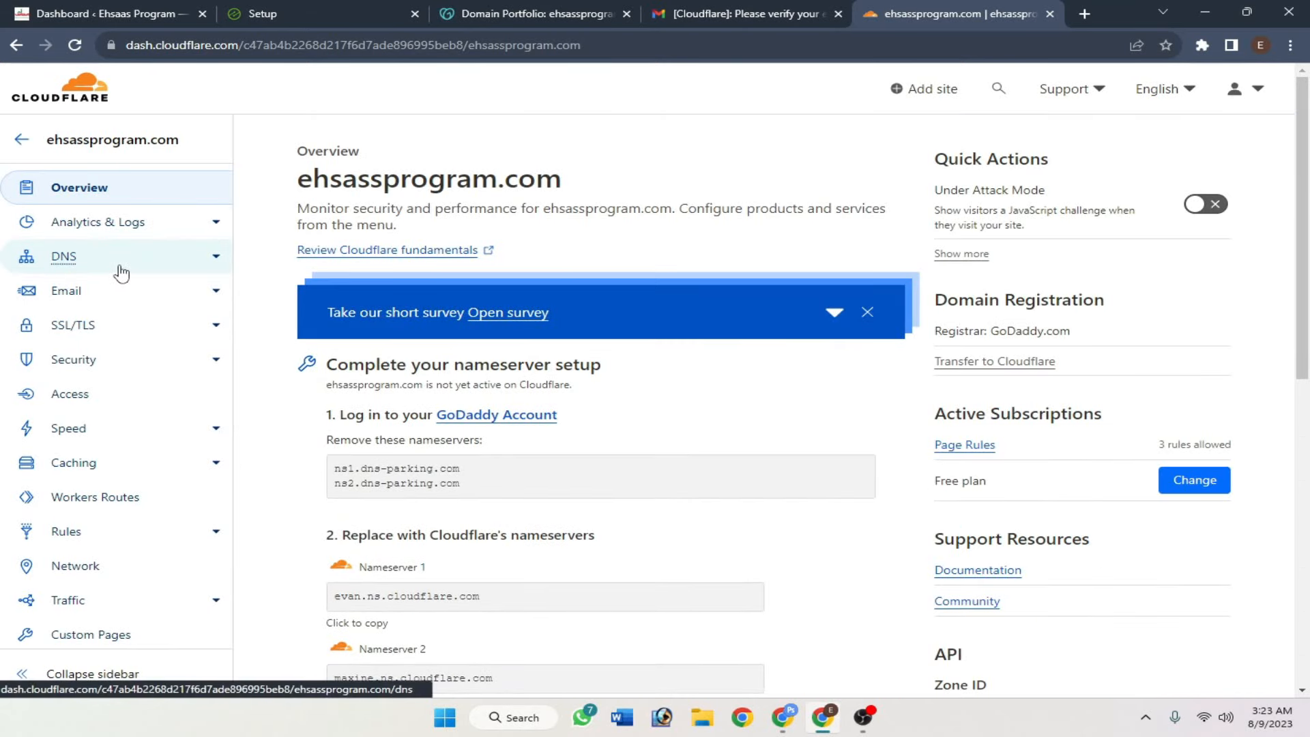
- Start a new record on the ehsassprogram.com DNS Records page with its type set to NS
left_click(121, 271)
scroll(606, 334, "down", 4)
left_click(1159, 311)
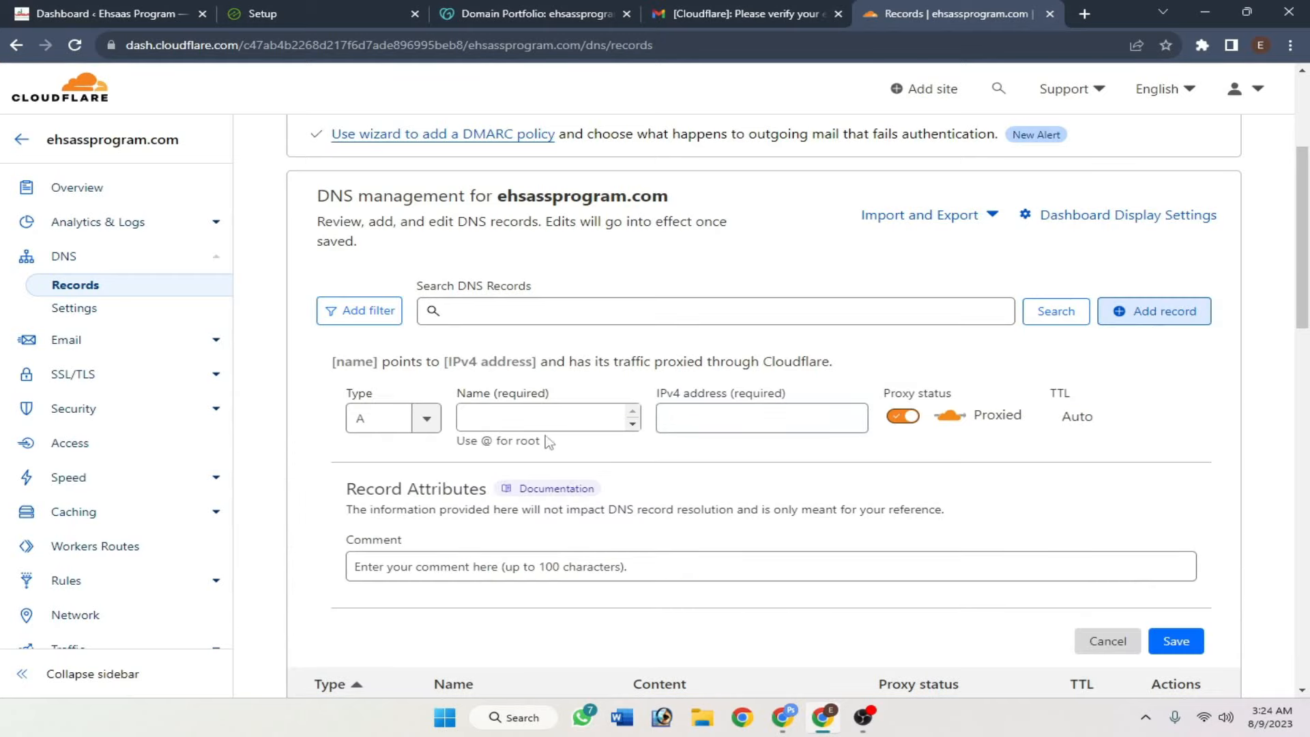
left_click(369, 418)
scroll(368, 519, "down", 4)
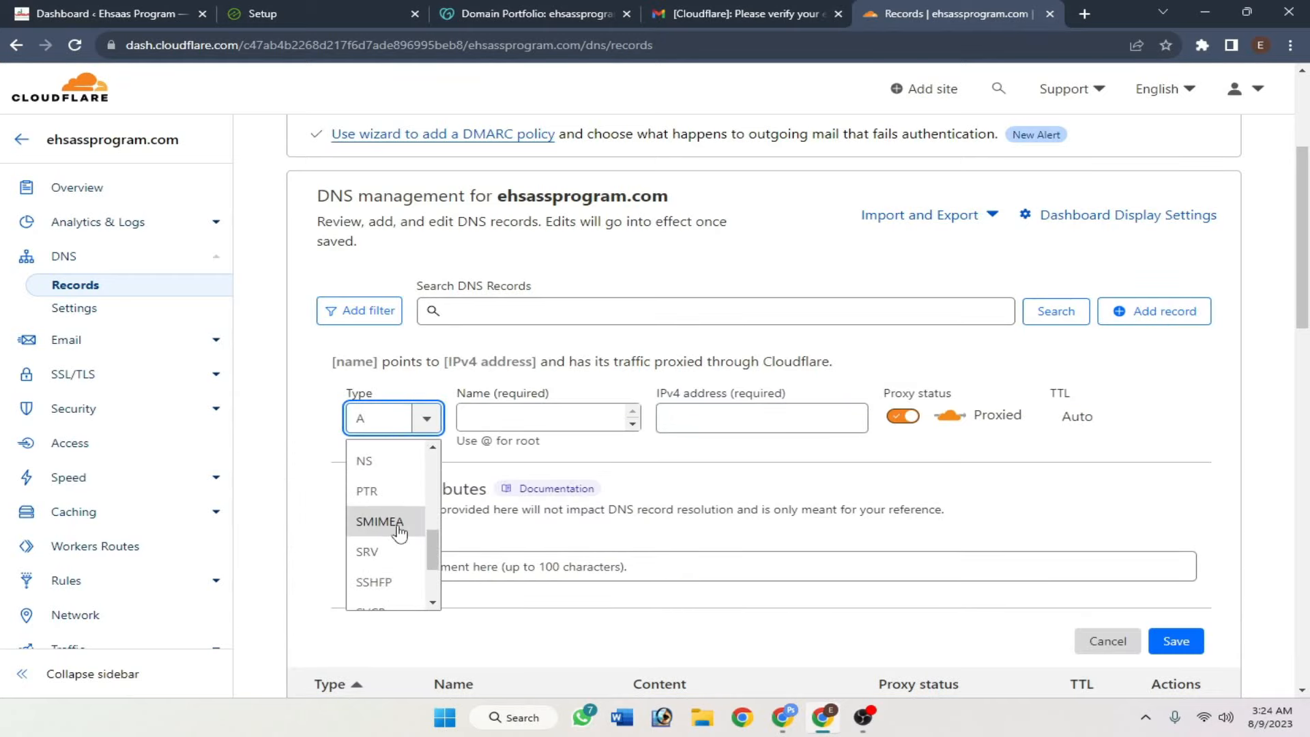
scroll(399, 532, "up", 3)
left_click(386, 546)
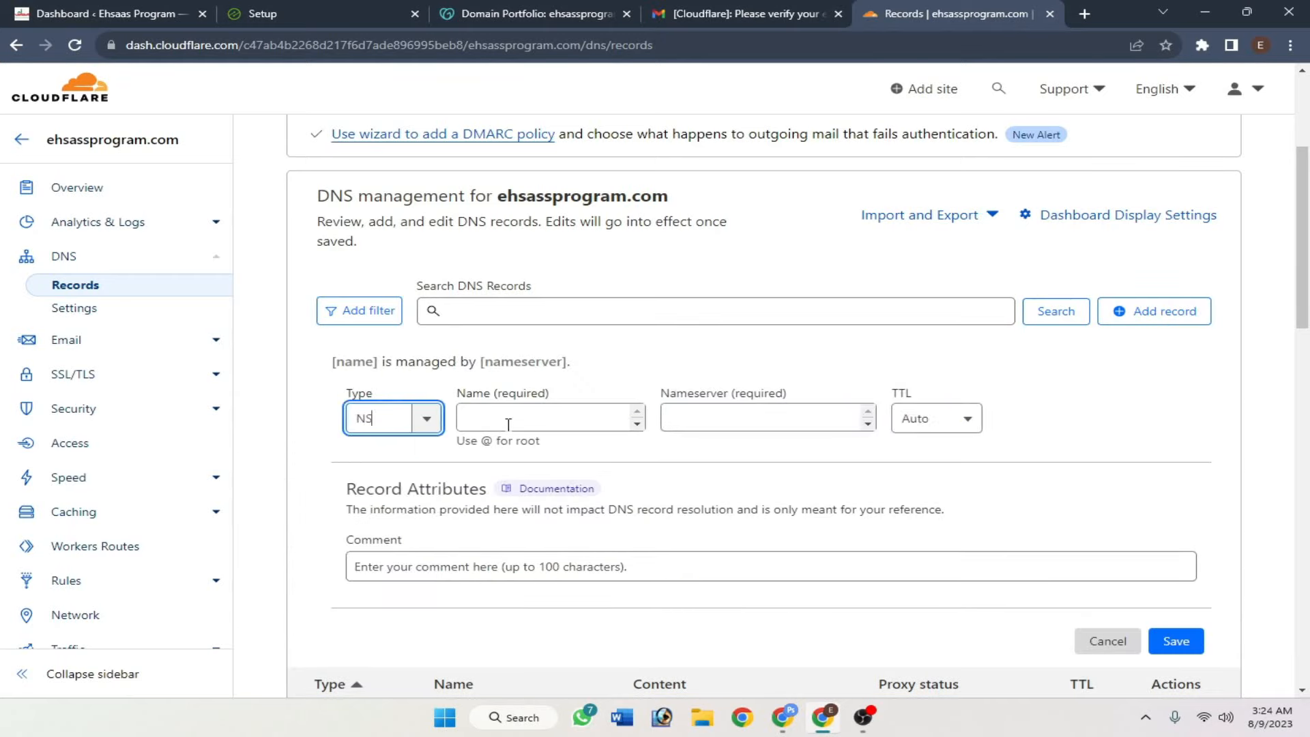